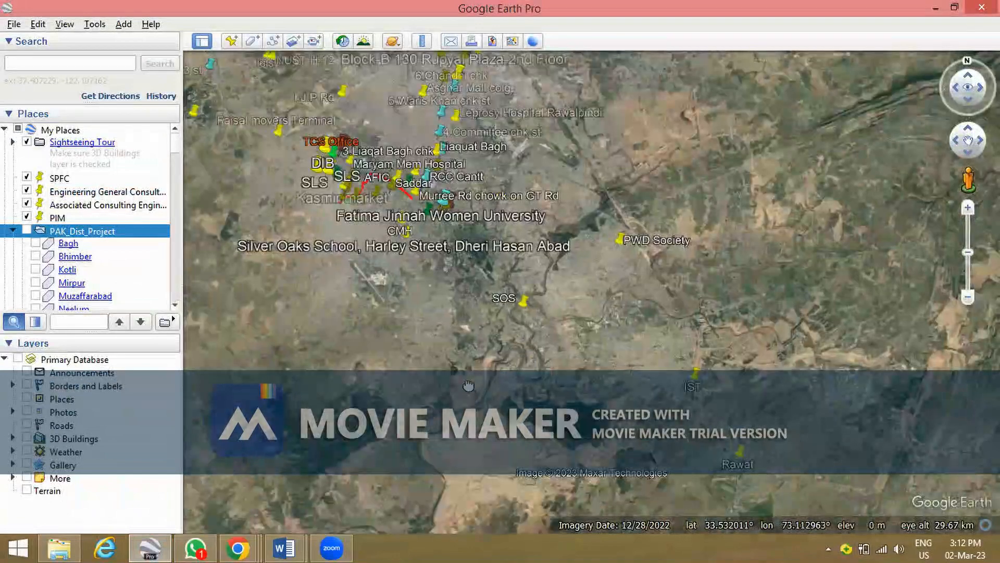
Survey the Rawalpindi and Islamabad area on the satellite map, from the southern outskirts up to the north-western sectors.
drag(519, 280, 498, 366)
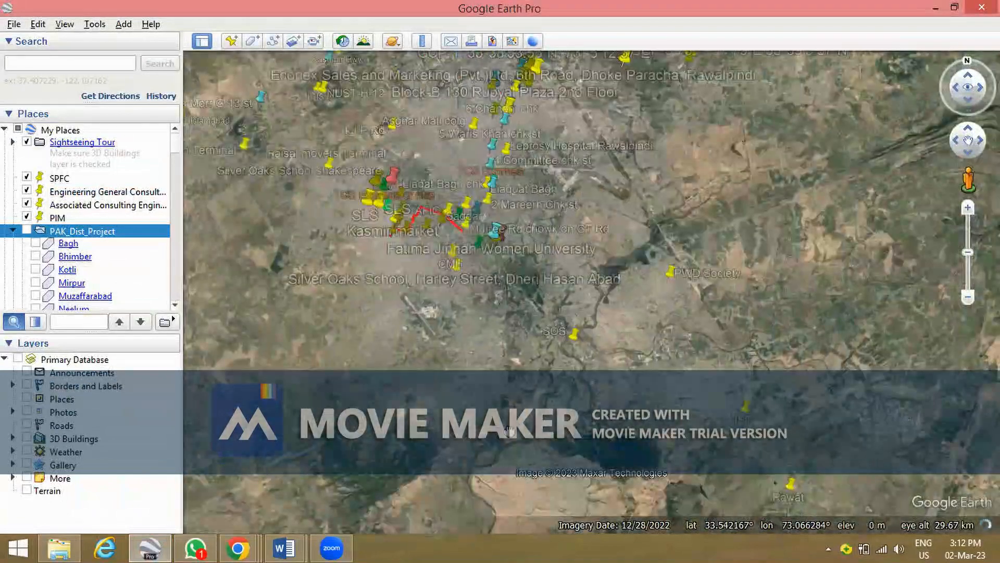
drag(465, 255, 481, 350)
drag(515, 295, 505, 307)
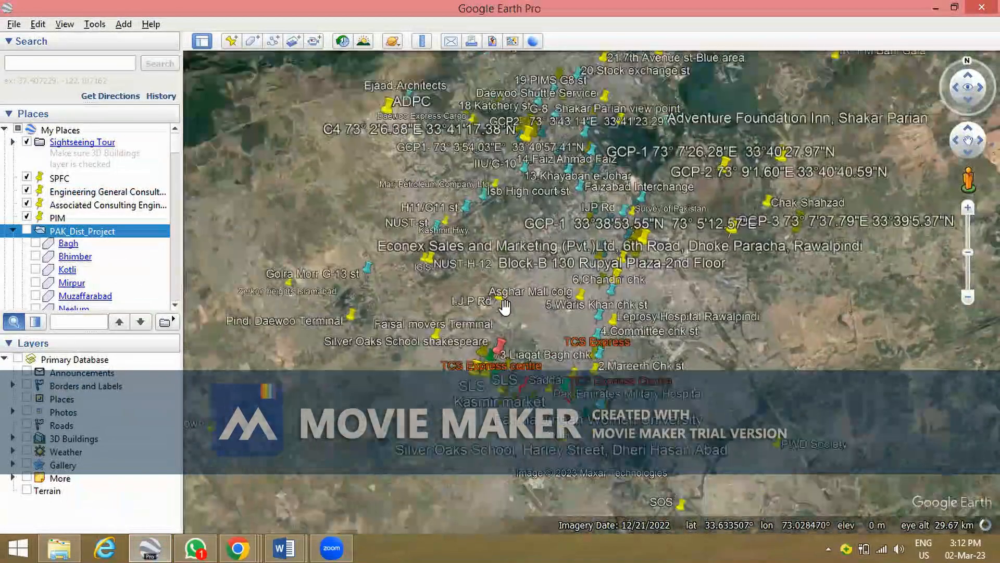
drag(510, 270, 475, 216)
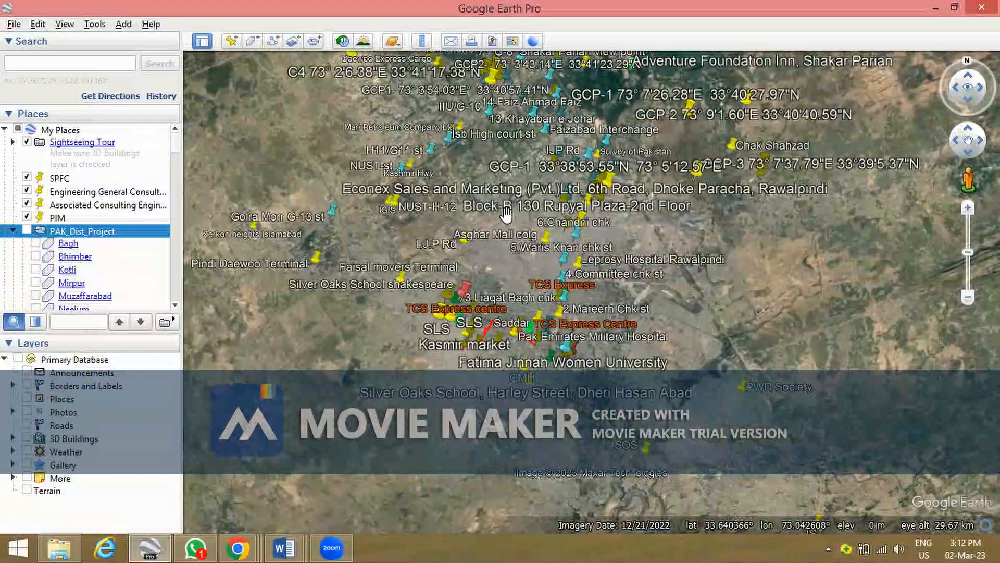
drag(509, 210, 492, 259)
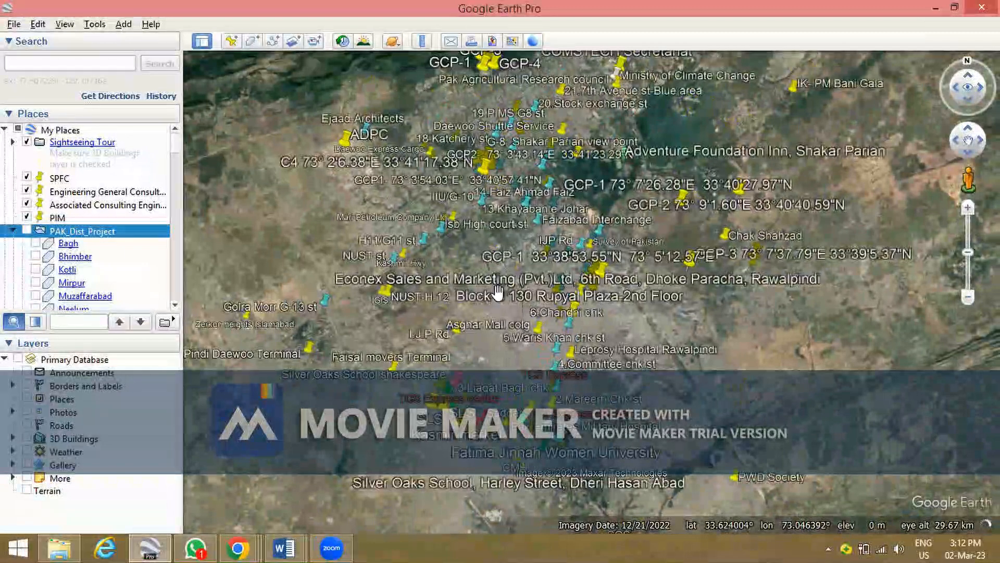
drag(513, 361, 497, 268)
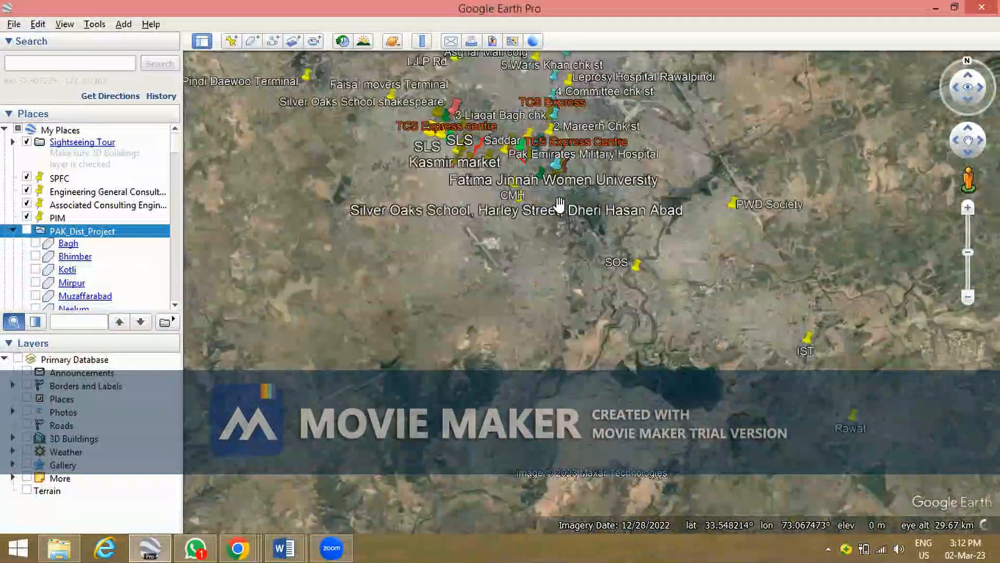
scroll(539, 301, up, 2)
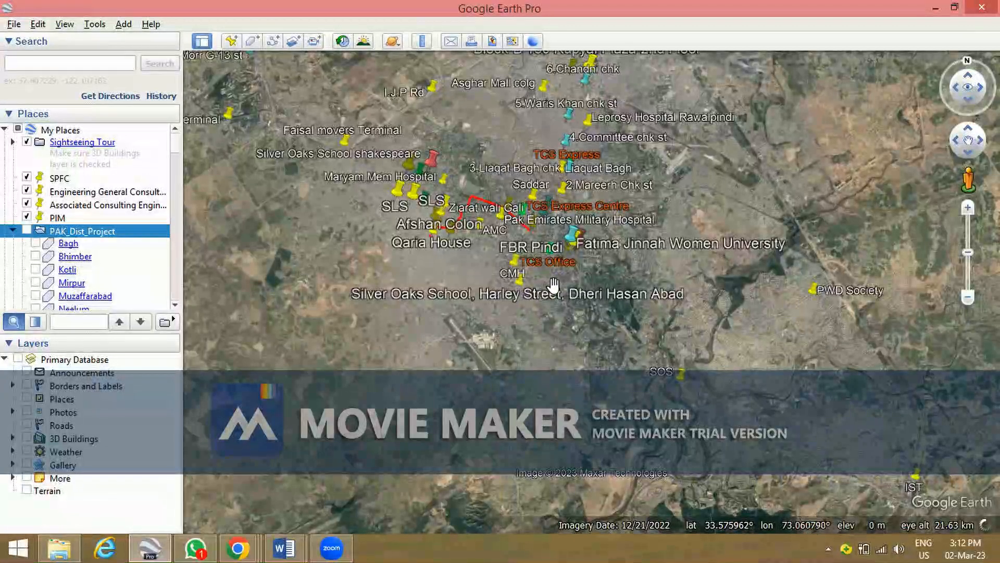
drag(583, 354, 558, 237)
drag(582, 298, 594, 369)
drag(495, 188, 556, 334)
drag(540, 190, 587, 349)
drag(559, 225, 549, 328)
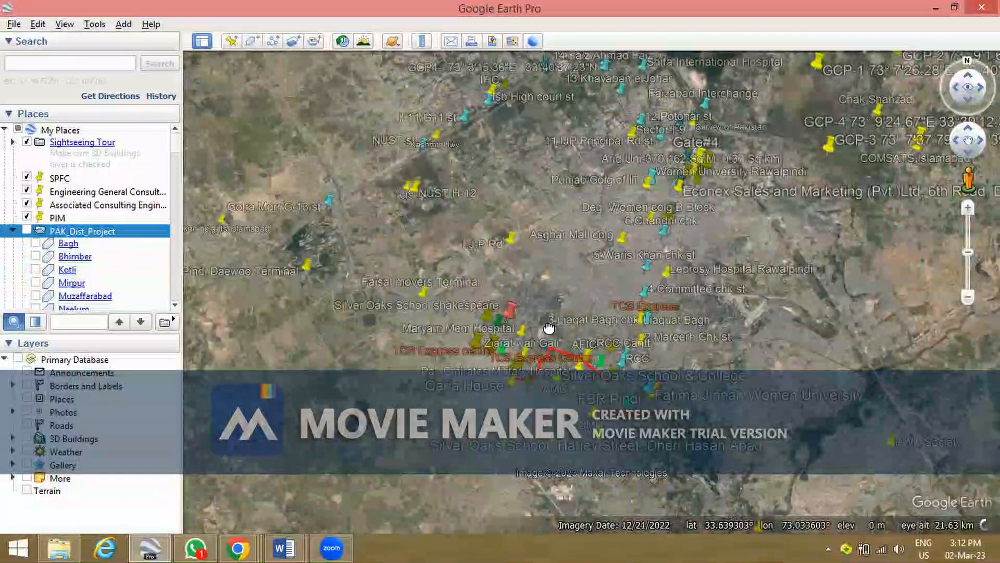
drag(554, 195, 633, 219)
drag(556, 322, 565, 233)
drag(545, 198, 545, 195)
drag(500, 225, 563, 365)
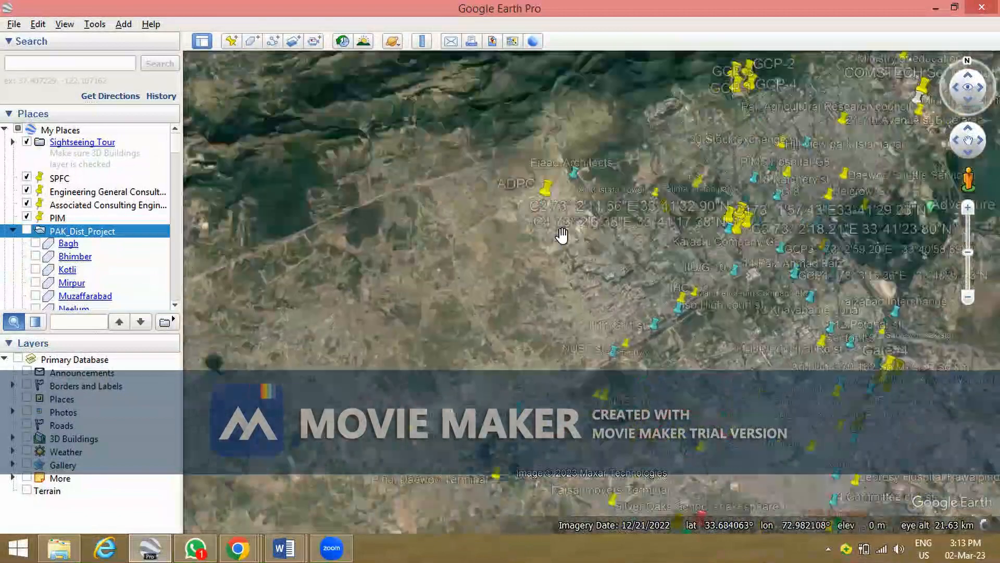
Examine the residential sector southeast of the ADPC marker, including its surrounding roads, housing blocks and open ground.
drag(603, 270, 451, 288)
scroll(481, 258, up, 3)
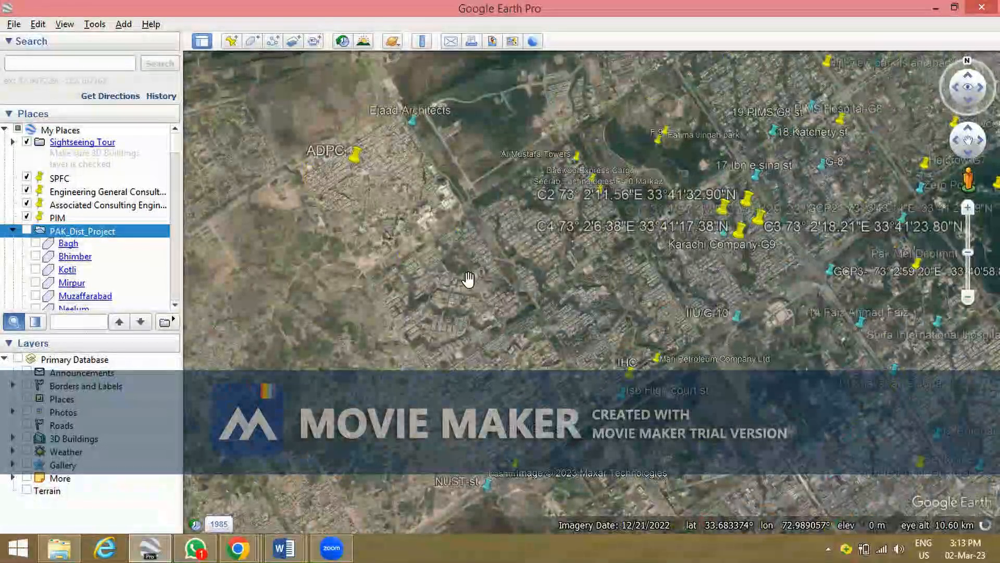
scroll(469, 279, up, 3)
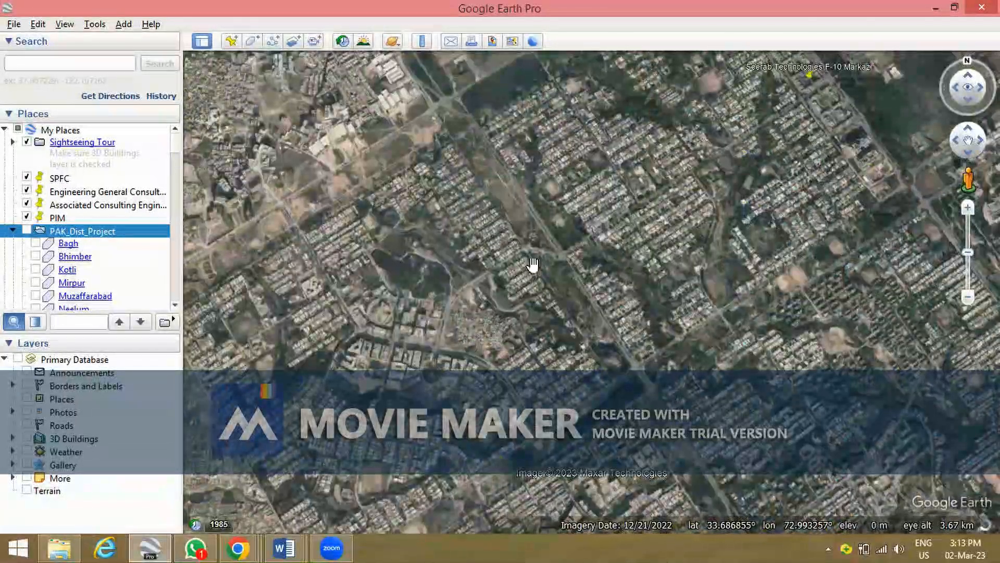
drag(520, 281, 577, 316)
drag(485, 343, 433, 244)
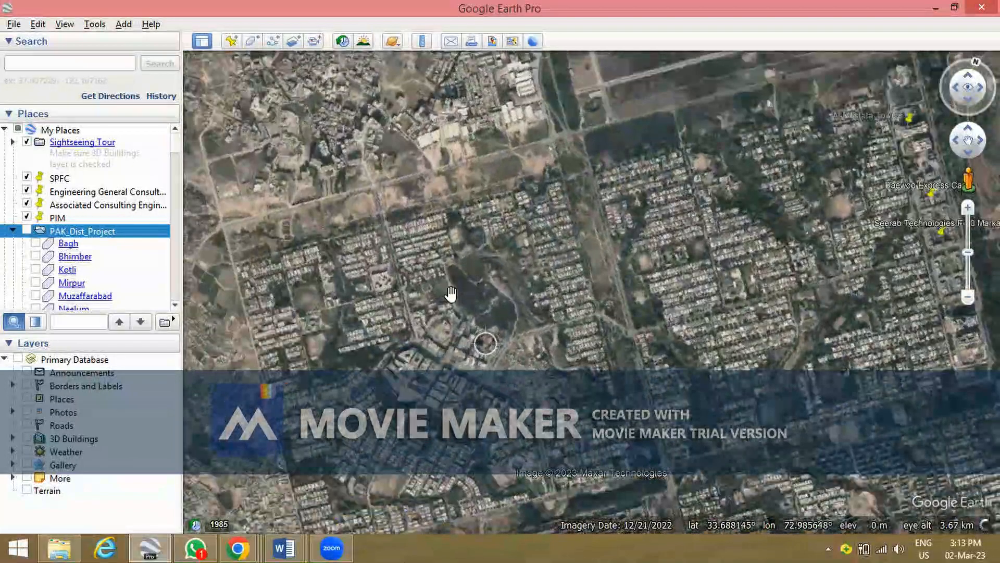
scroll(485, 261, up, 2)
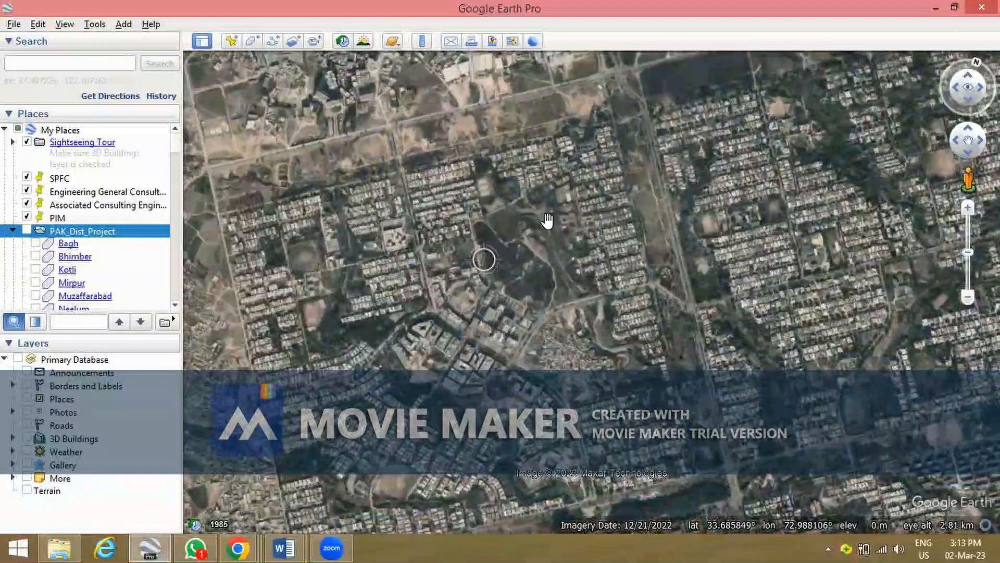
scroll(548, 220, down, 3)
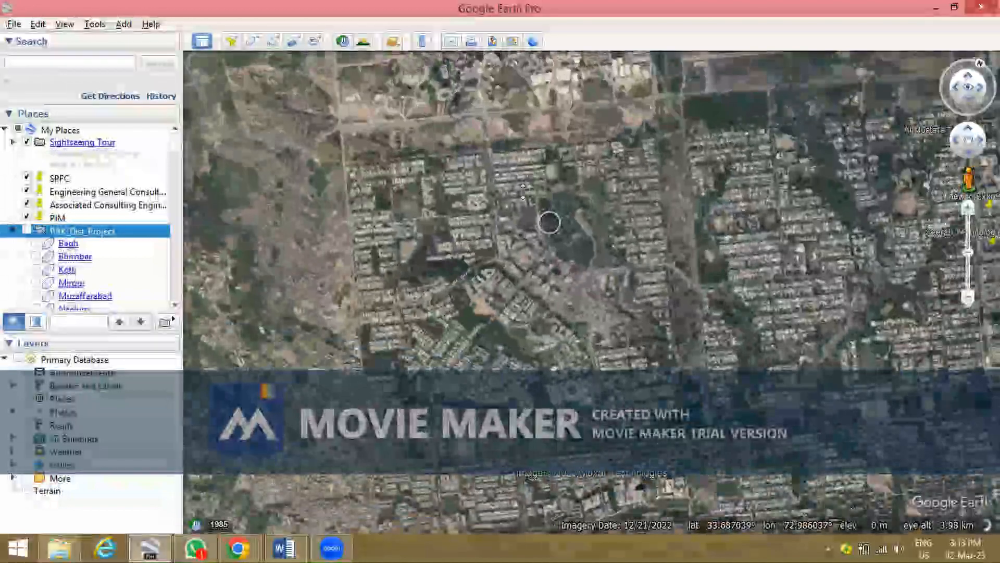
mouse_move(523, 191)
mouse_down()
mouse_move(583, 202)
mouse_move(597, 190)
mouse_move(556, 201)
mouse_move(550, 233)
mouse_up()
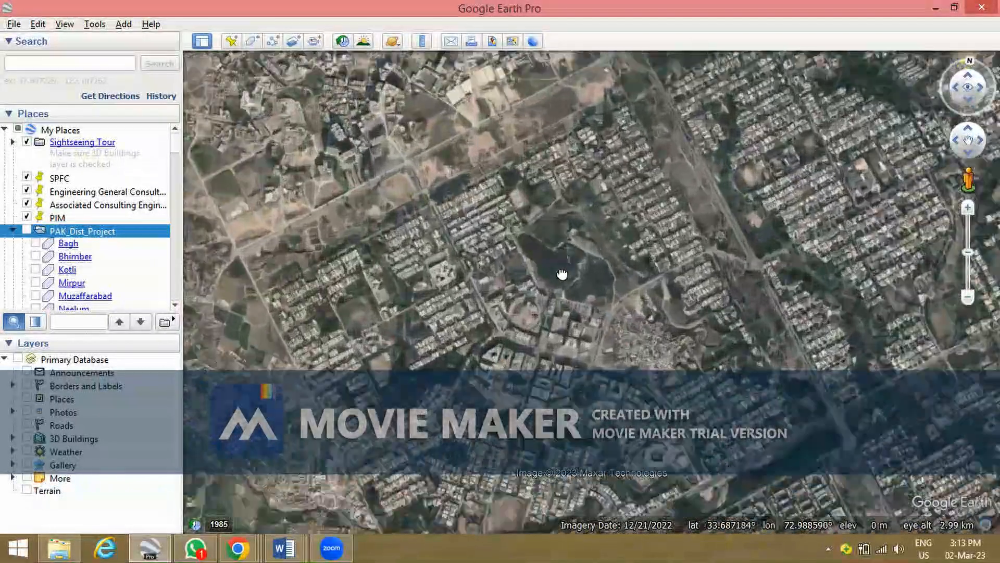
scroll(545, 227, up, 2)
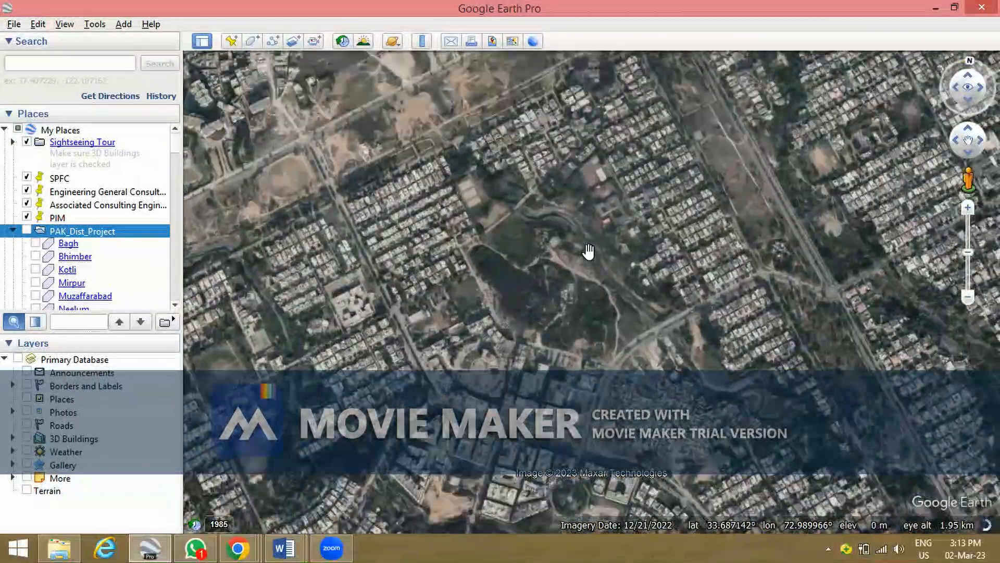
drag(587, 250, 596, 230)
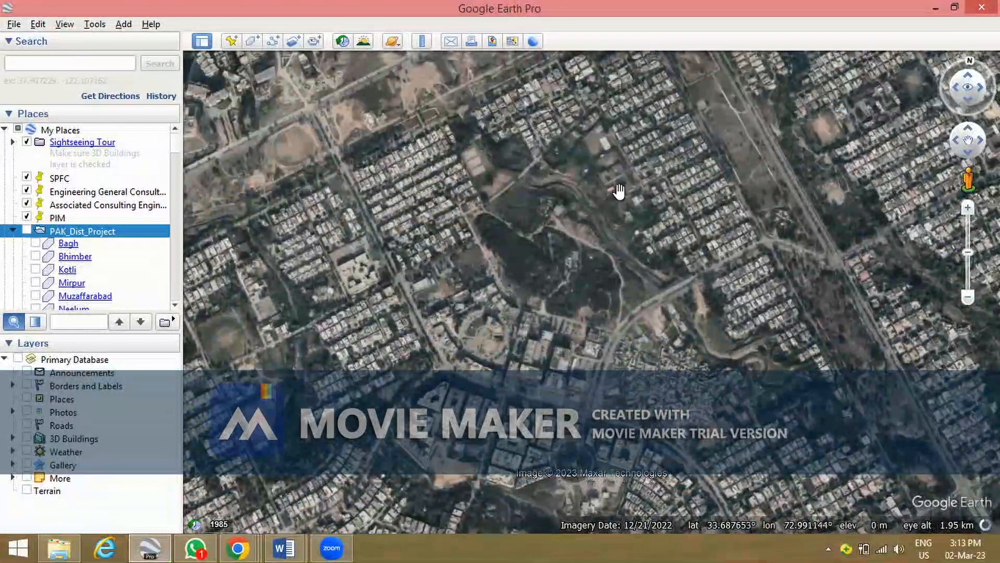
drag(619, 191, 588, 242)
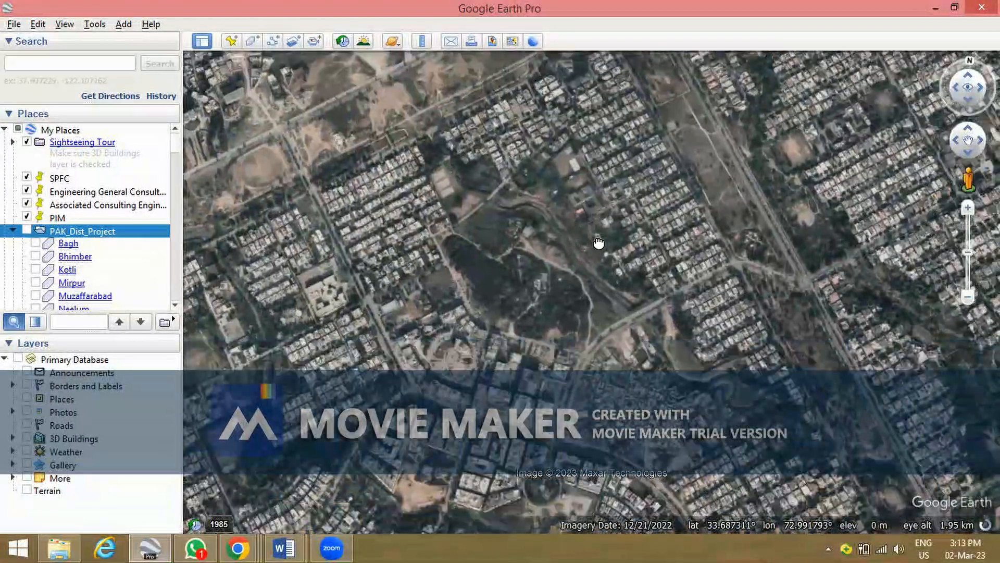
drag(611, 227, 596, 239)
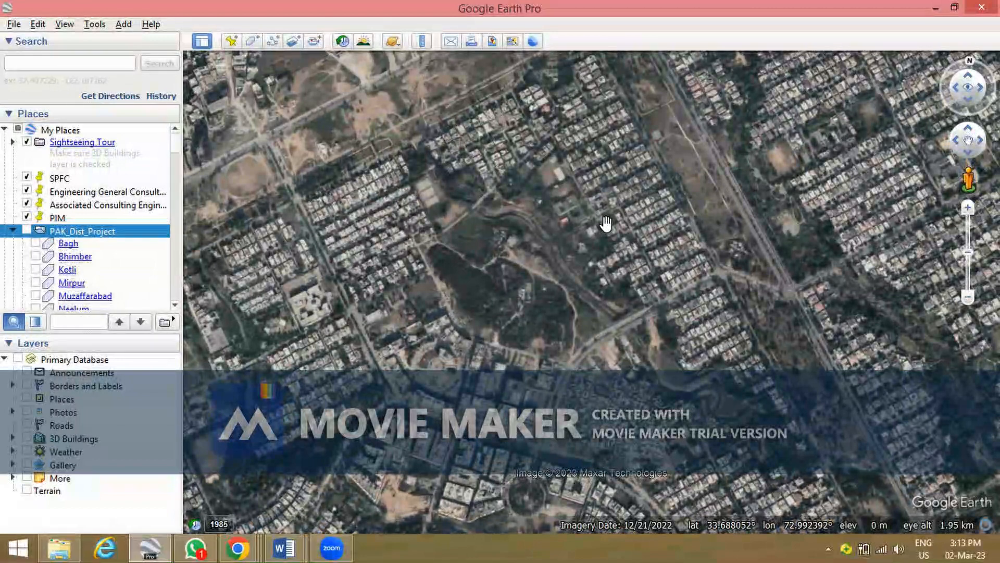
mouse_move(608, 203)
mouse_down()
mouse_move(590, 211)
mouse_move(602, 212)
mouse_up()
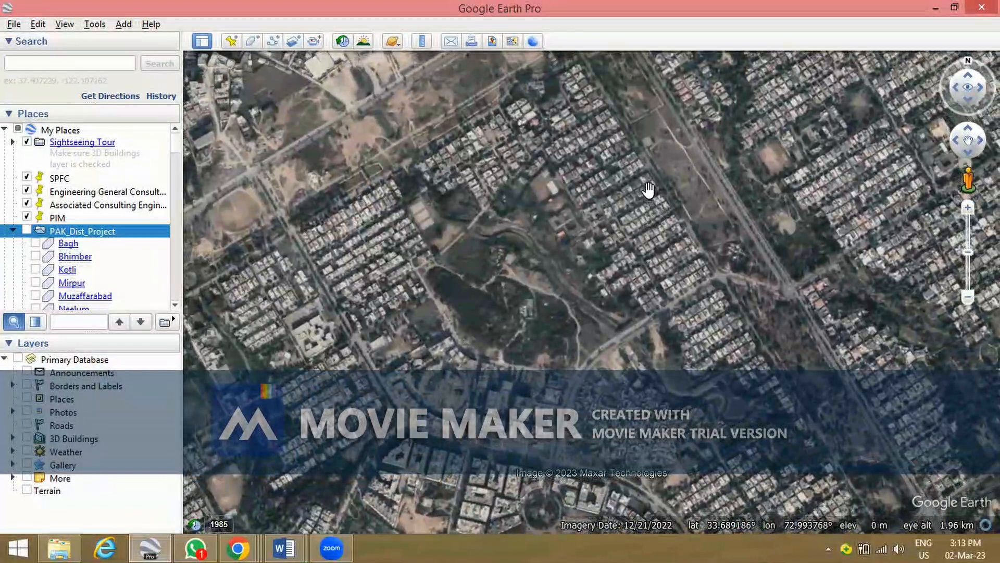
drag(650, 168, 658, 198)
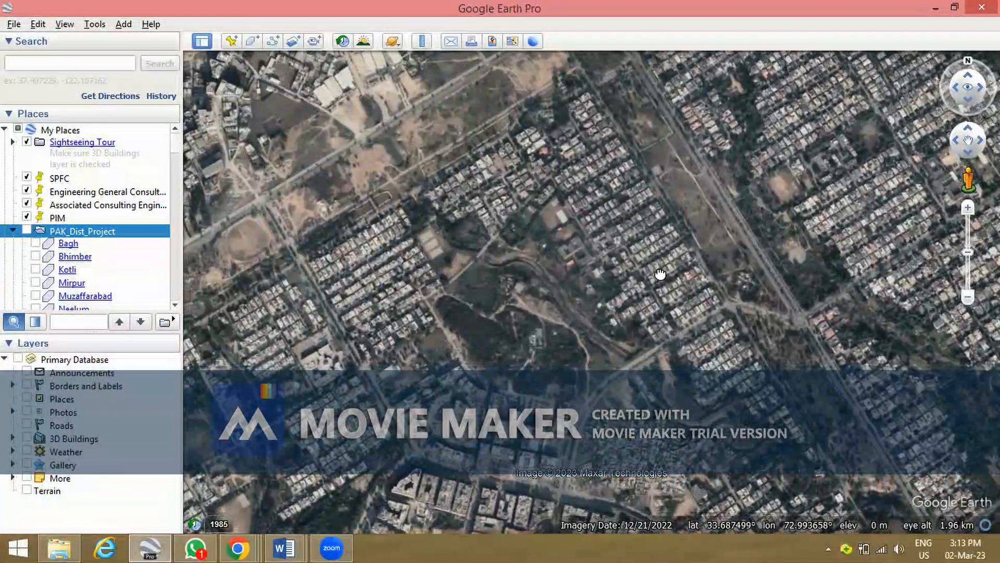
drag(655, 289, 657, 270)
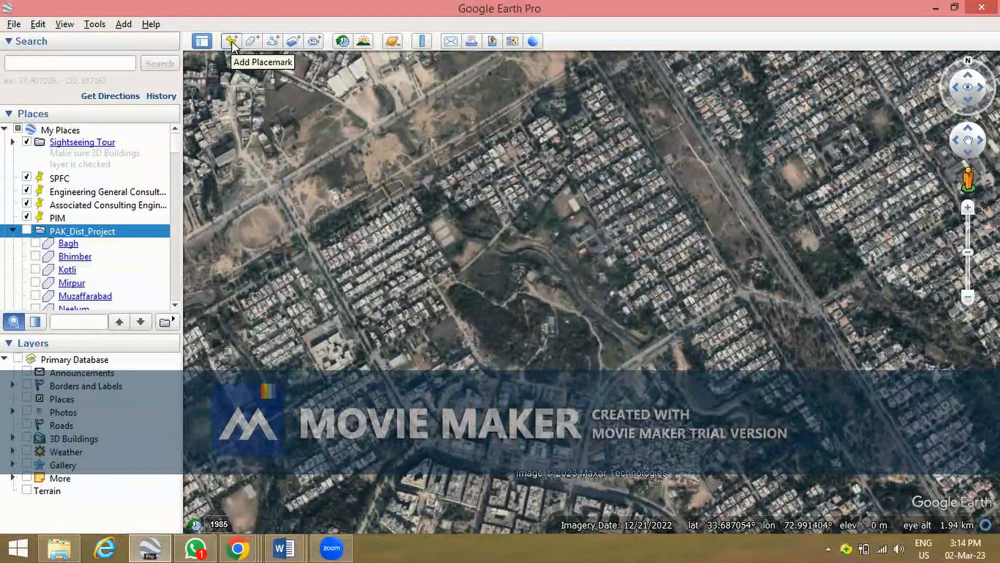
Add a placemark by the road at the sector's northern corner, just south of the junction, at about 33.693052°, 72.991339°.
click(234, 43)
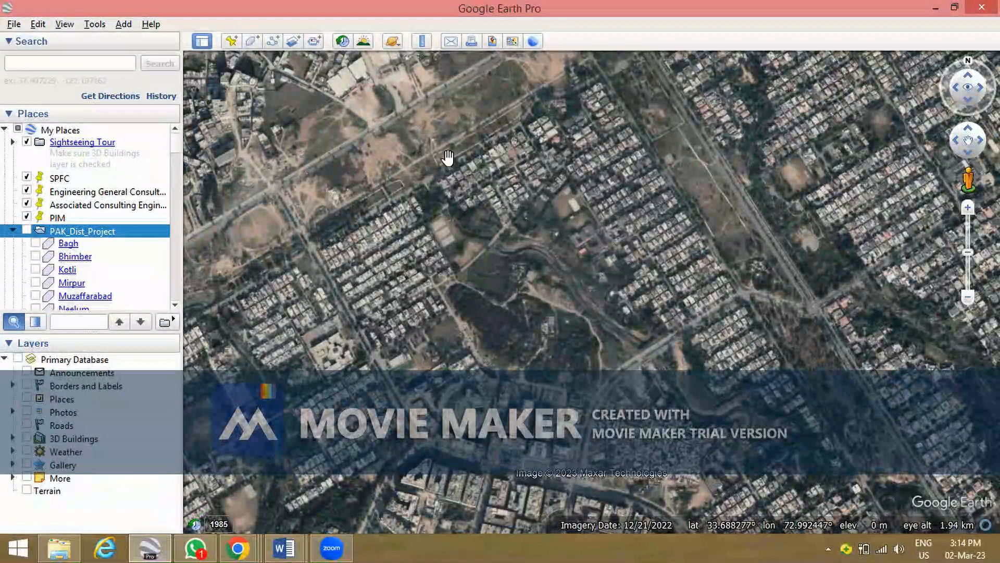
drag(599, 211, 598, 223)
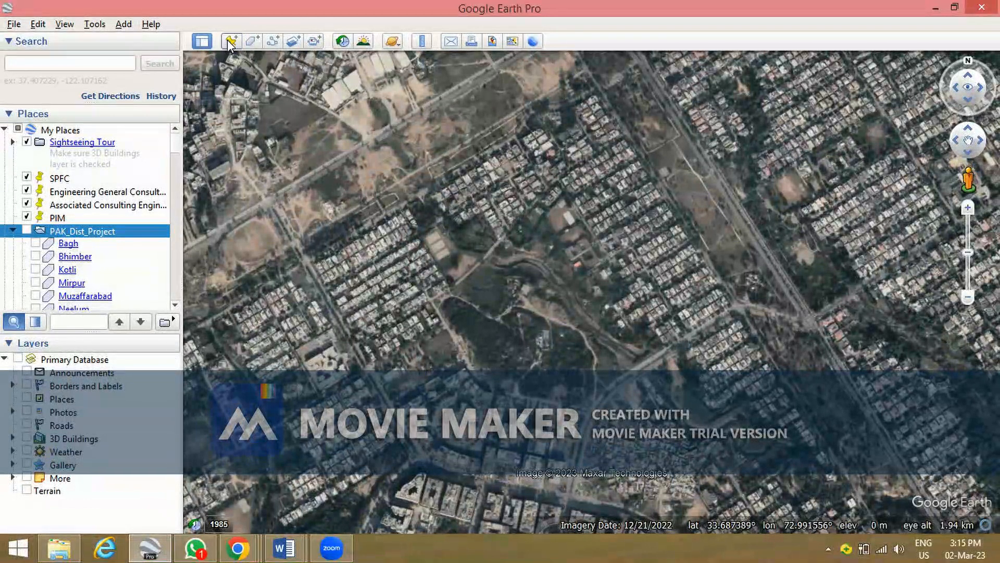
click(228, 41)
drag(599, 286, 699, 162)
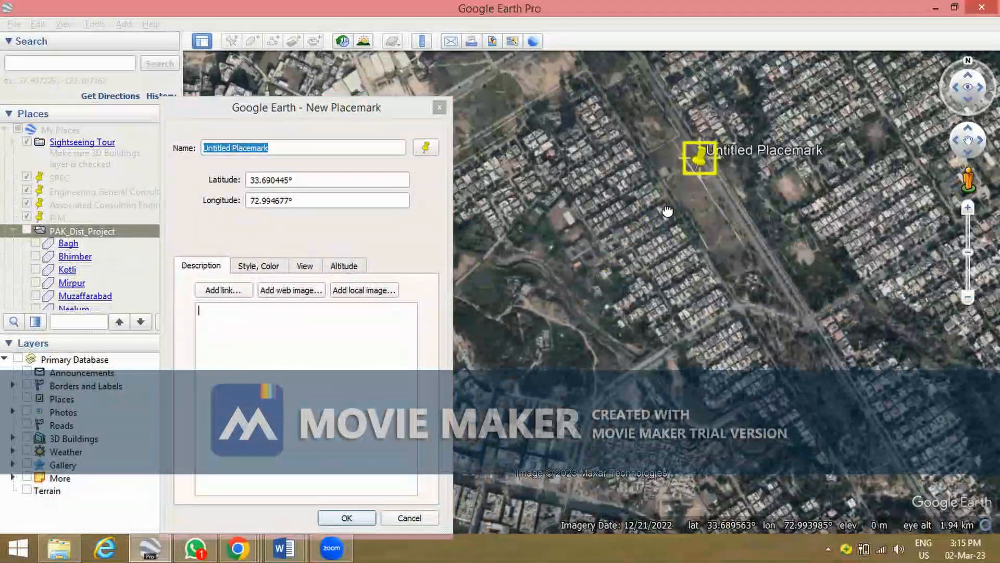
scroll(701, 270, up, 3)
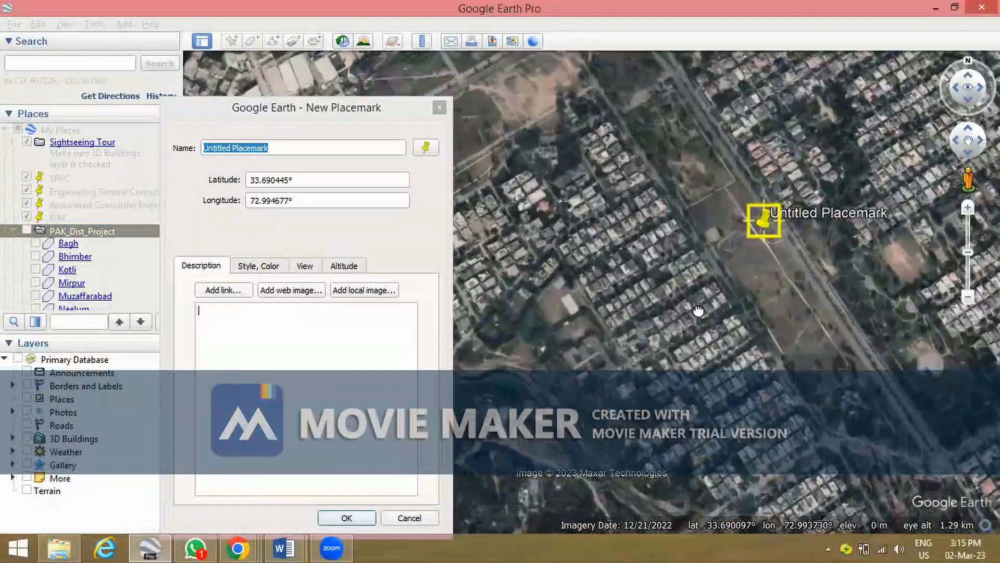
scroll(706, 307, up, 2)
drag(770, 267, 575, 125)
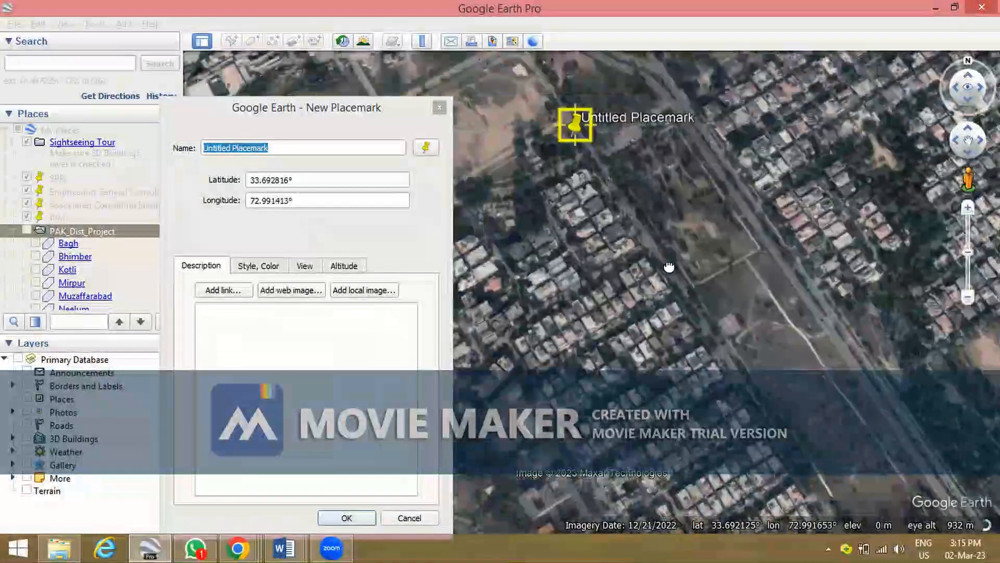
drag(587, 196, 669, 267)
scroll(658, 197, up, 3)
drag(657, 195, 681, 166)
drag(671, 223, 736, 286)
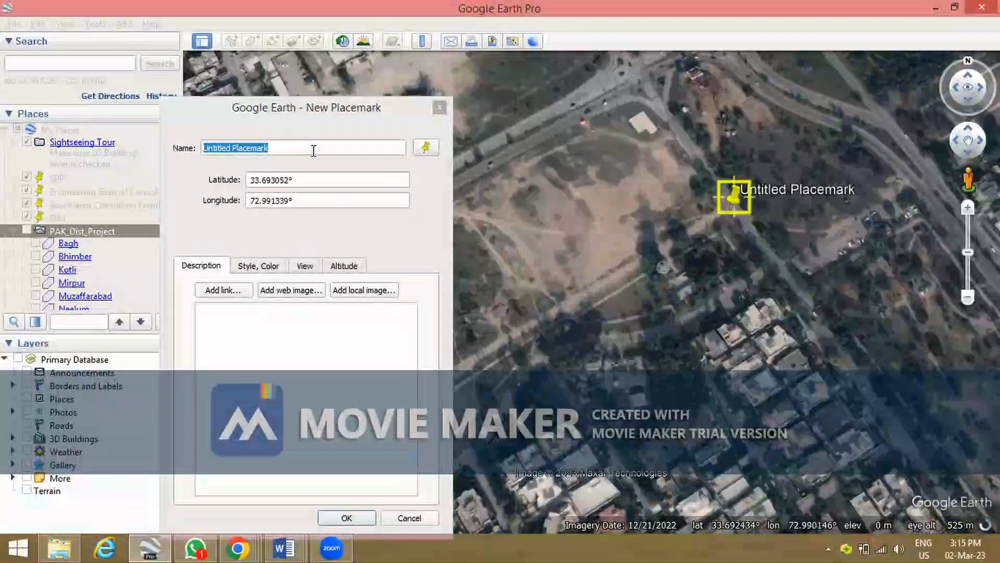
Name the new placemark GCP-1 and append its copied latitude so the name reads GCP-1-33.693052°.
click(185, 137)
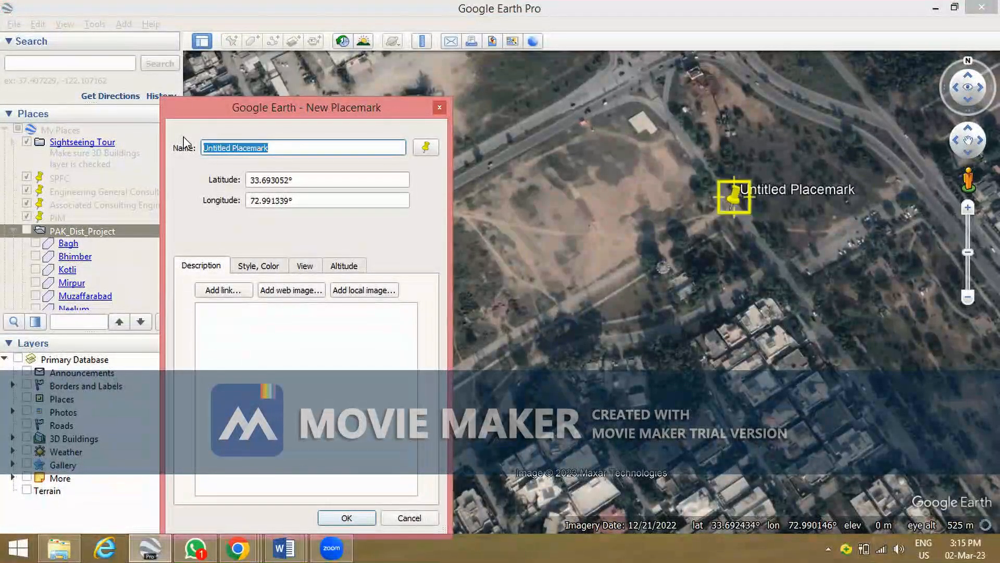
text(GCP-1)
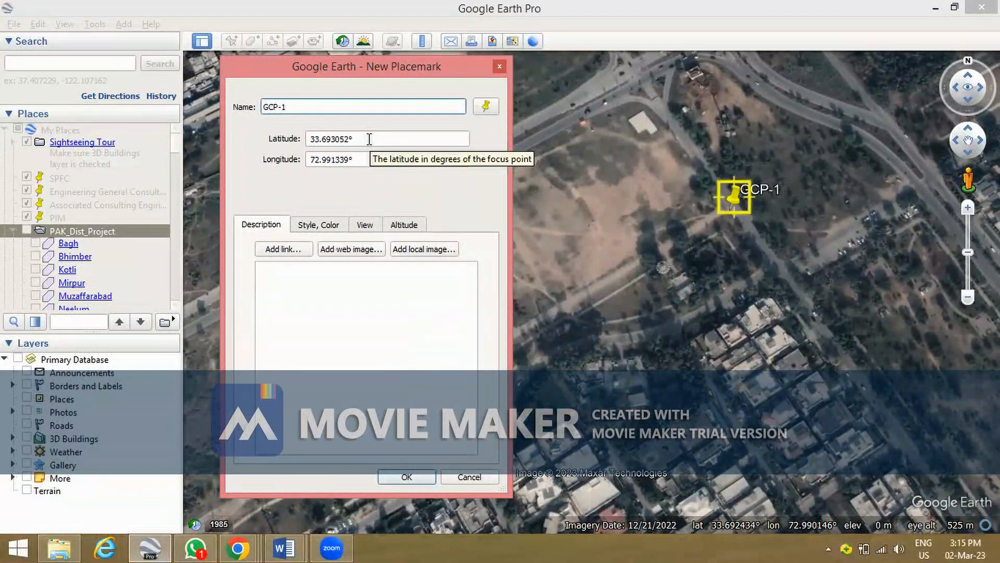
drag(369, 139, 311, 140)
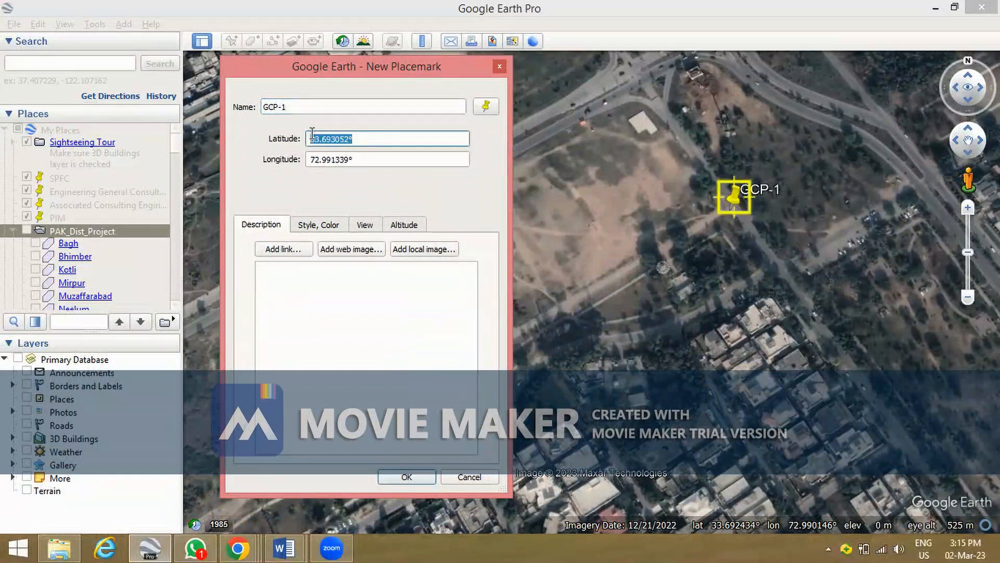
right_click(333, 140)
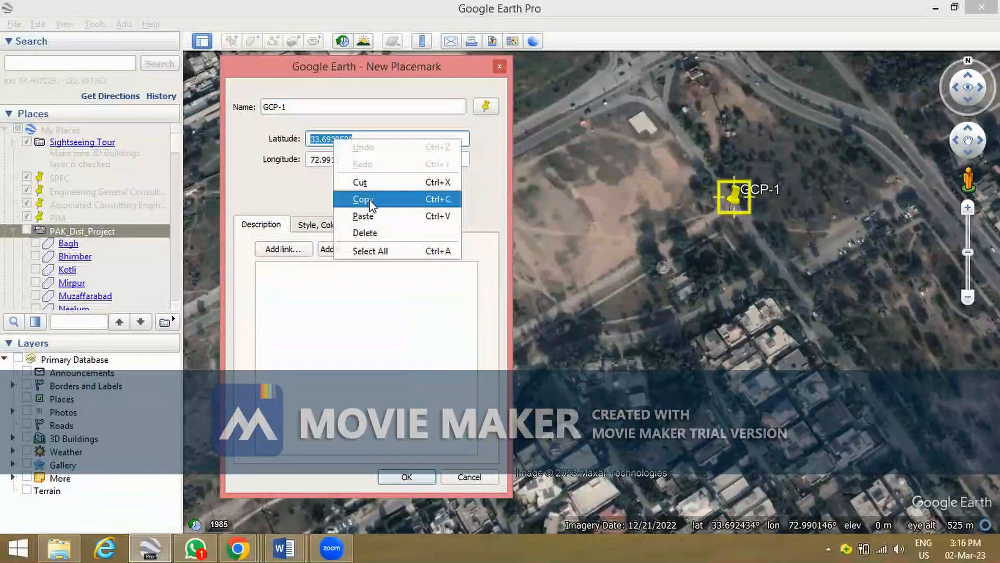
click(368, 198)
click(324, 107)
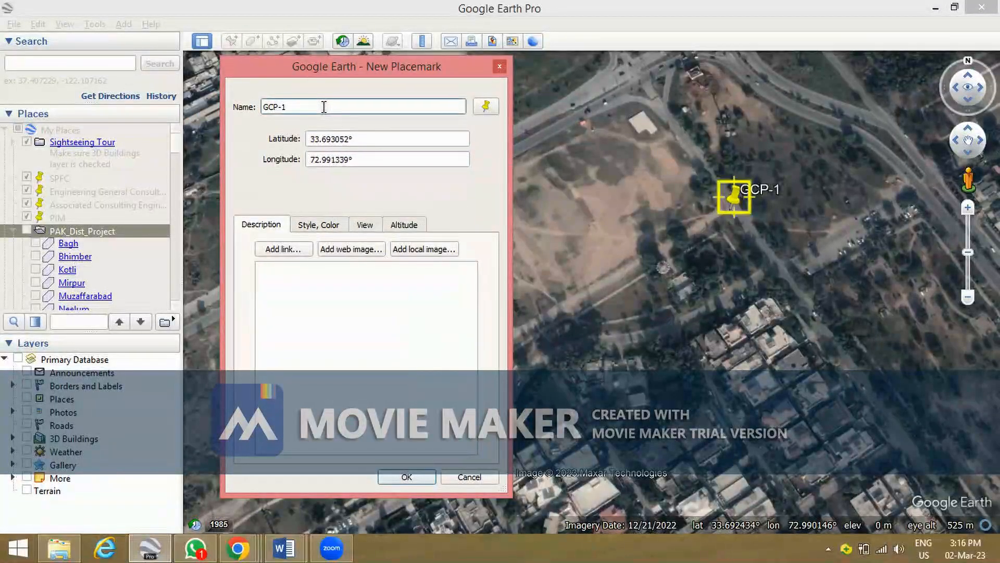
right_click(324, 106)
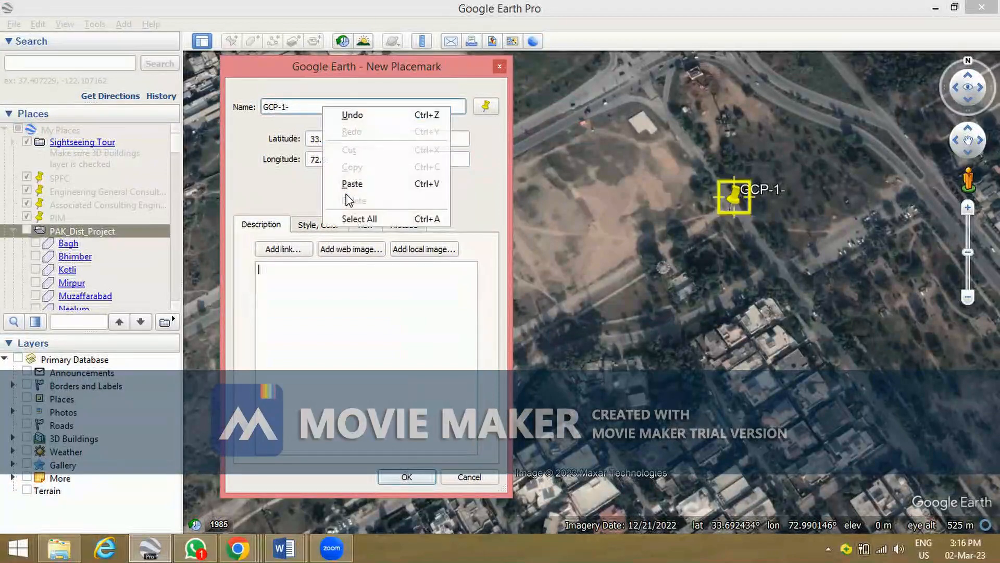
click(352, 186)
Complete the placemark's name with its copied longitude so it reads GCP-1-33.693052°N 72.991339°E, and save the placemark.
drag(366, 160, 302, 162)
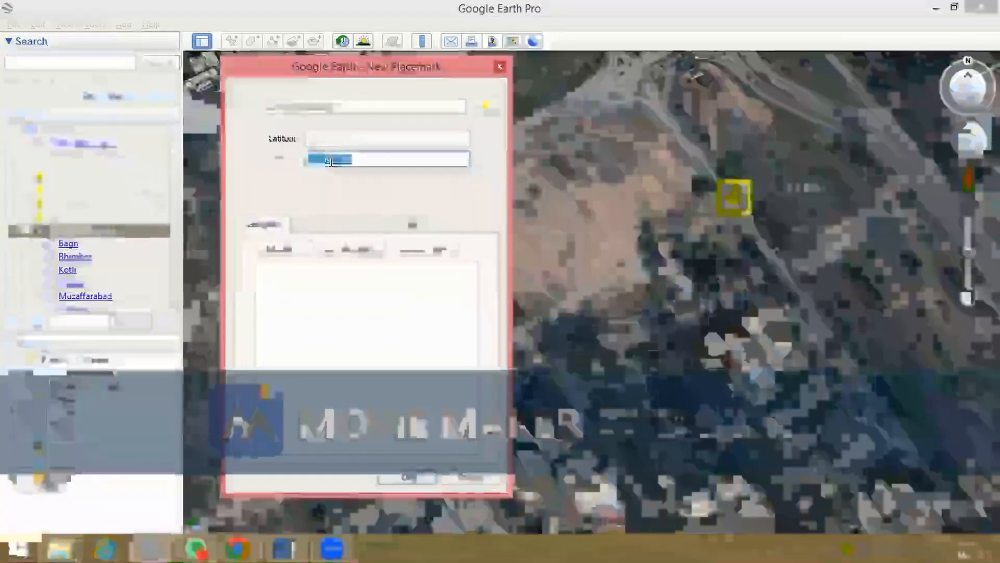
right_click(329, 163)
click(358, 221)
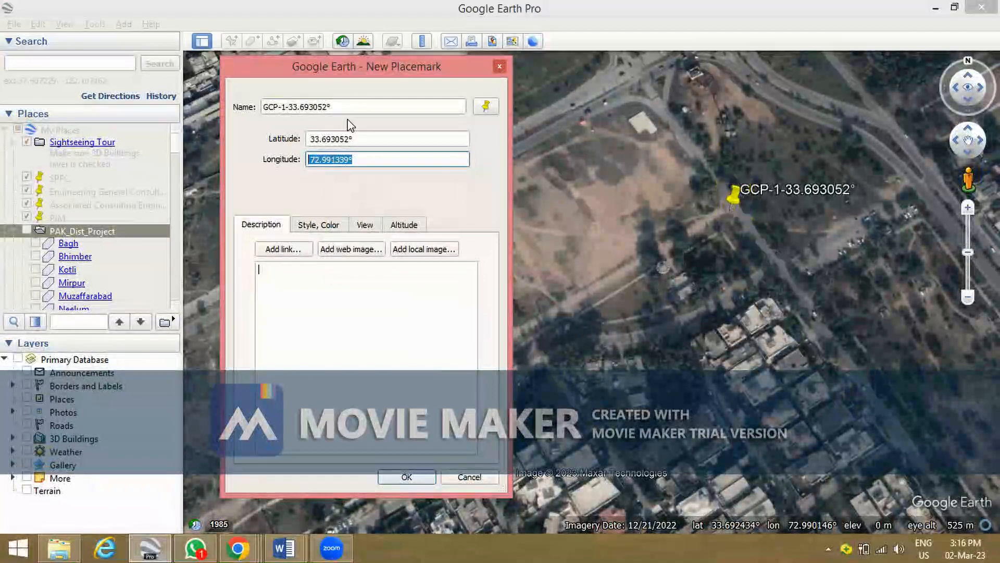
click(346, 107)
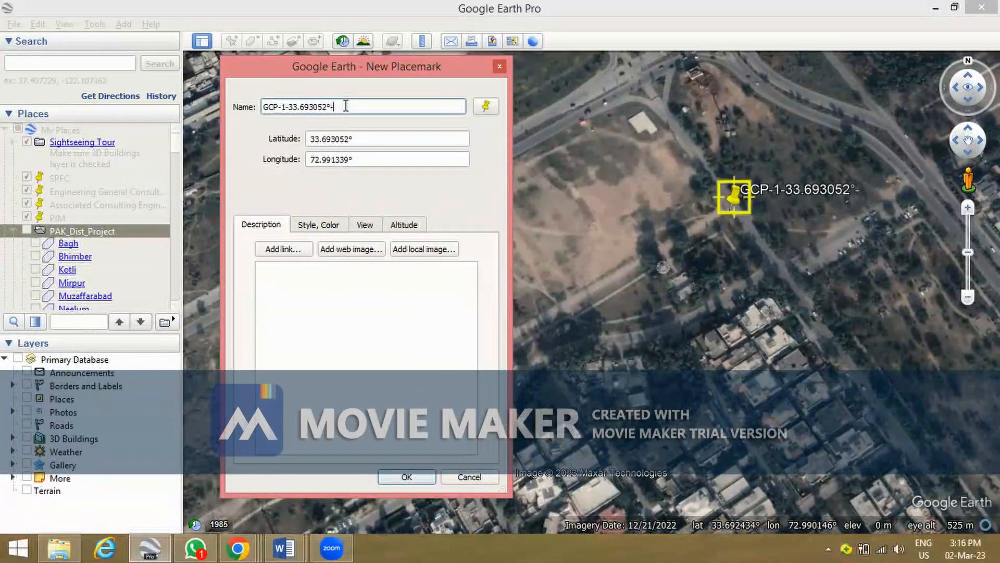
text(N)
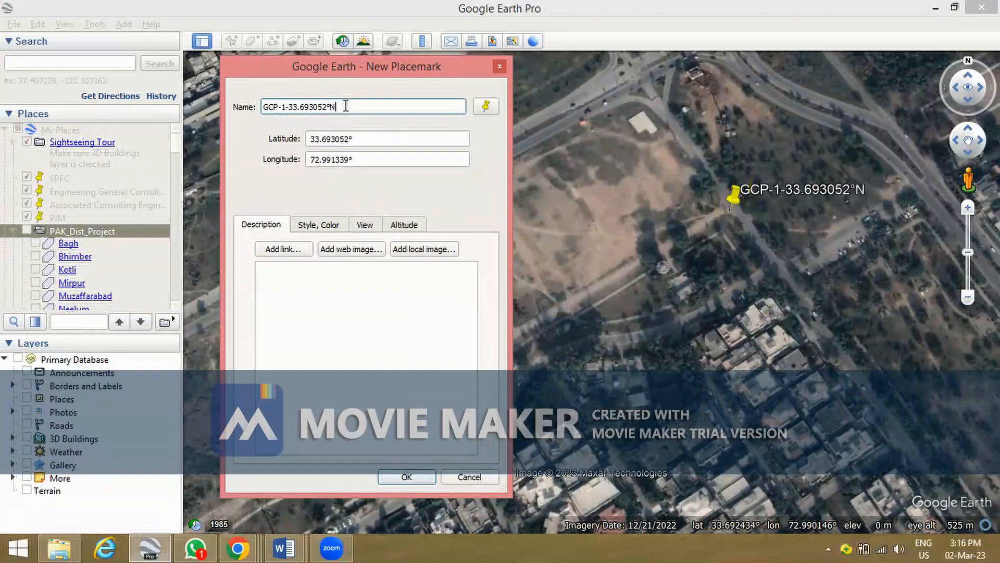
right_click(346, 106)
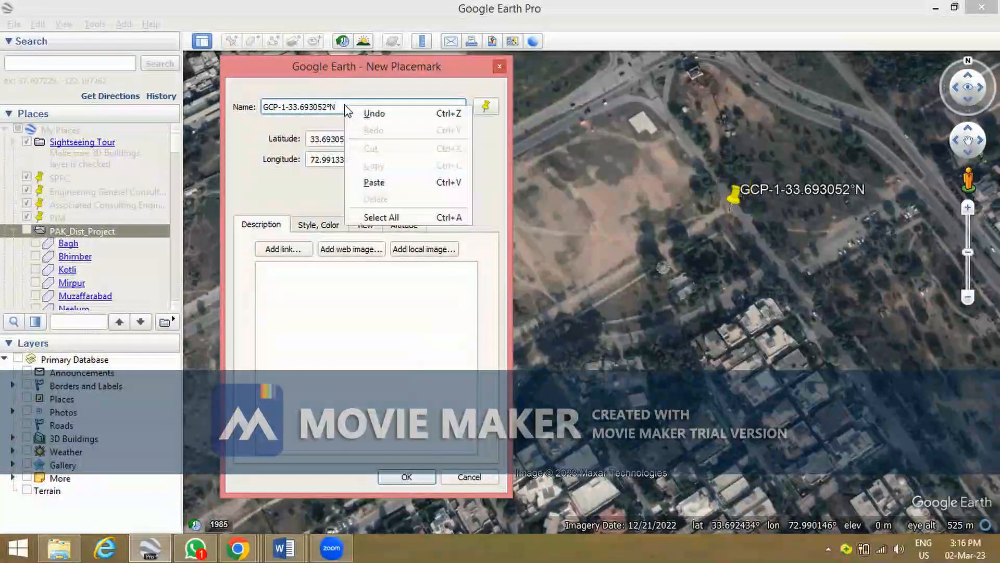
click(383, 177)
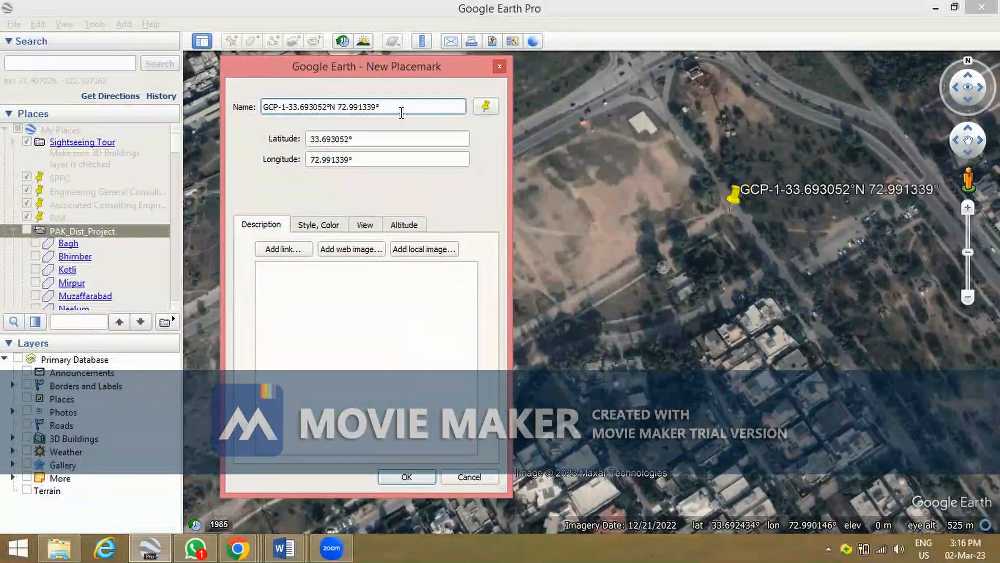
text(E)
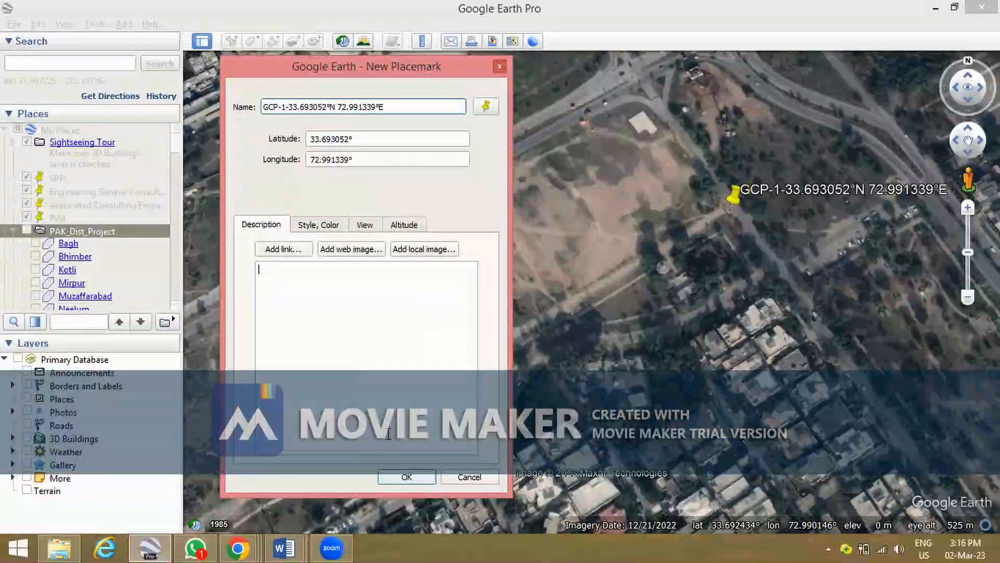
key(Return)
Add a placemark at the road junction southwest of the dense settlement, south of GCP-1, at about 33.682321°, 72.990912°.
scroll(588, 357, down, 2)
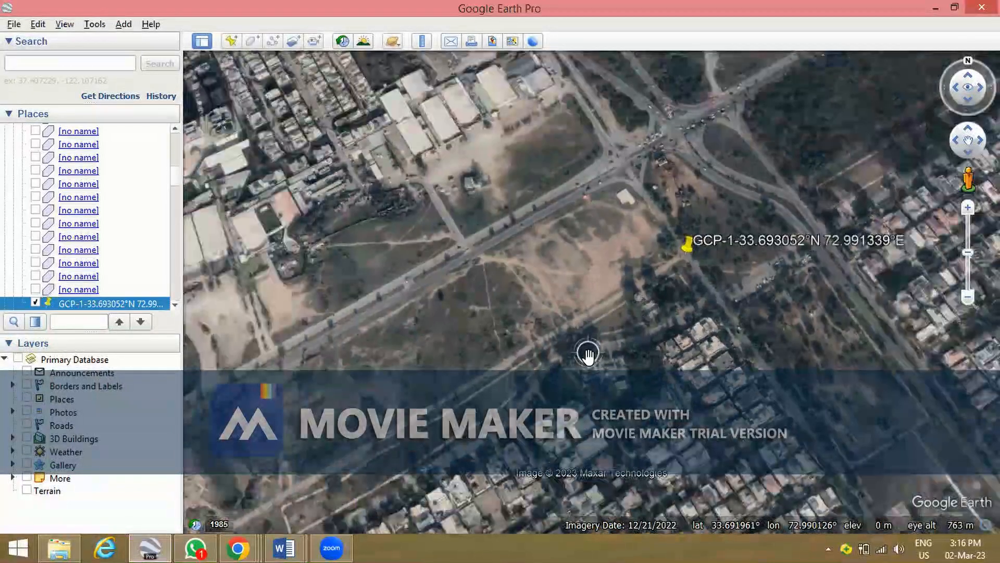
scroll(551, 297, down, 2)
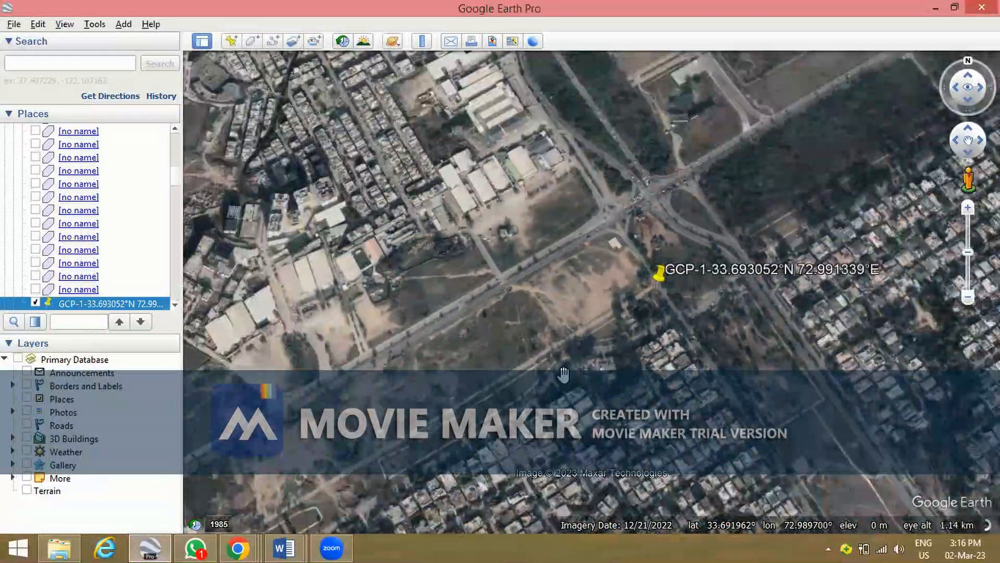
drag(565, 374, 598, 249)
drag(562, 401, 577, 258)
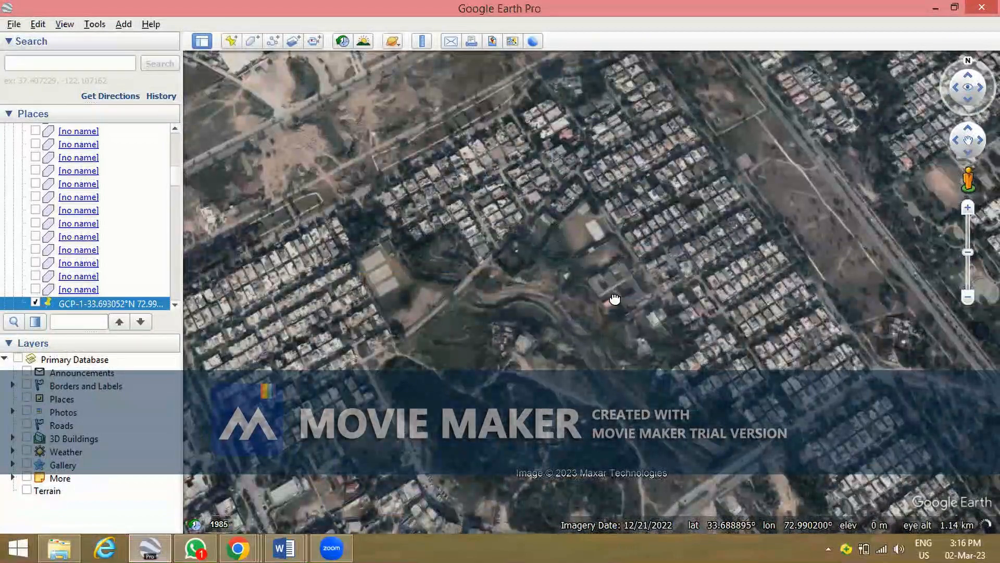
scroll(615, 308, down, 2)
scroll(619, 319, down, 2)
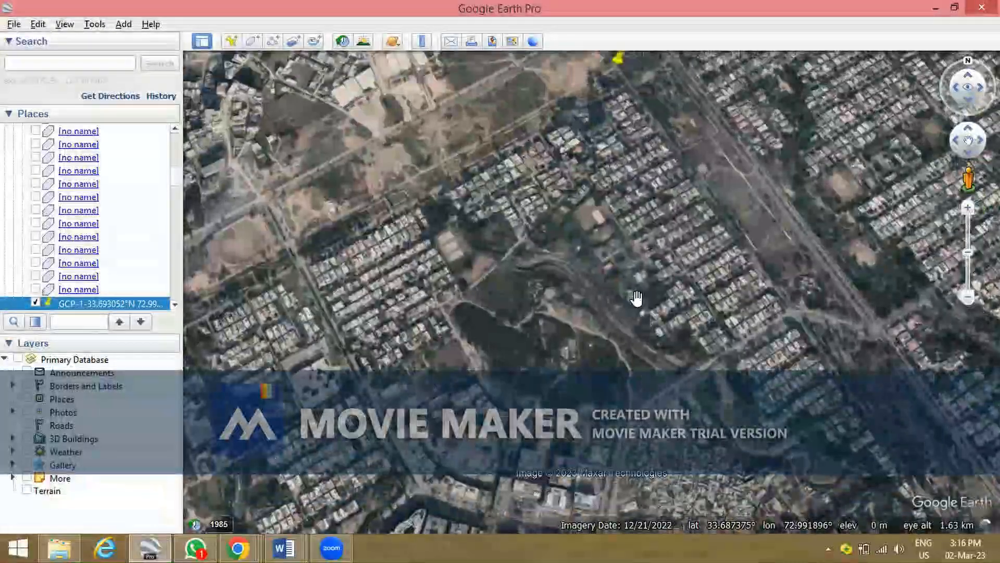
scroll(609, 164, down, 2)
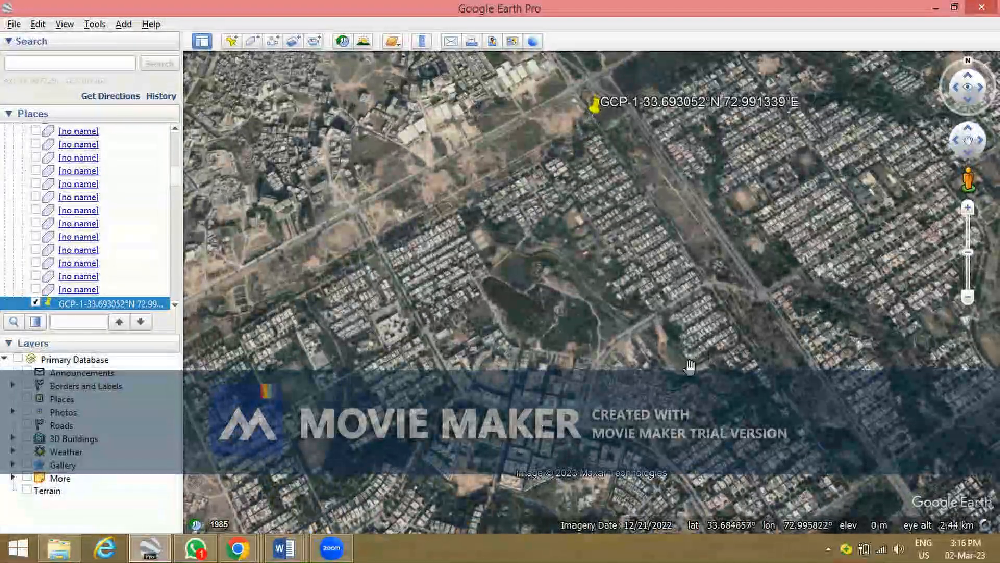
scroll(608, 206, up, 1)
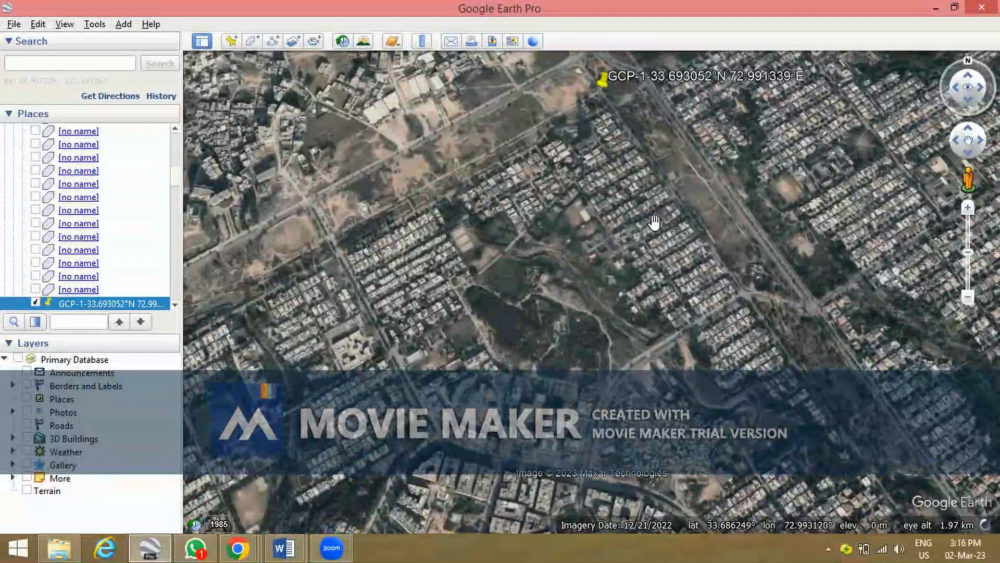
drag(637, 382, 634, 362)
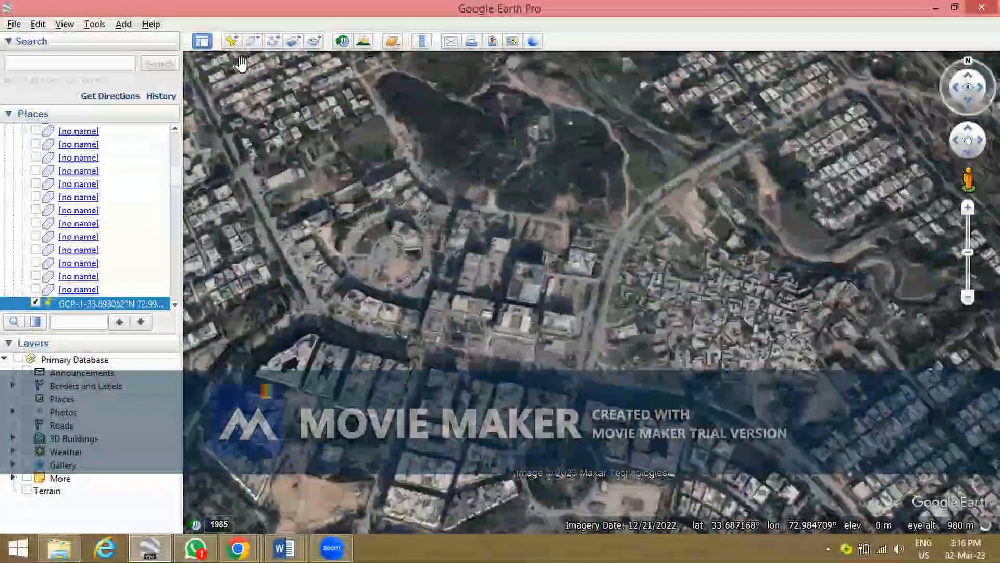
click(232, 41)
drag(584, 274, 573, 368)
Name the new placemark GCP-2 and shift it slightly north at the junction, to about 33.682390°, 72.990933°.
drag(332, 108, 248, 100)
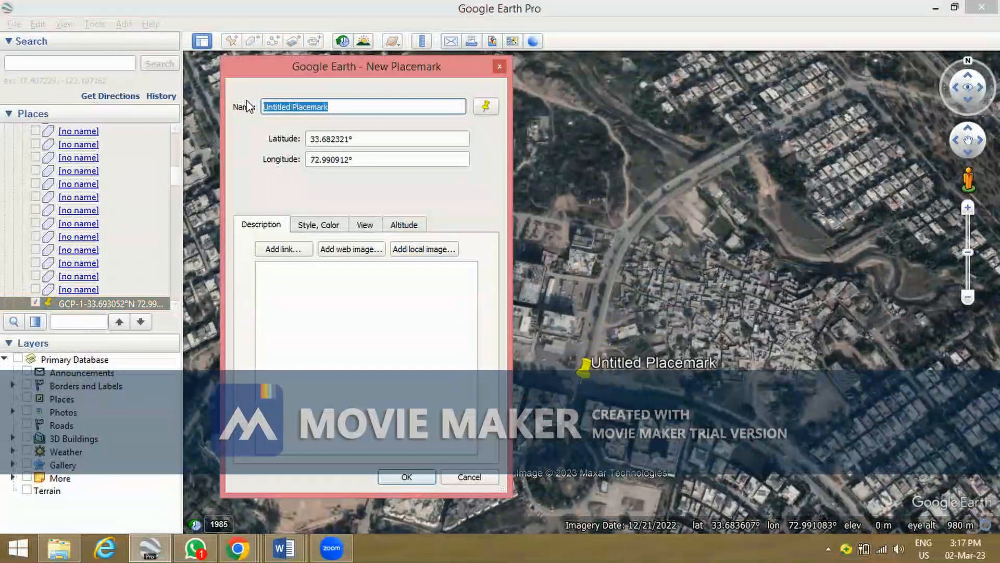
text(GCP _2)
key(Tab)
key(BackSpace)
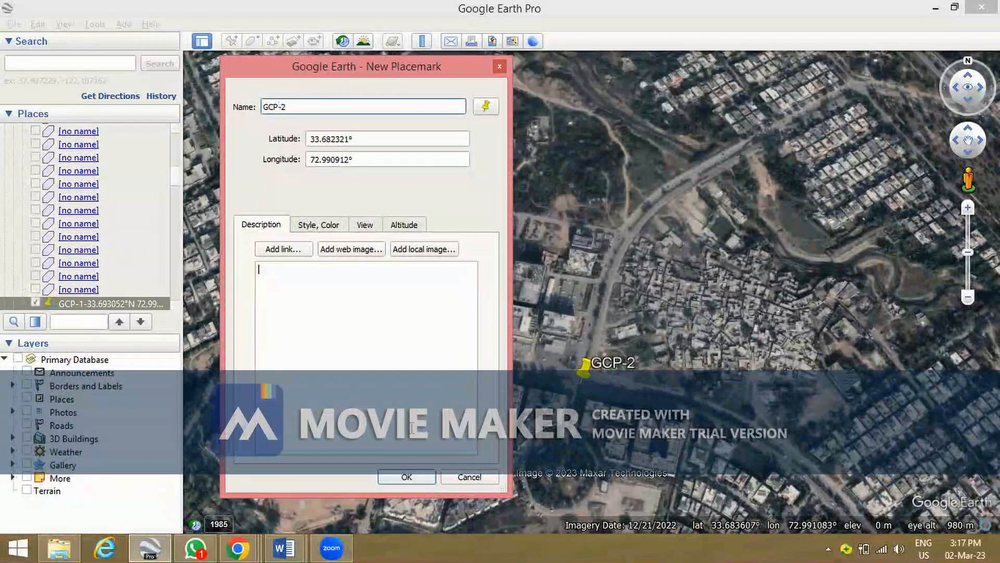
scroll(587, 386, up, 3)
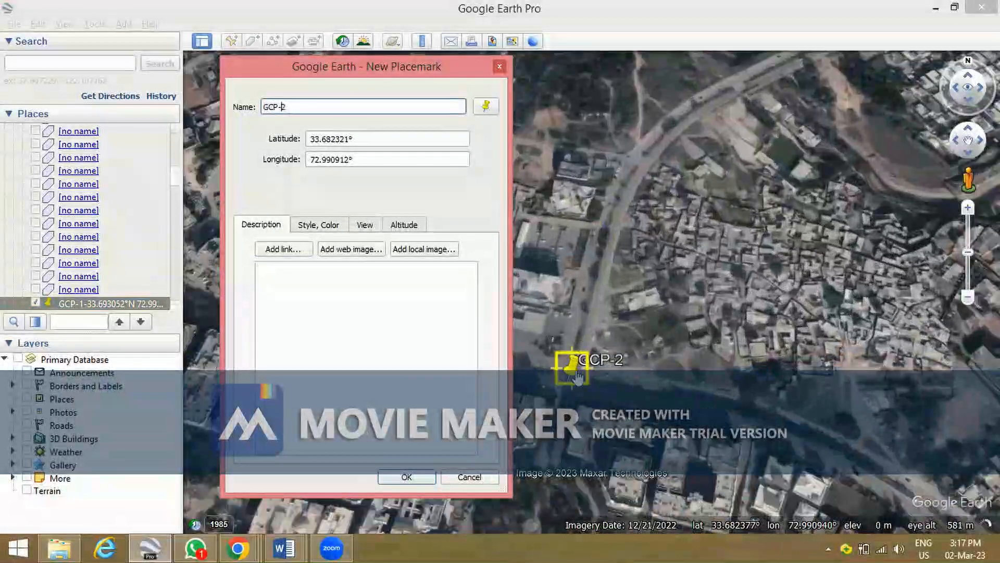
drag(575, 374, 550, 383)
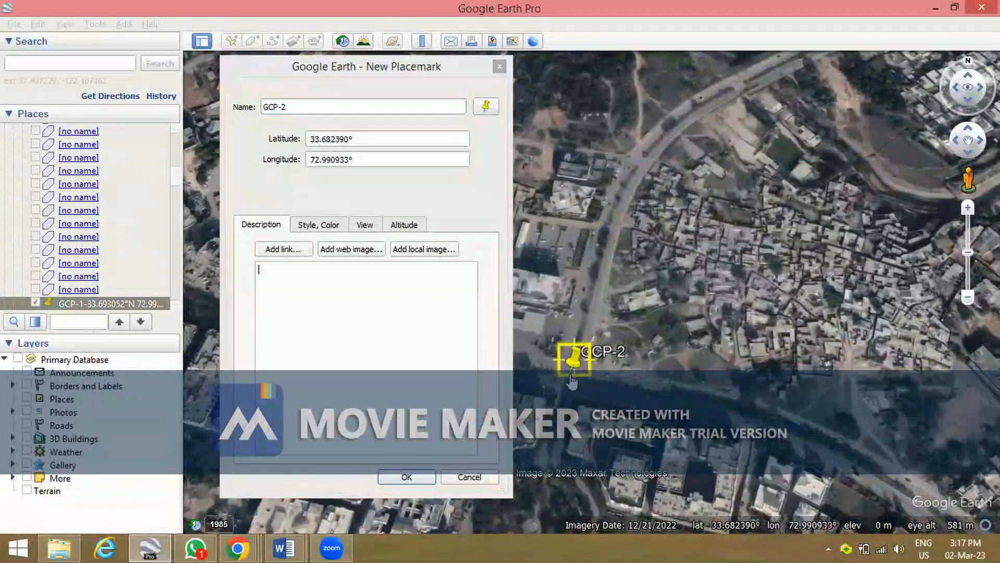
Append the copied latitude to the placemark's name so it reads GCP-2- 33.682390°N.
drag(372, 139, 309, 139)
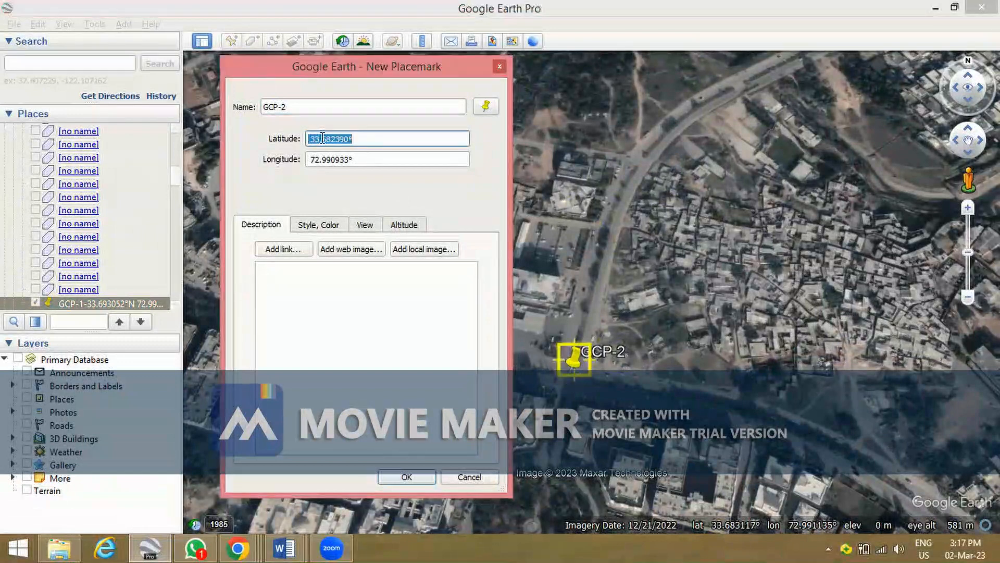
right_click(323, 137)
click(351, 198)
click(296, 107)
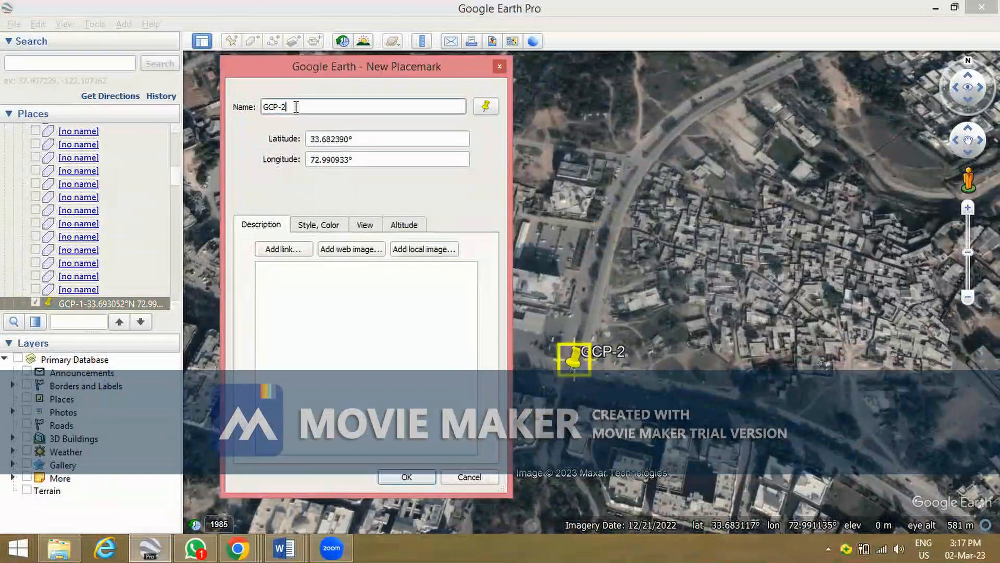
text(-)
right_click(299, 107)
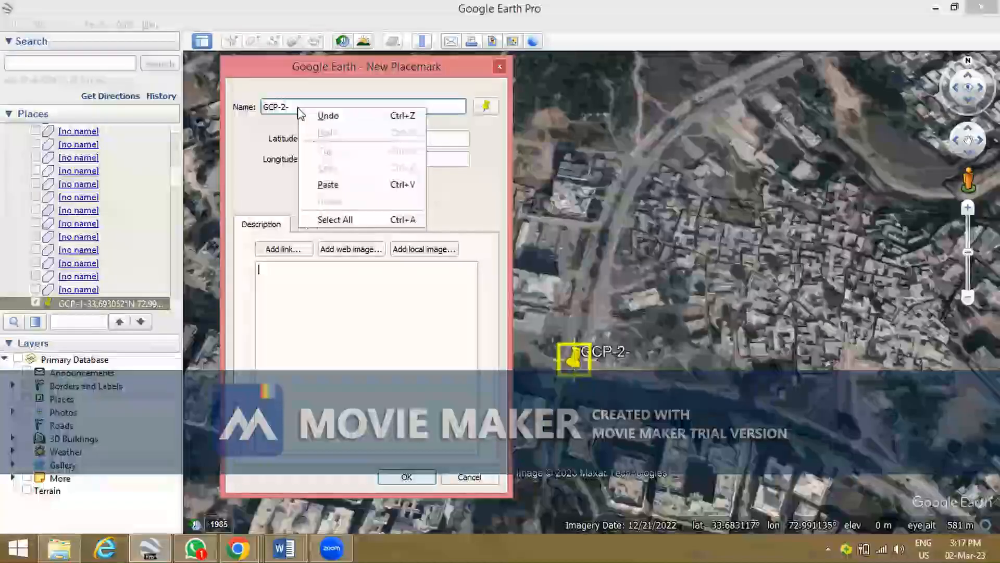
click(333, 183)
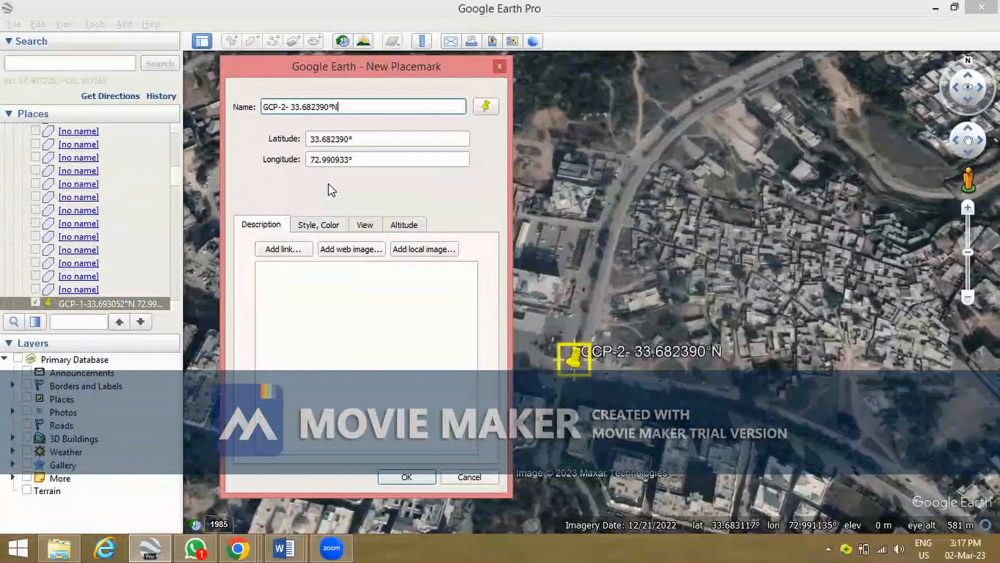
Append the copied longitude to complete the name as GCP-2- 33.682390°N 72.990933°E, and save the placemark.
drag(360, 162, 316, 161)
right_click(325, 165)
click(355, 221)
click(361, 106)
right_click(360, 105)
click(393, 178)
text(E)
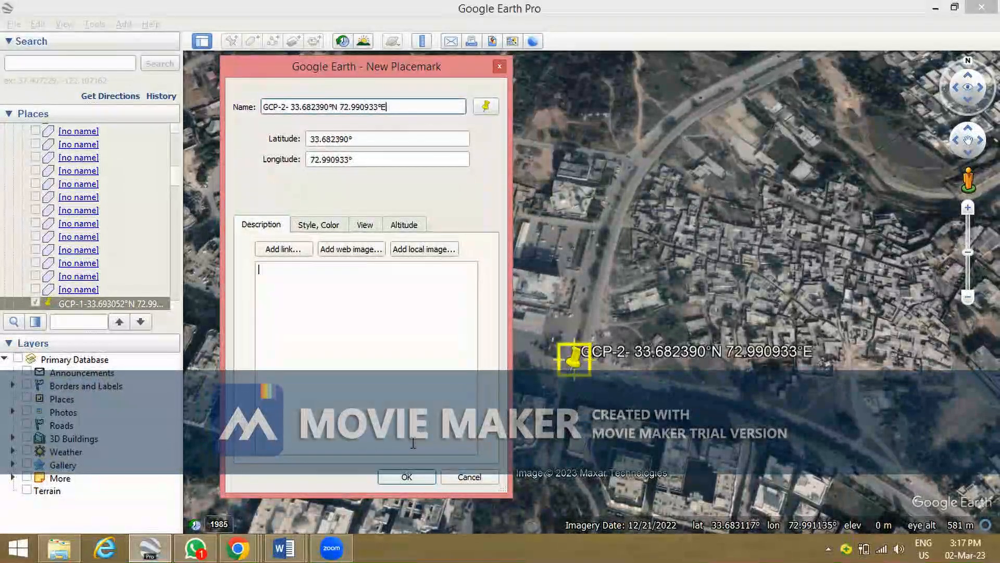
click(407, 477)
Add a placemark on the tree-lined road just east of the oval ground, southwest of GCP-1, at about 33.688597°, 72.982734°.
scroll(430, 239, down, 3)
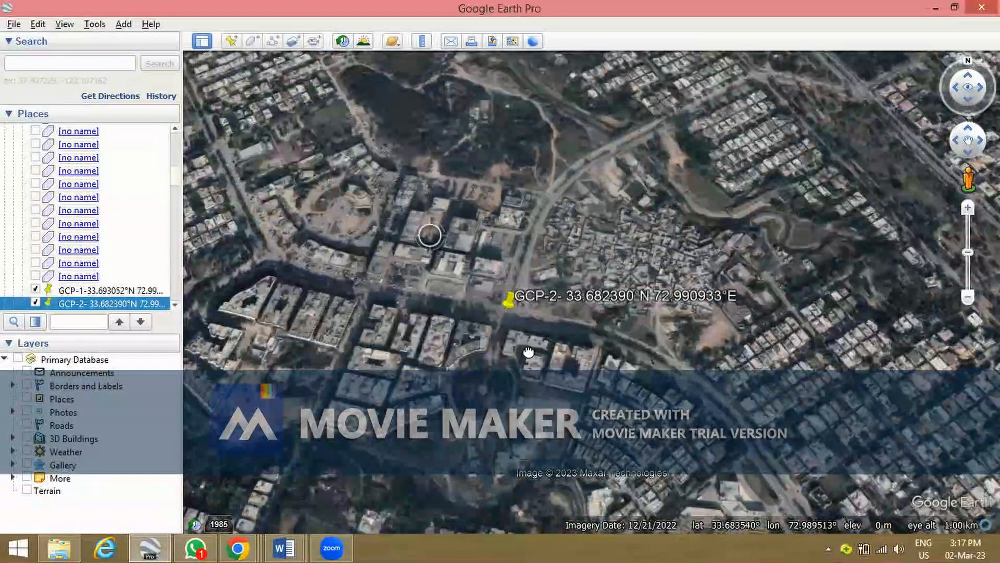
scroll(531, 351, down, 2)
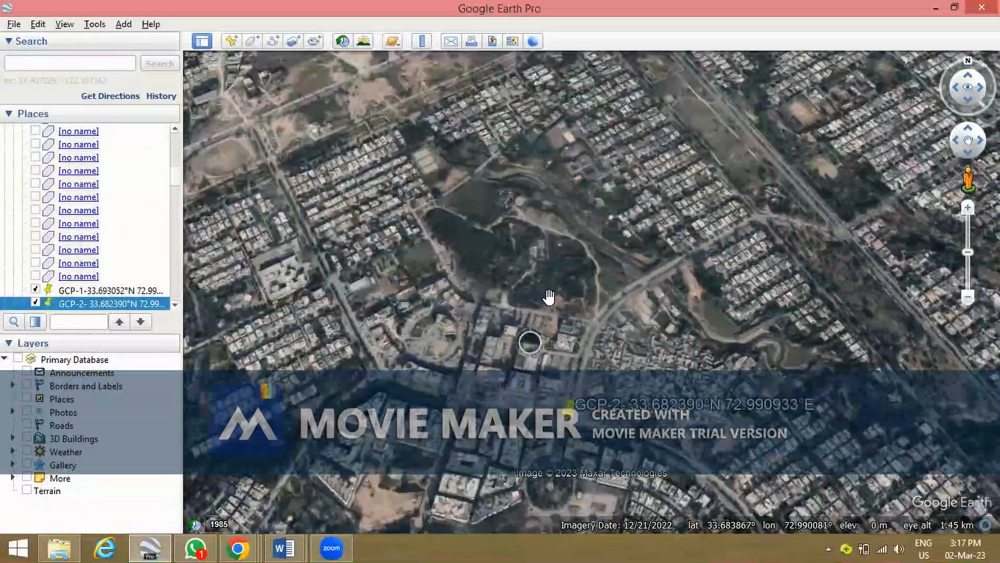
scroll(549, 297, down, 1)
scroll(540, 233, down, 2)
scroll(536, 261, down, 1)
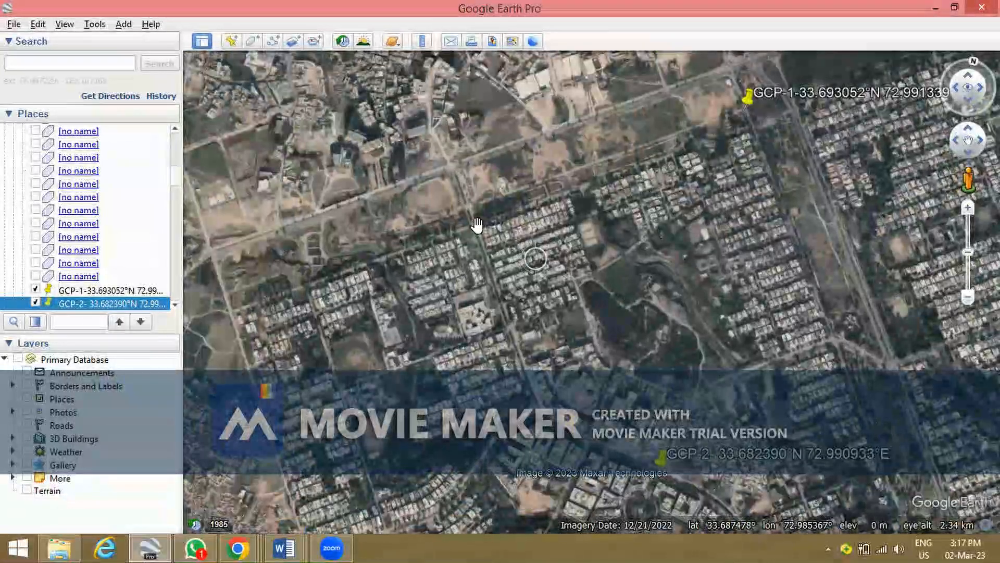
scroll(477, 225, up, 3)
scroll(522, 225, up, 2)
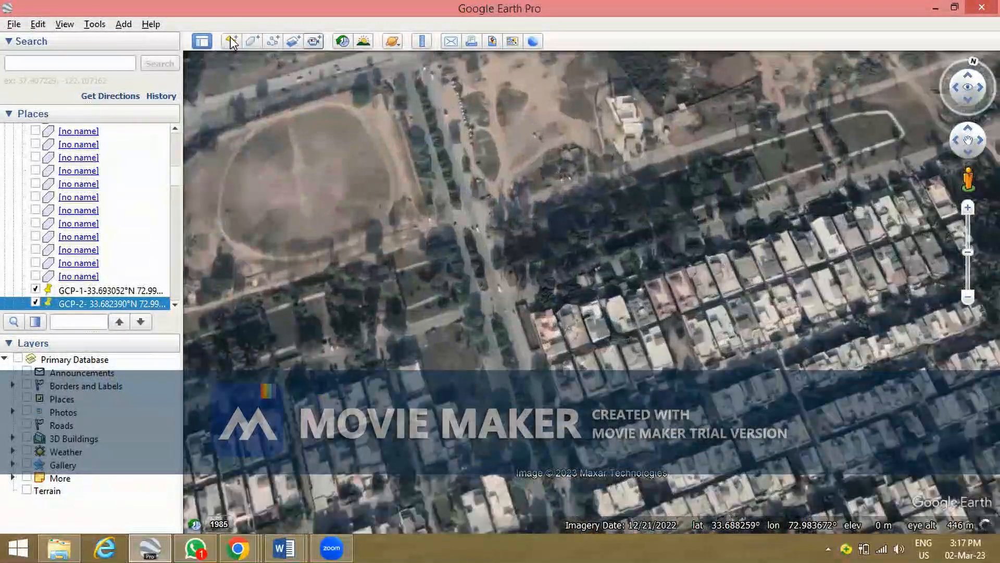
click(231, 41)
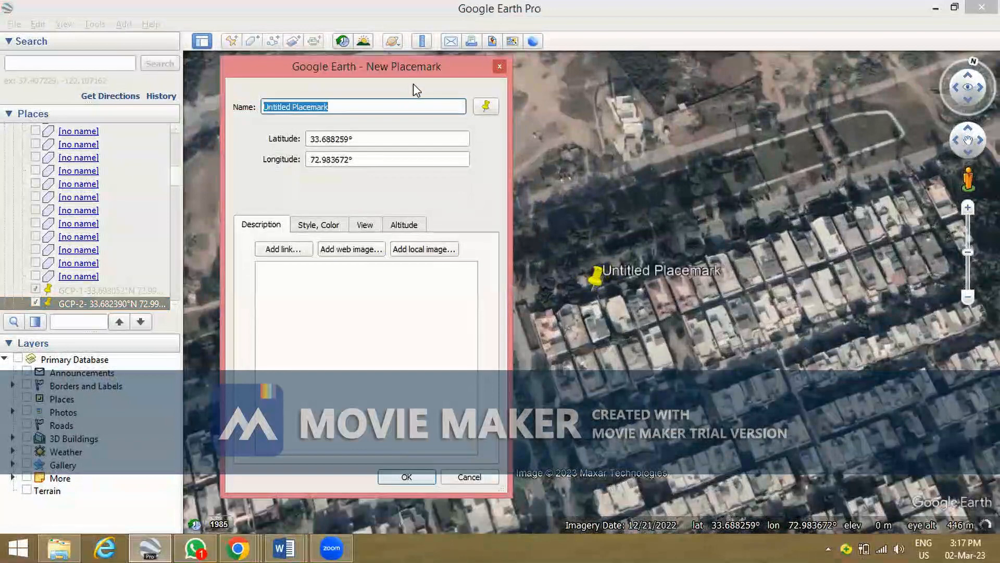
drag(422, 70, 305, 123)
drag(594, 277, 478, 224)
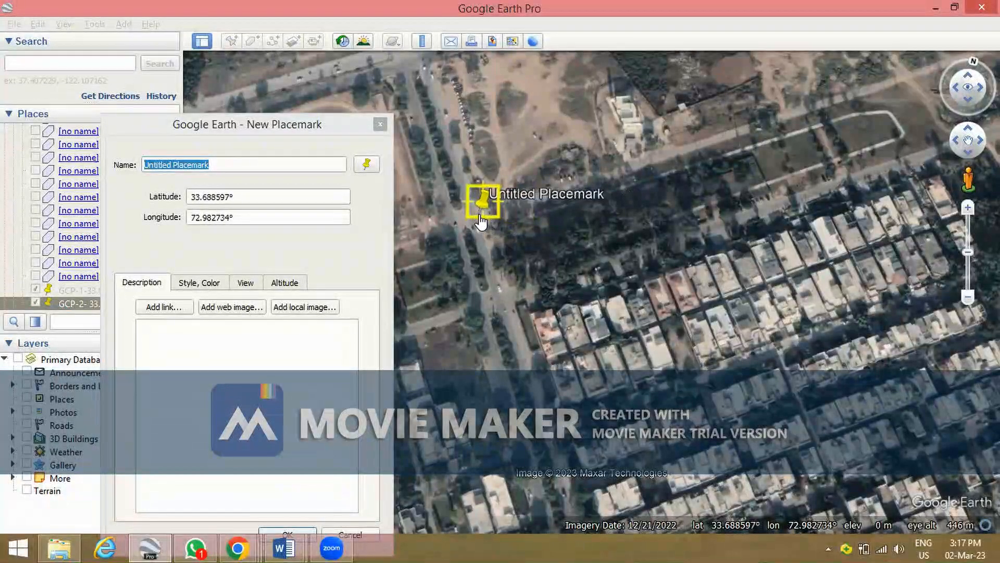
Name the placemark beside the oval ground GCP-3 and save it.
click(116, 168)
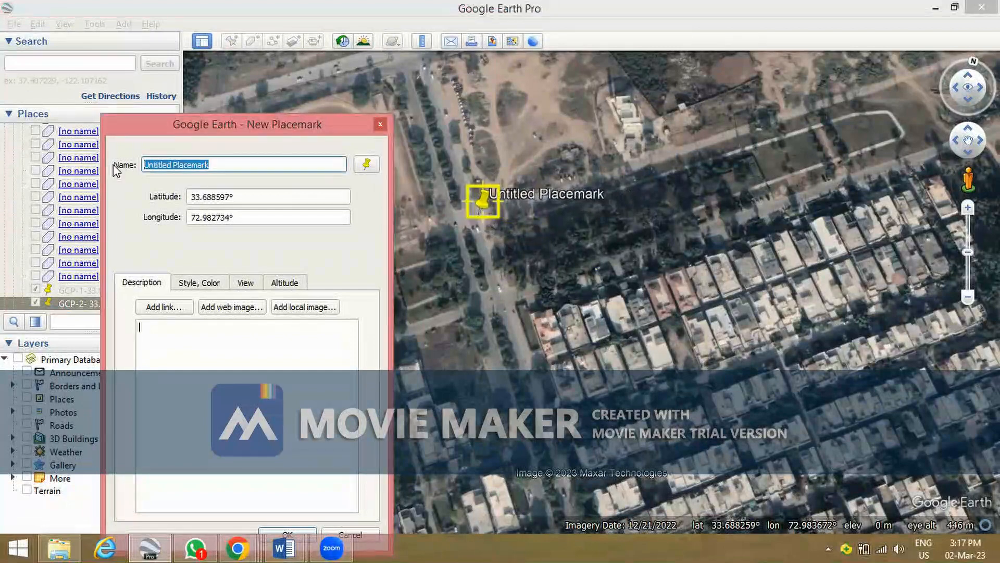
text(GCP-3)
drag(225, 127, 280, 63)
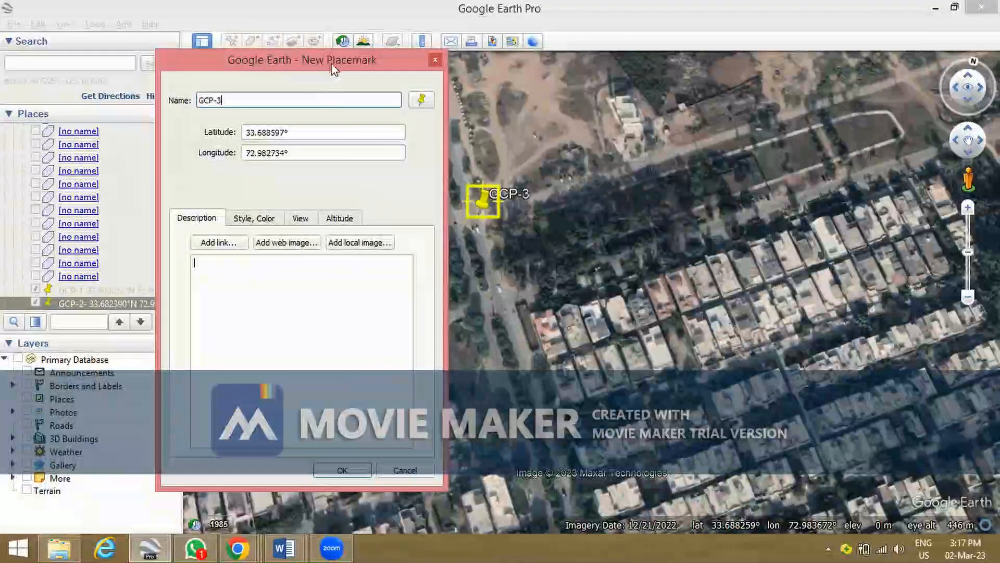
drag(332, 66, 357, 59)
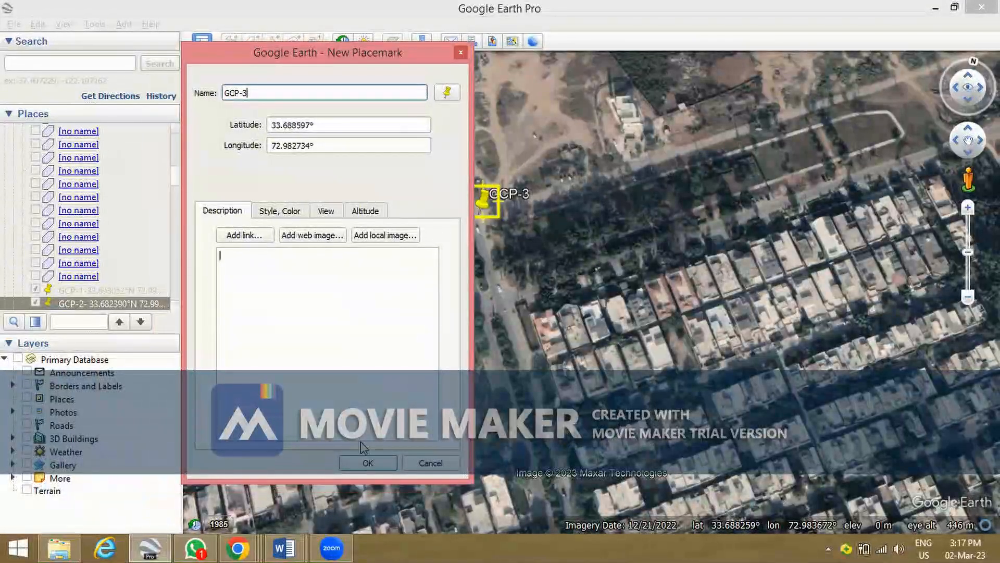
click(366, 462)
Open the properties of the GCP-3 placemark and copy its latitude.
scroll(727, 312, down, 2)
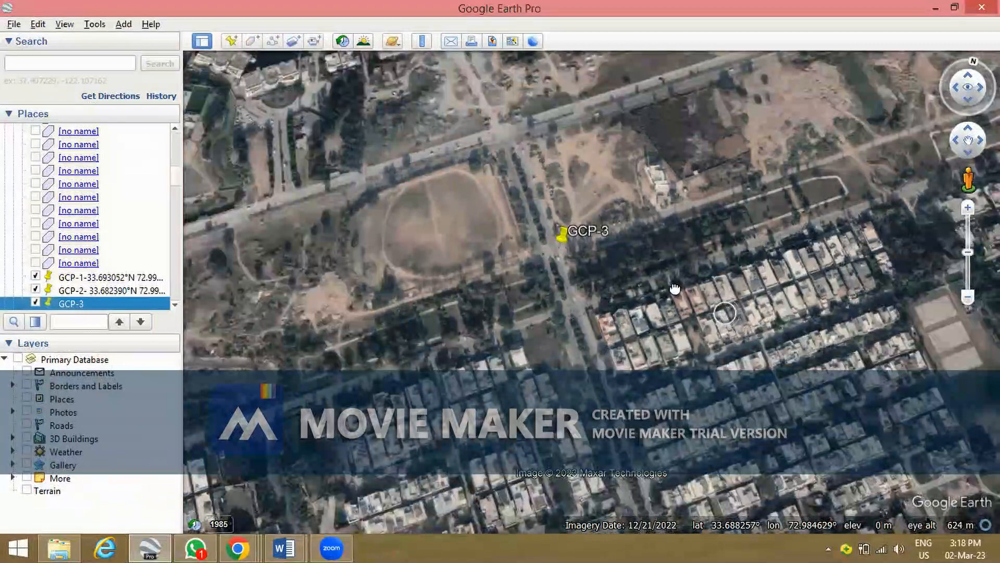
scroll(651, 296, down, 3)
scroll(891, 247, down, 2)
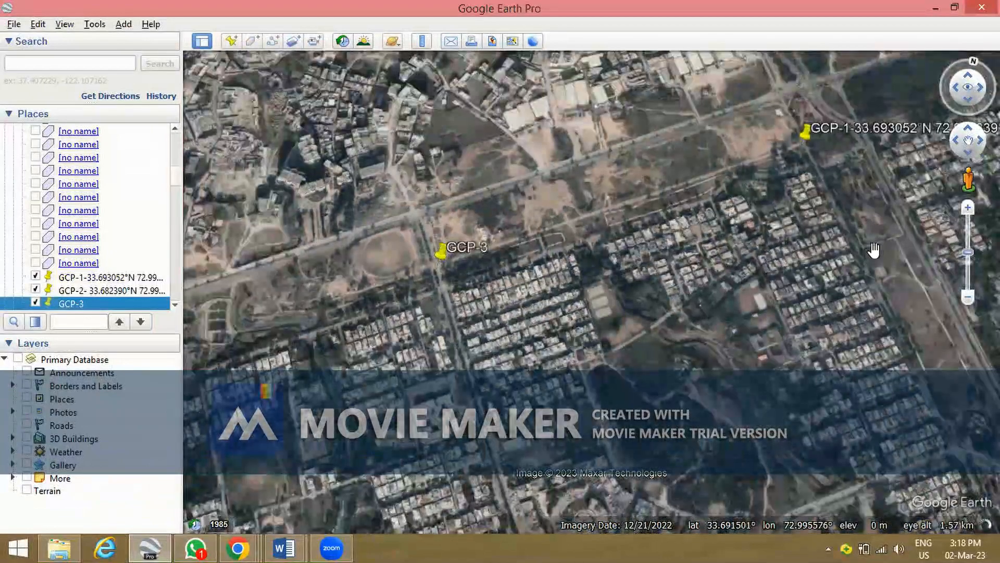
drag(784, 218, 710, 177)
drag(582, 192, 672, 331)
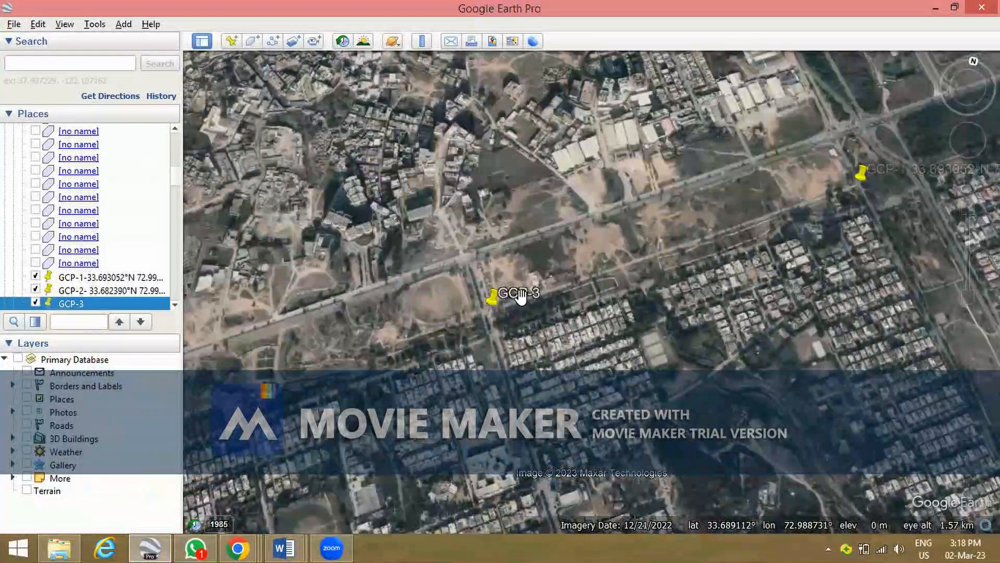
scroll(418, 297, up, 2)
right_click(432, 296)
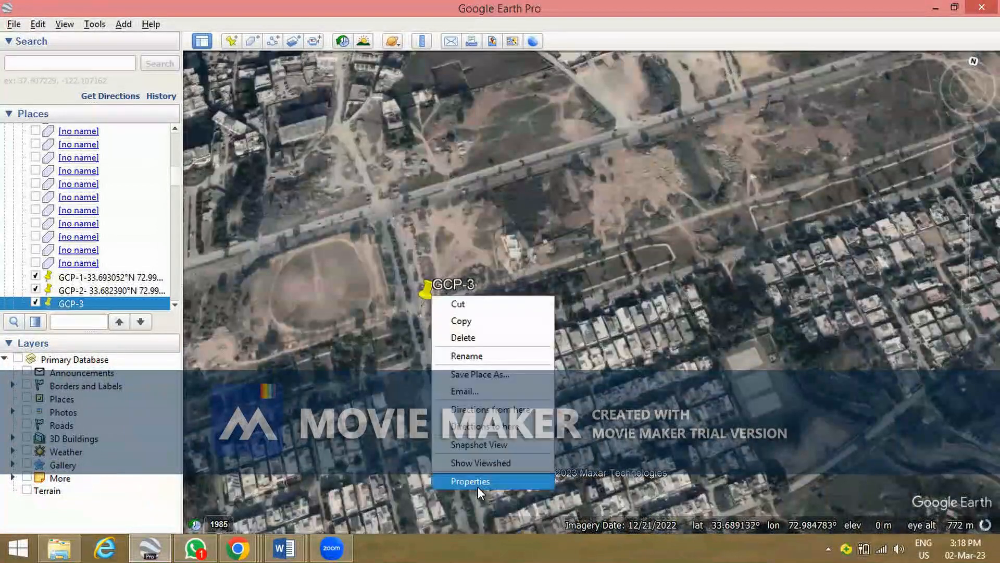
click(481, 481)
drag(324, 123, 268, 122)
right_click(280, 123)
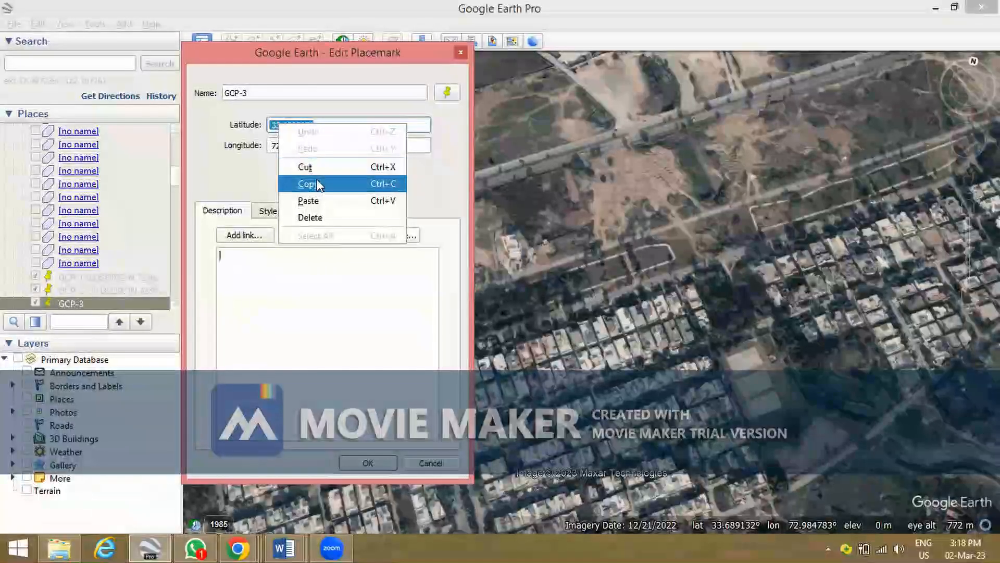
click(318, 183)
Append the copied latitude to the placemark's name so it reads GCP-3- 33.688597°N.
click(280, 92)
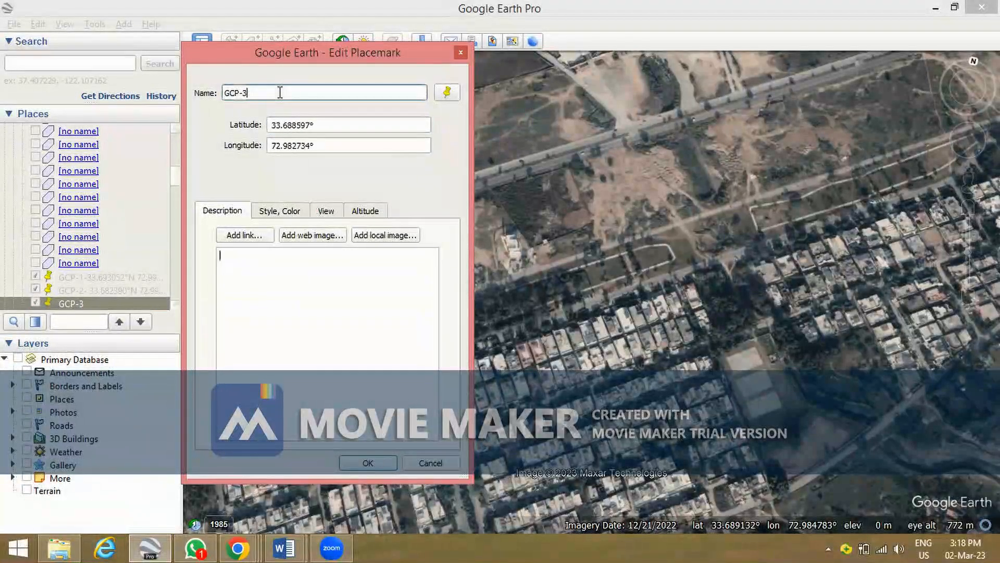
text(-)
right_click(280, 92)
click(309, 169)
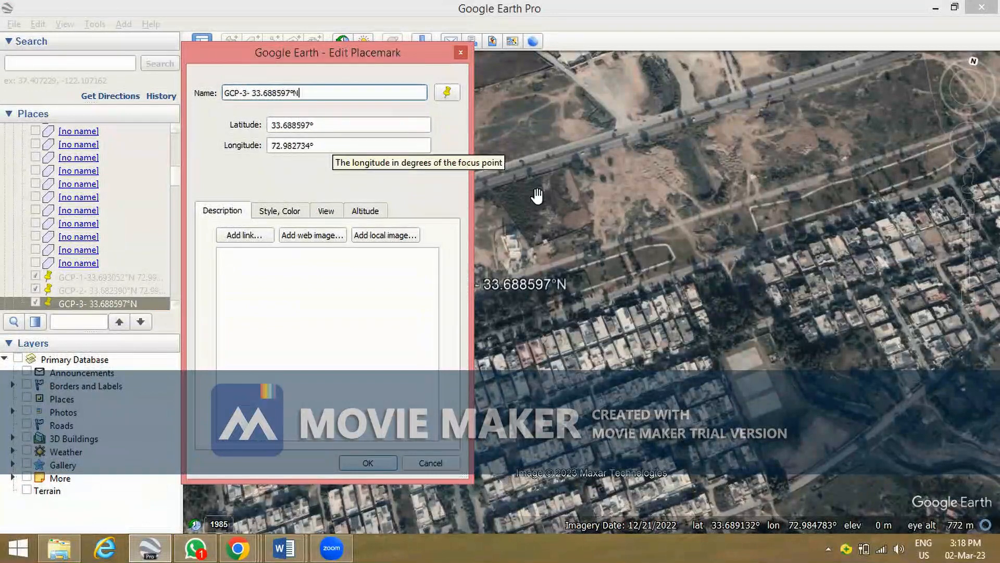
Copy the longitude into the name to complete it as GCP-3- 33.688597°N 72.982734°E, and save the placemark.
drag(319, 146, 268, 146)
right_click(300, 151)
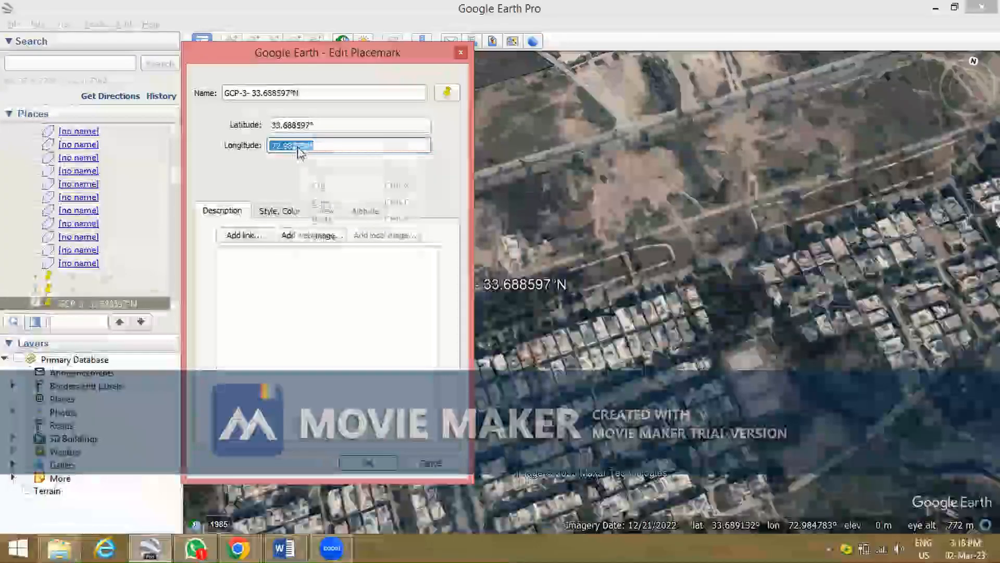
click(324, 196)
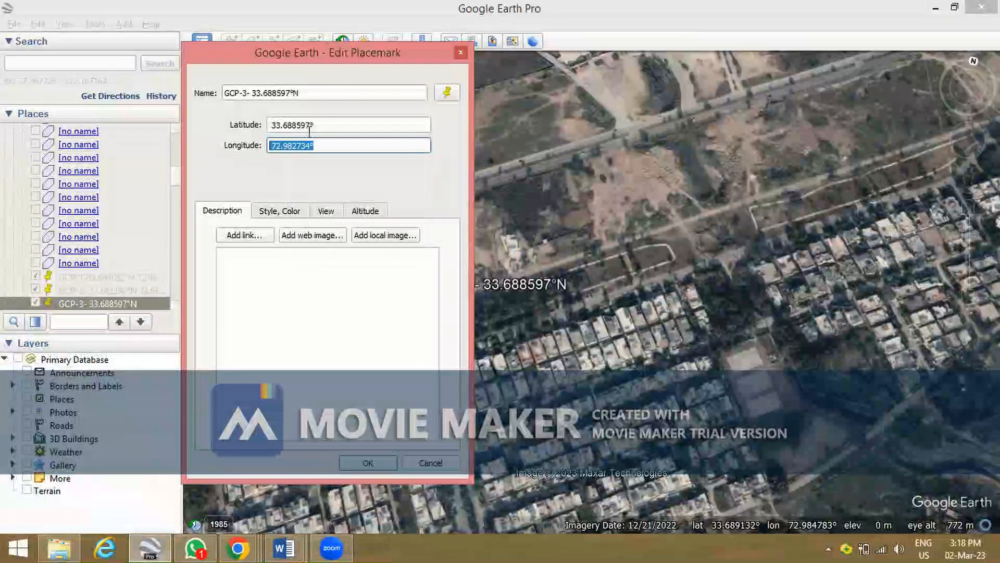
click(307, 92)
right_click(306, 92)
click(341, 168)
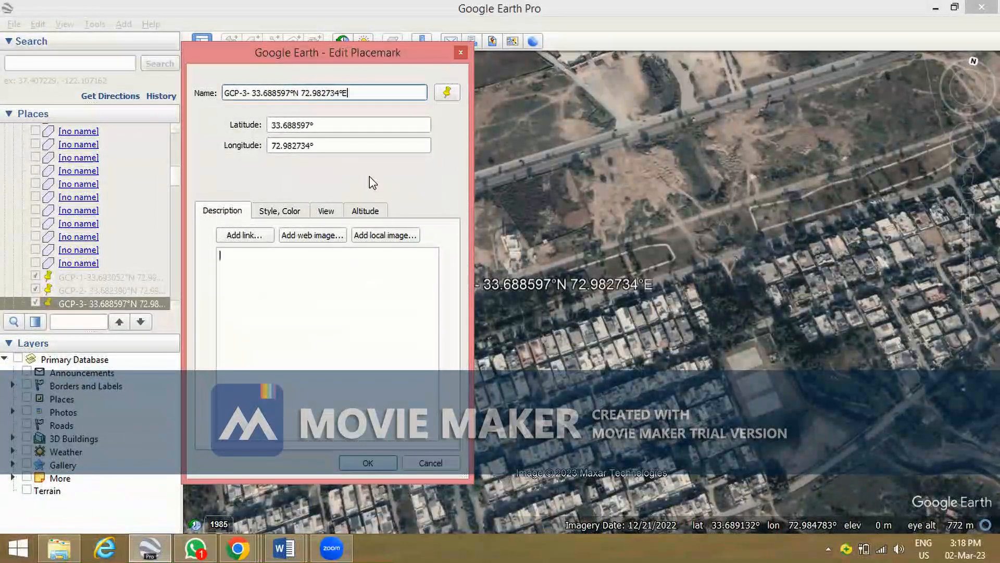
click(368, 462)
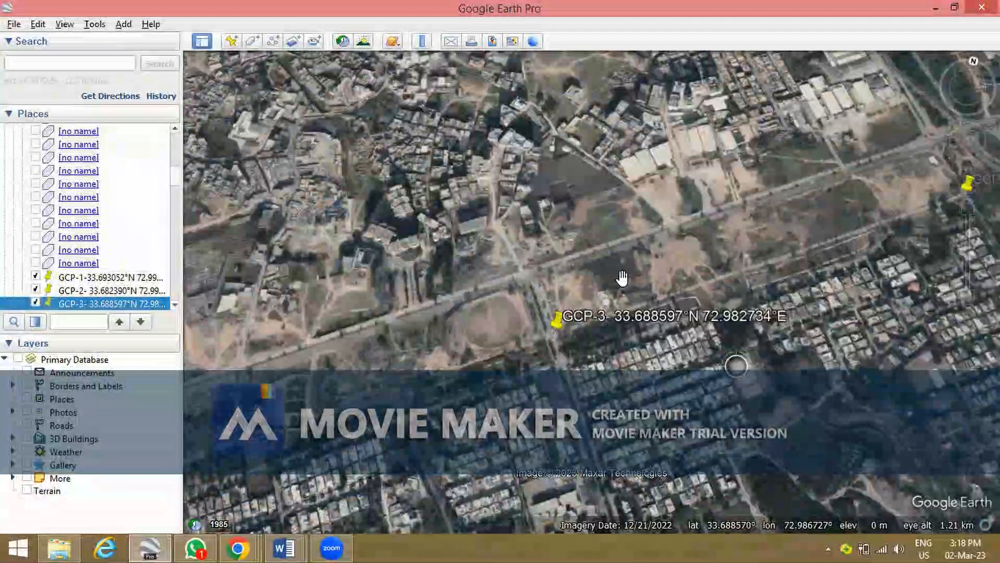
Add a new folder named GCPs in the places list, next to the GCP-1 placemark.
drag(699, 312, 551, 264)
scroll(616, 273, down, 2)
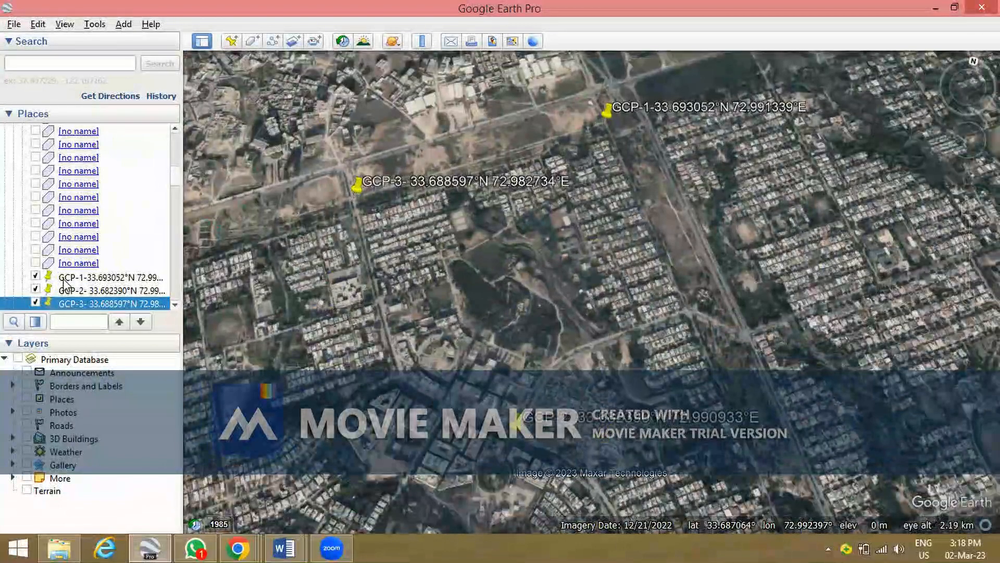
right_click(73, 277)
mouse_move(161, 286)
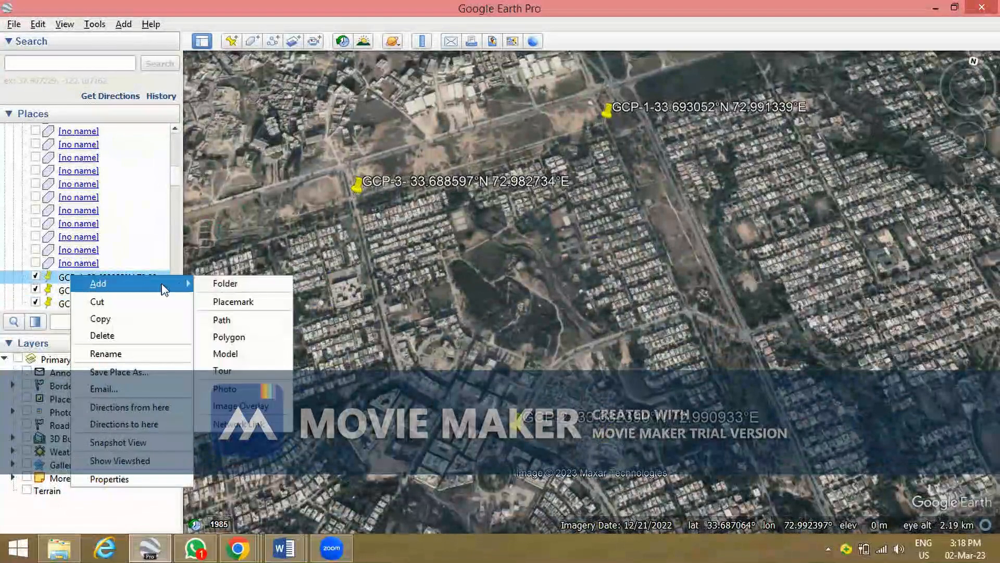
click(223, 283)
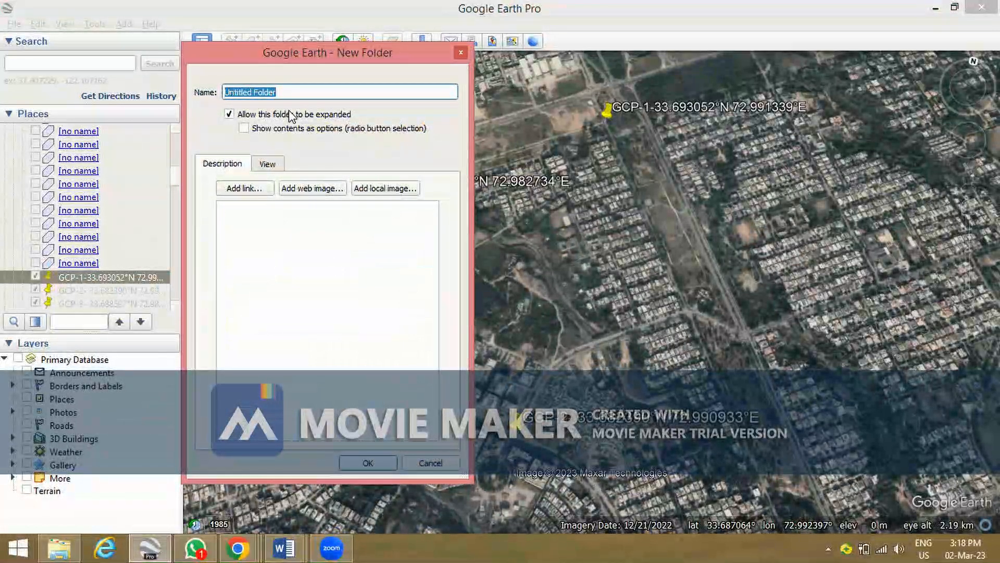
text(GCPs)
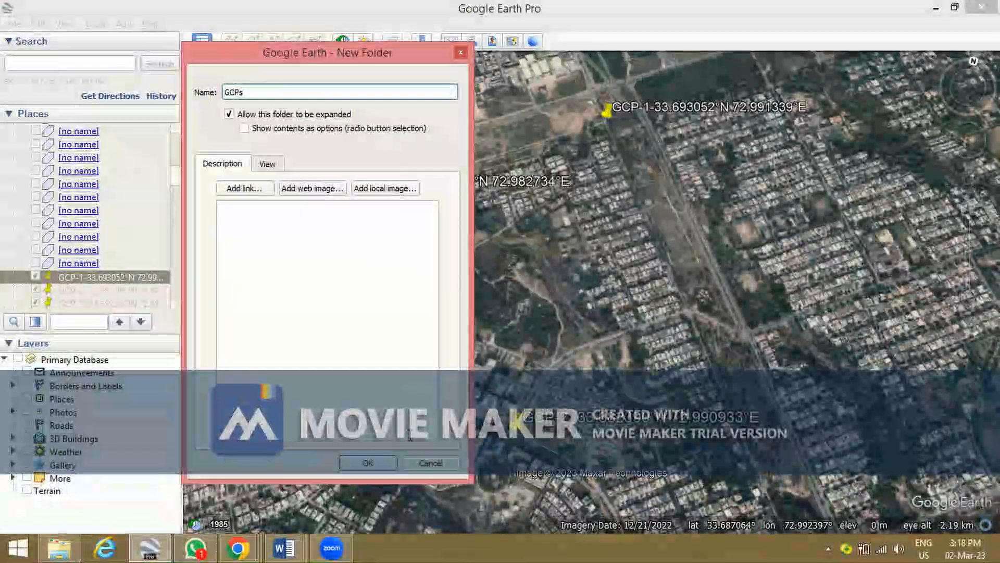
key(Return)
Move the GCP-1, GCP-2 and GCP-3 placemarks into the GCPs folder.
mouse_move(71, 289)
mouse_down()
mouse_move(69, 301)
mouse_move(71, 278)
mouse_up()
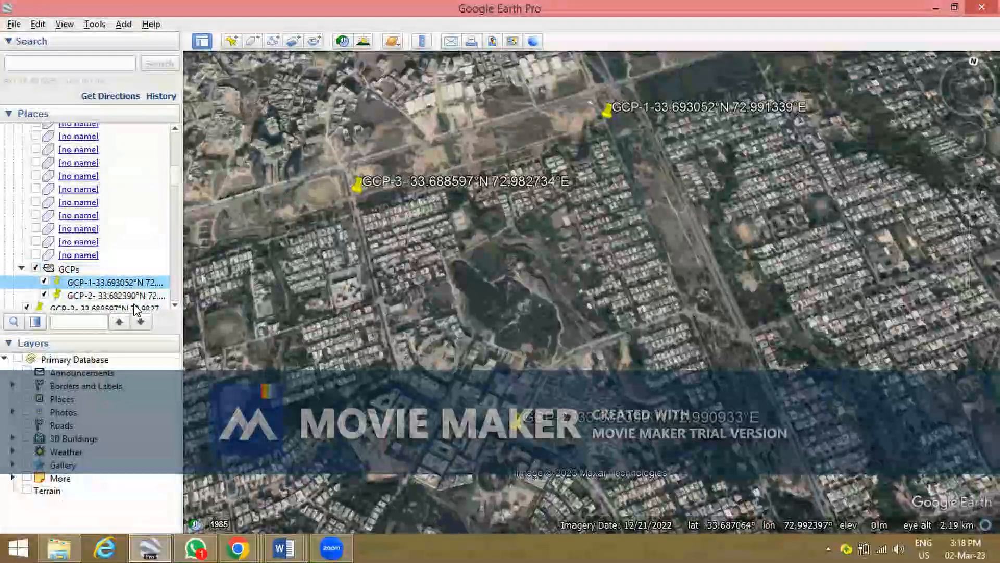
click(175, 307)
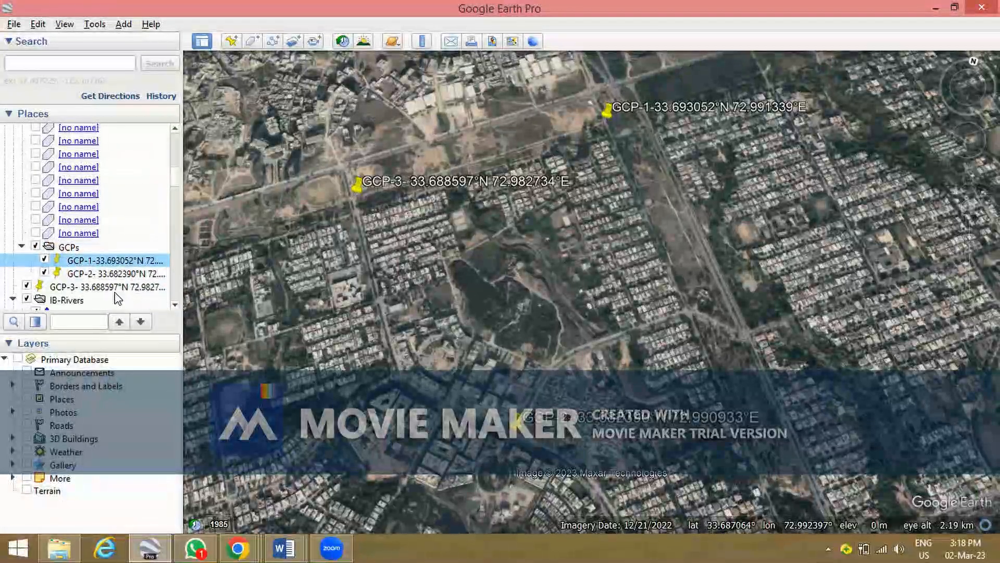
mouse_move(114, 292)
mouse_down()
mouse_move(124, 271)
mouse_move(113, 273)
mouse_up()
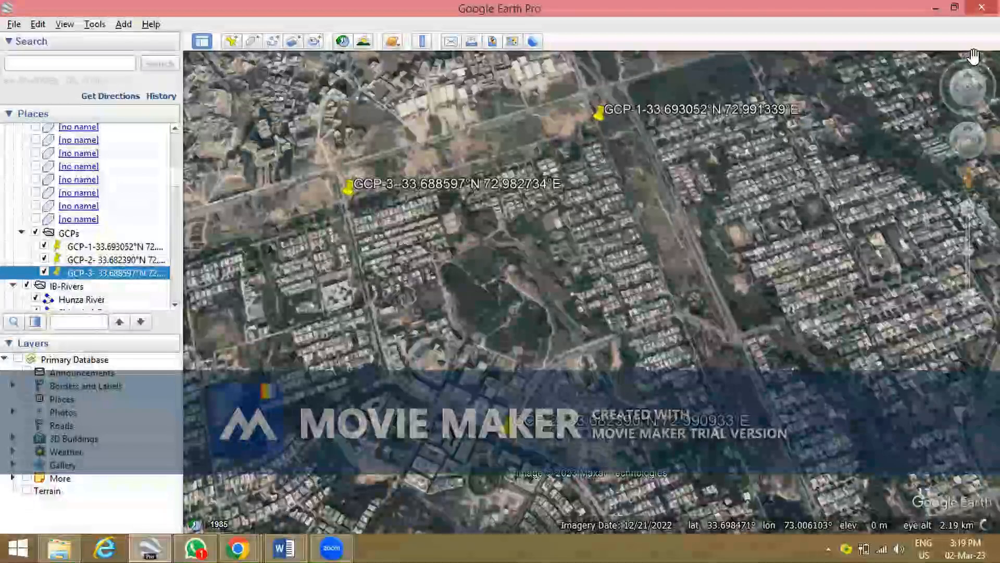
Adjust the map's orientation and zoom to view all three GCP placemarks together.
mouse_move(970, 61)
mouse_down()
mouse_move(971, 52)
mouse_move(973, 74)
mouse_up()
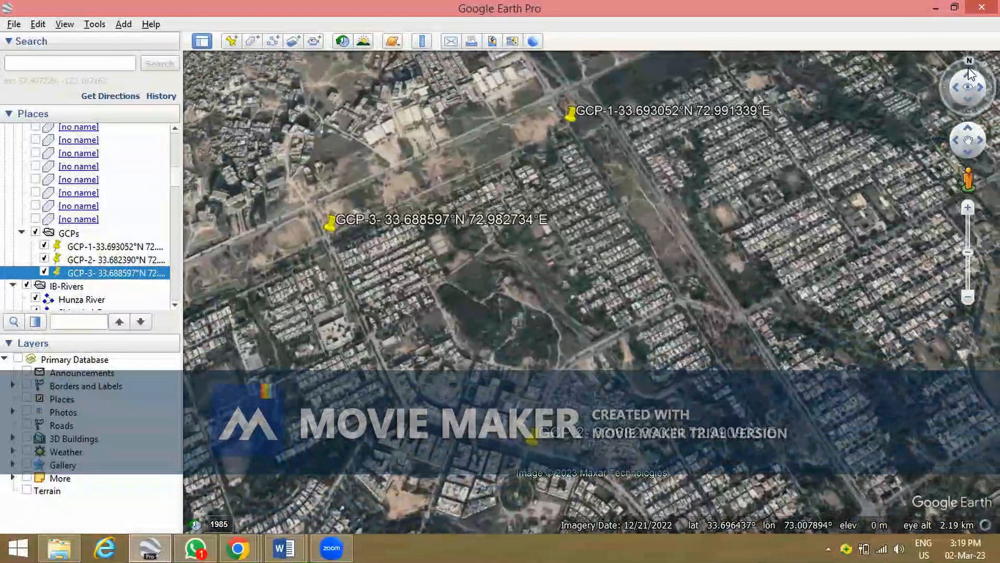
scroll(794, 236, up, 2)
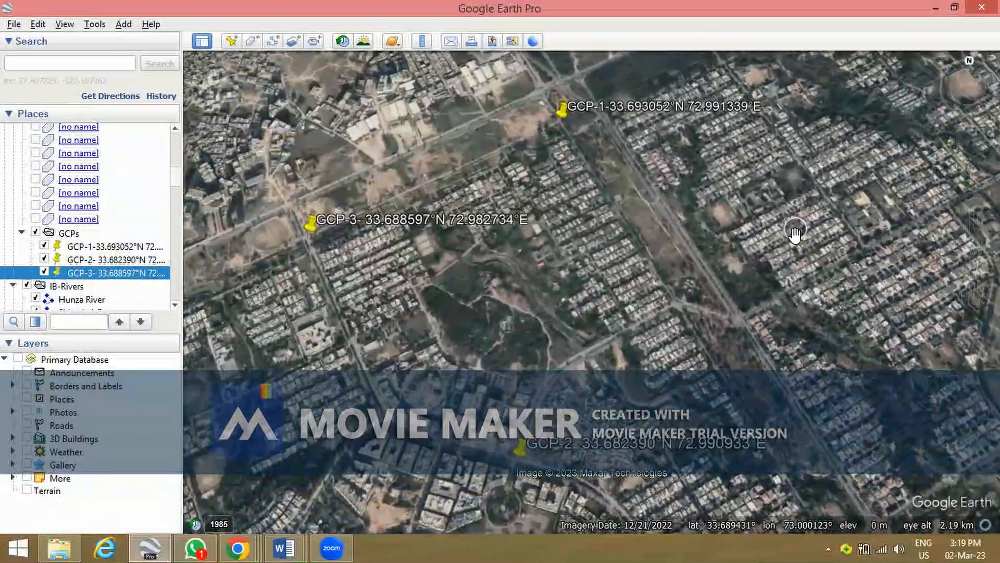
drag(806, 245, 829, 233)
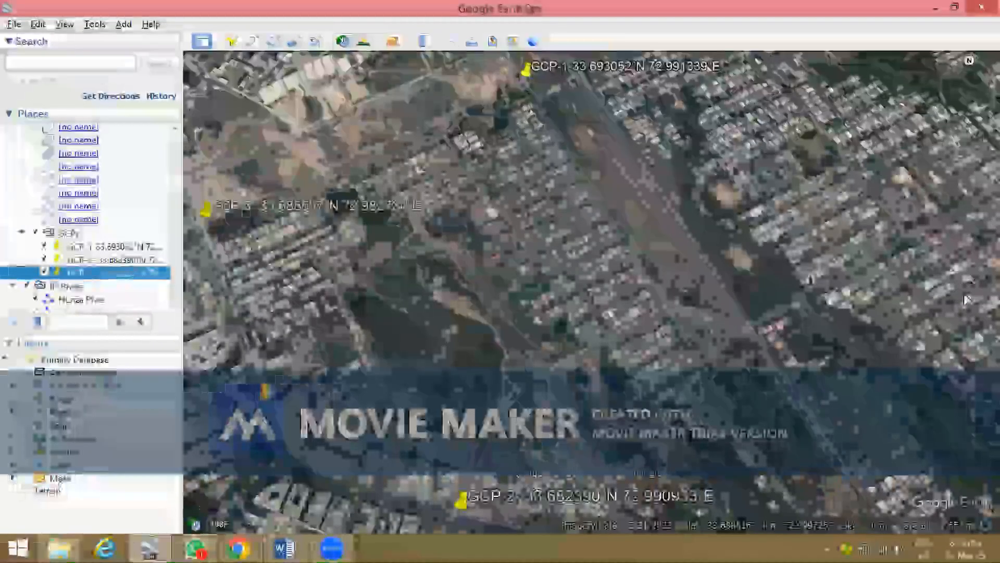
click(973, 260)
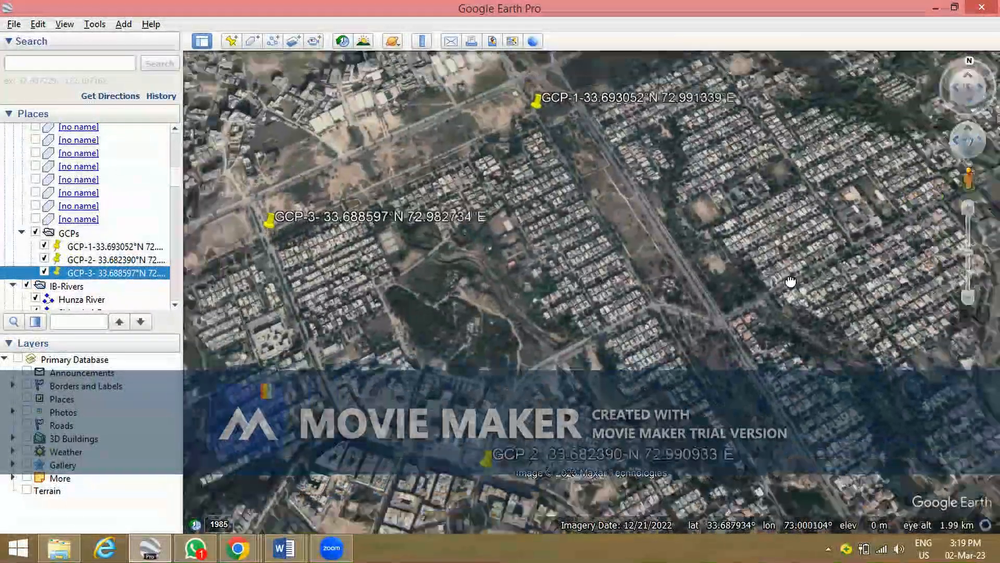
drag(791, 282, 799, 278)
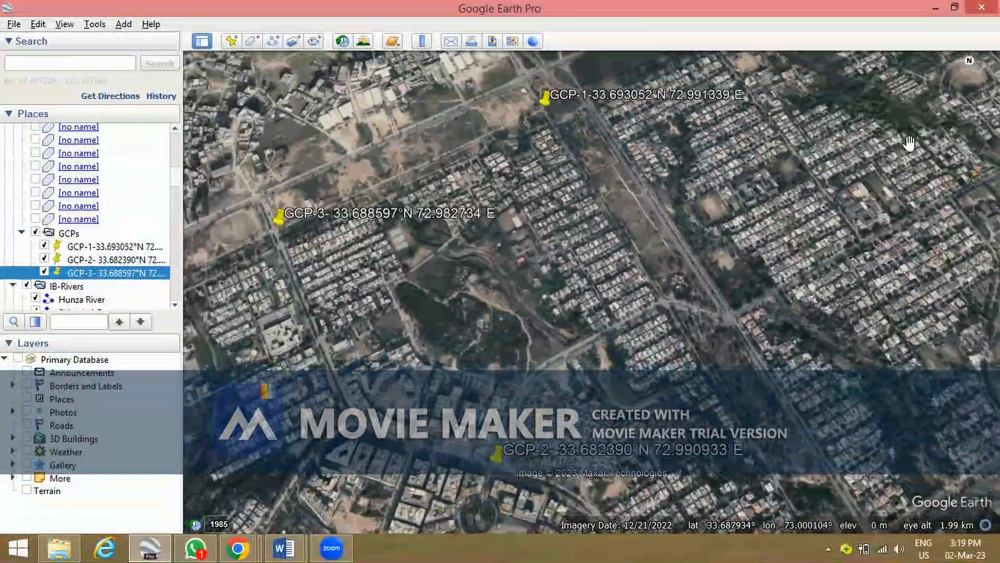
Start saving the GCPs folder to a file and create a directory named Tutorial-1 on the E: drive.
right_click(72, 238)
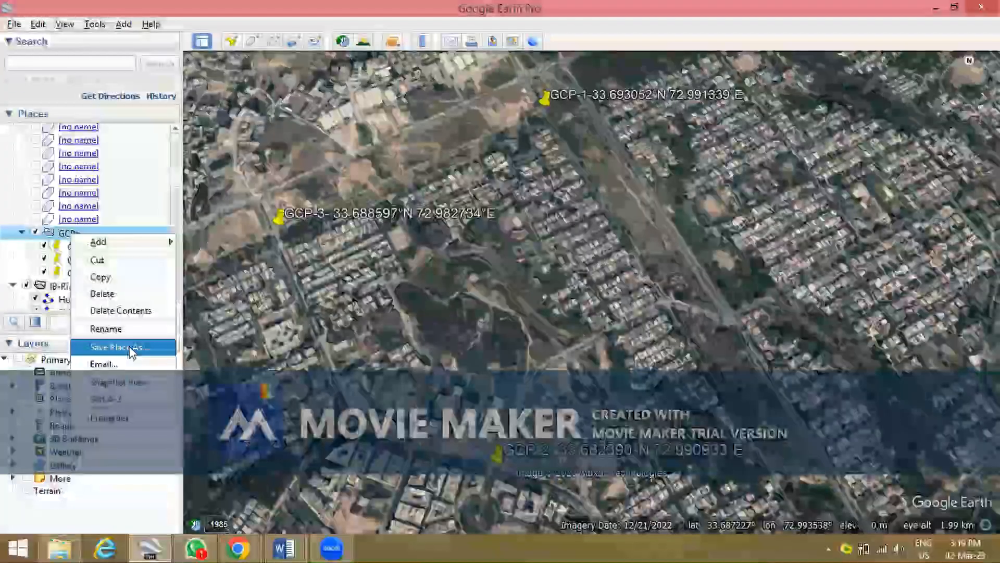
click(128, 347)
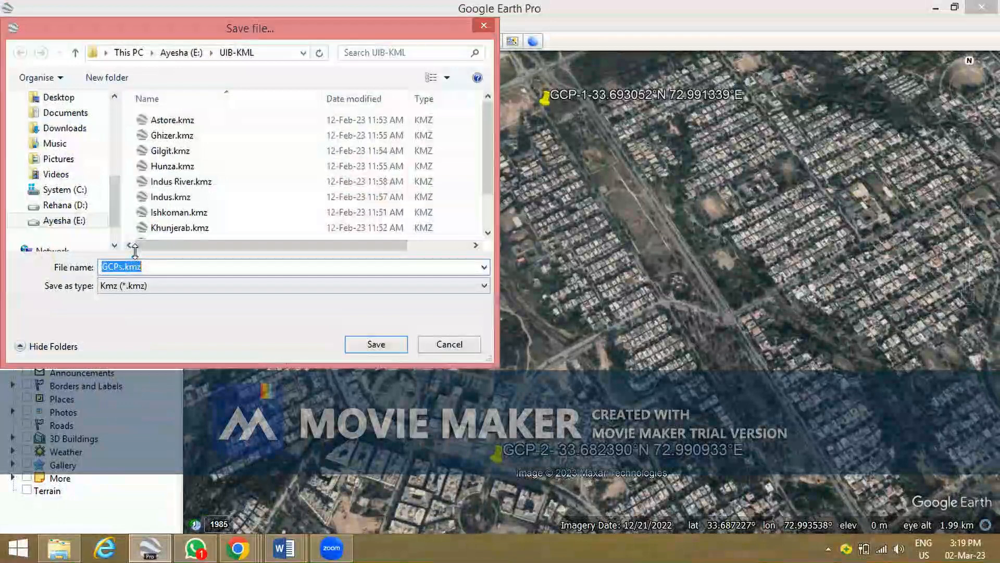
click(79, 220)
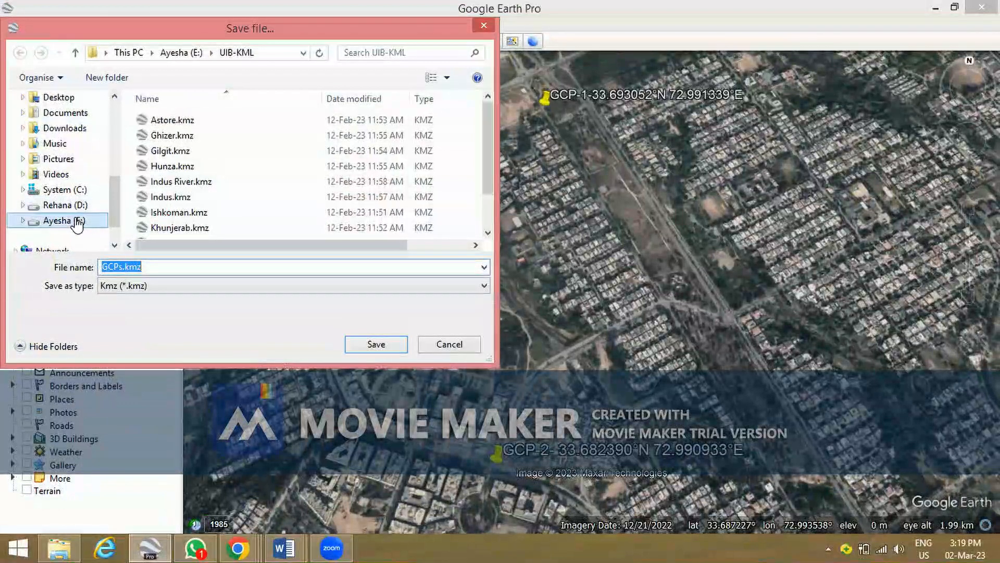
click(110, 80)
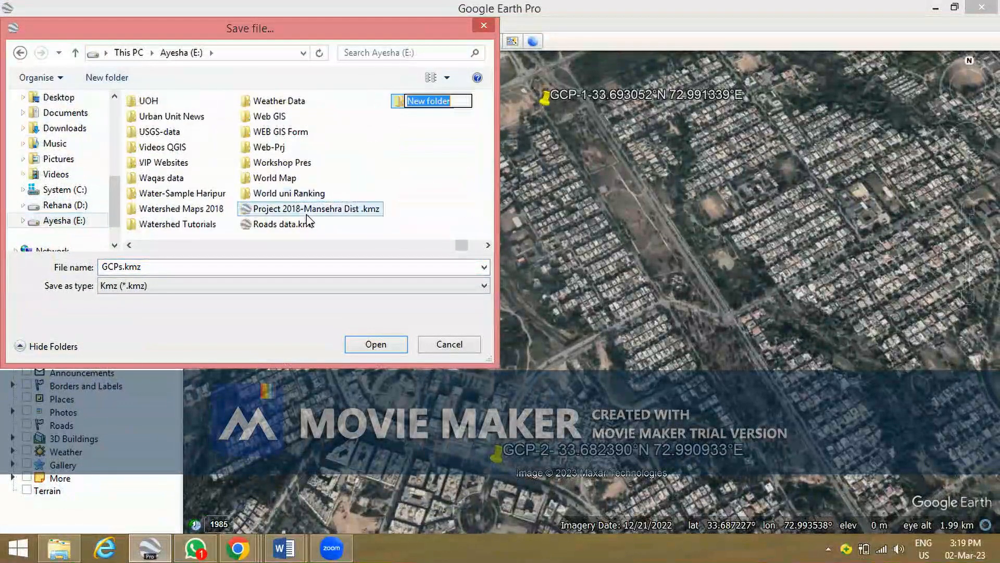
text(Tuto)
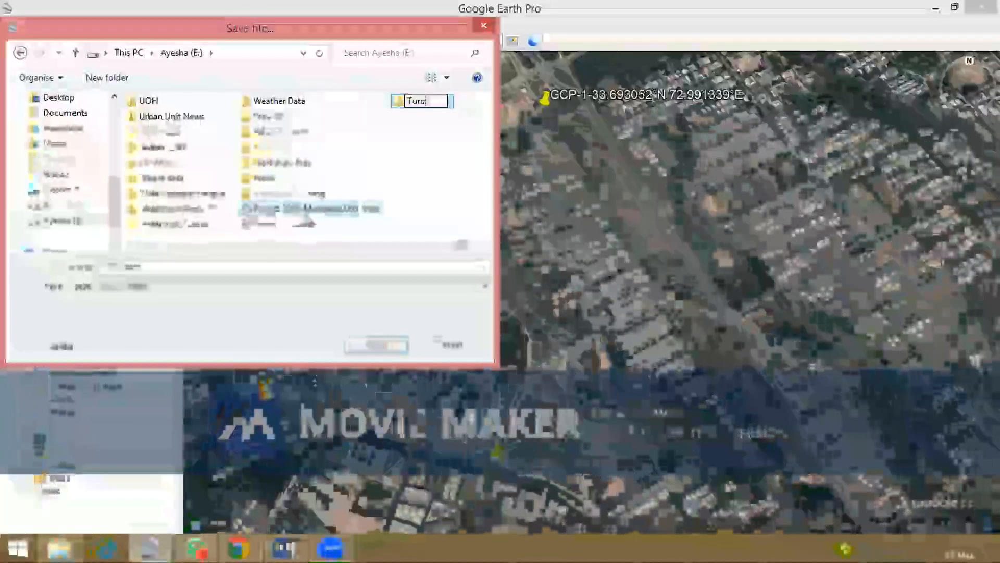
text(rila)
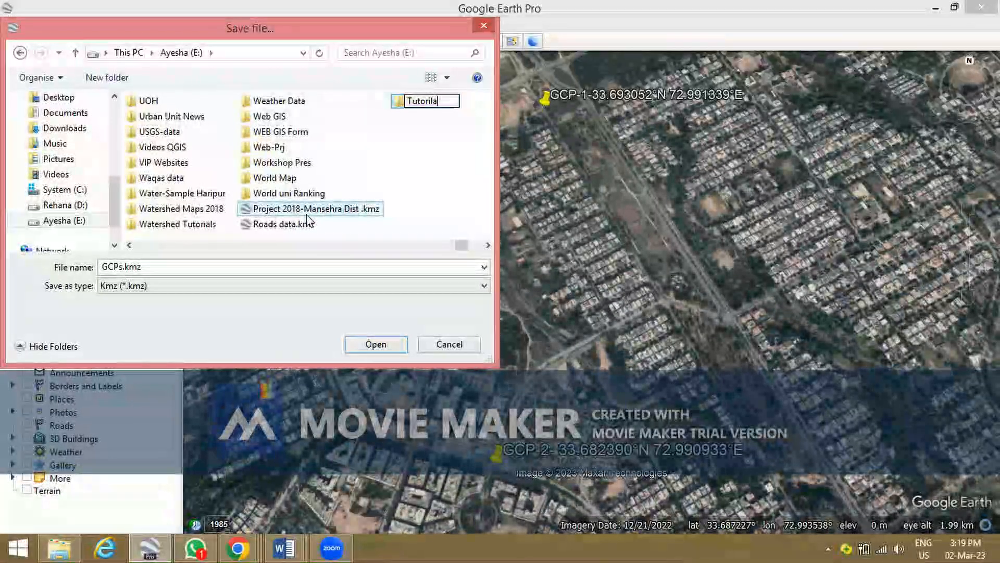
text(s)
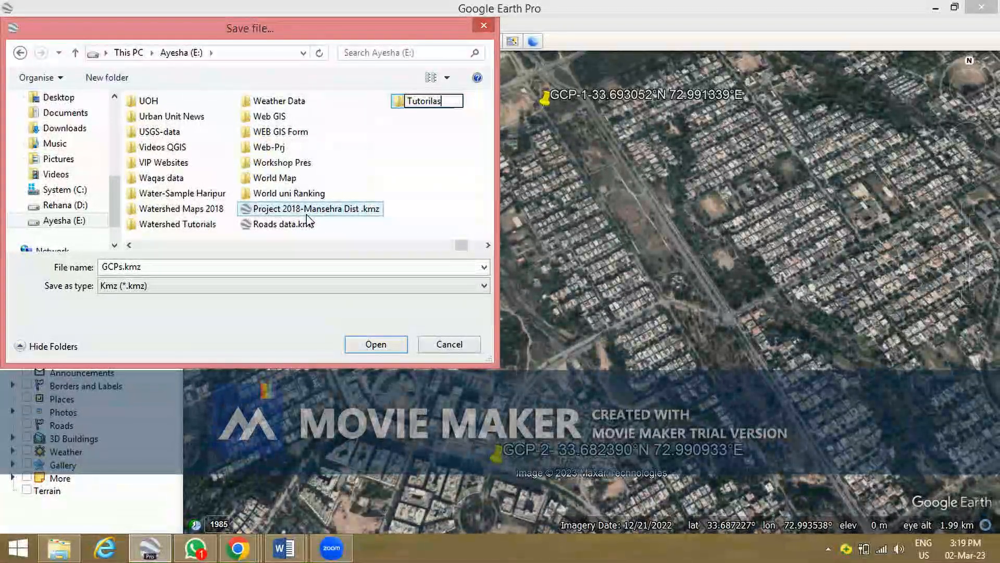
key(BackSpace)
key(BackSpace)
key(BackSpace)
text(al-1)
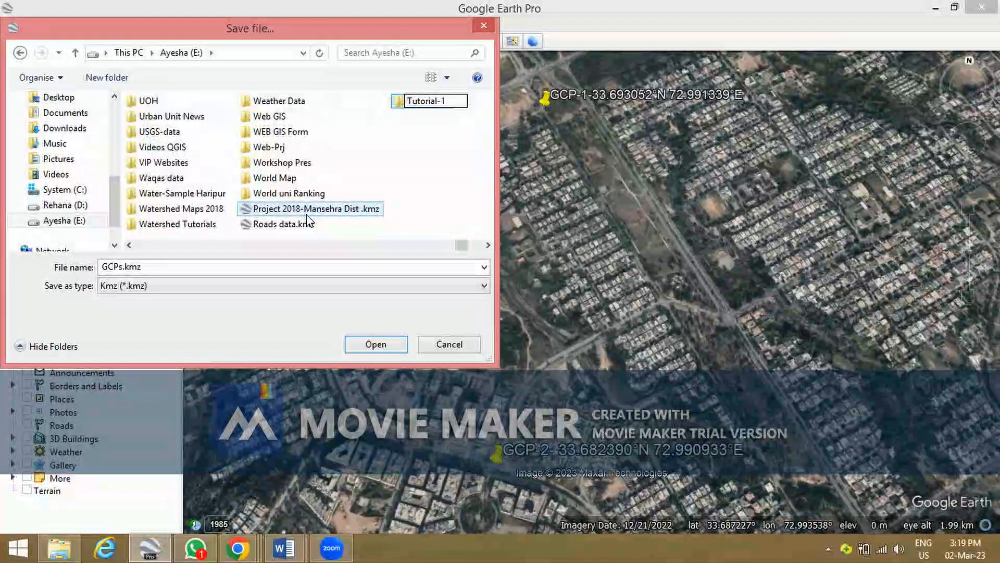
click(422, 143)
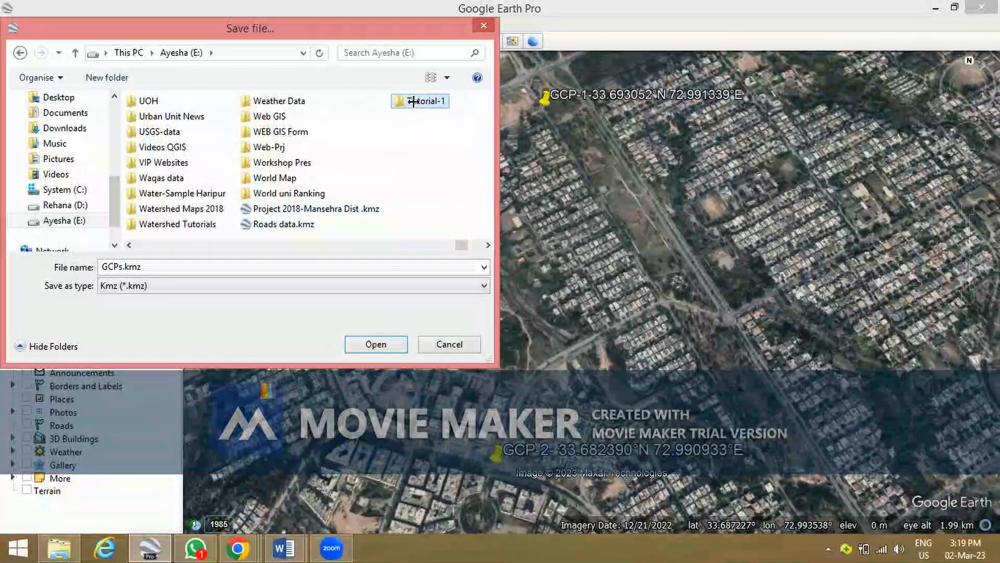
Save the GCPs folder inside the Tutorial-1 directory in Kml format as GCPs.kml.
double_click(414, 105)
click(151, 285)
click(147, 313)
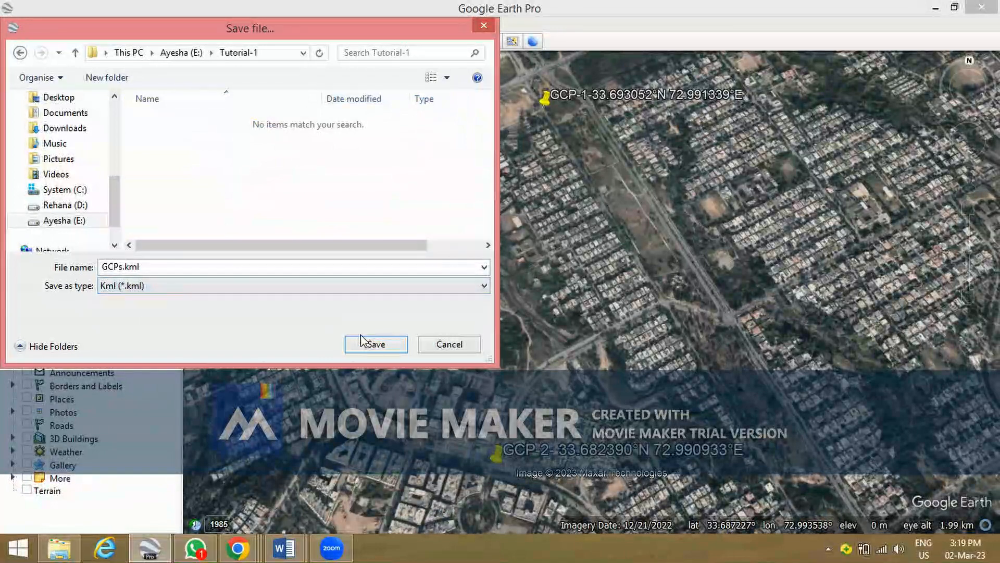
click(375, 344)
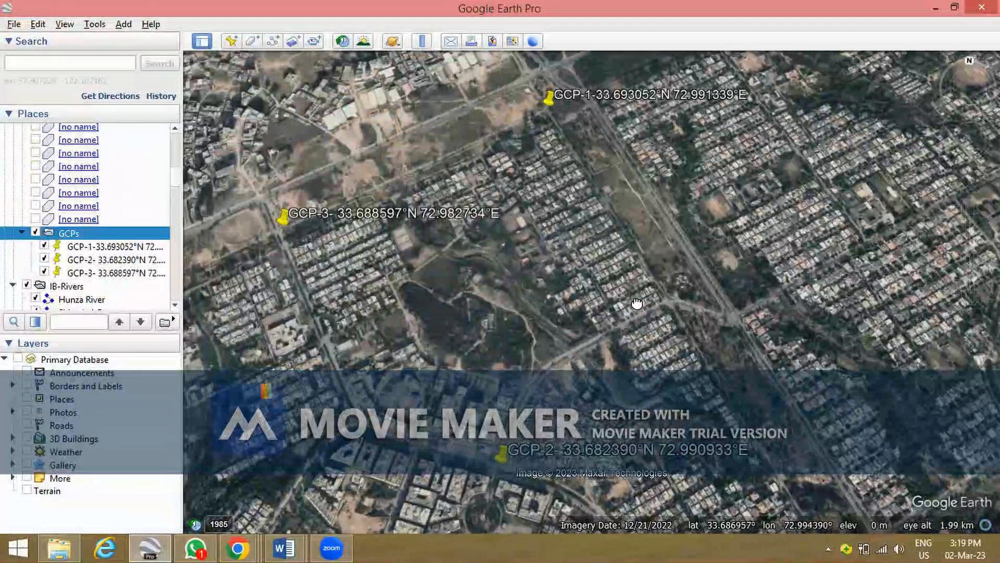
drag(615, 301, 637, 302)
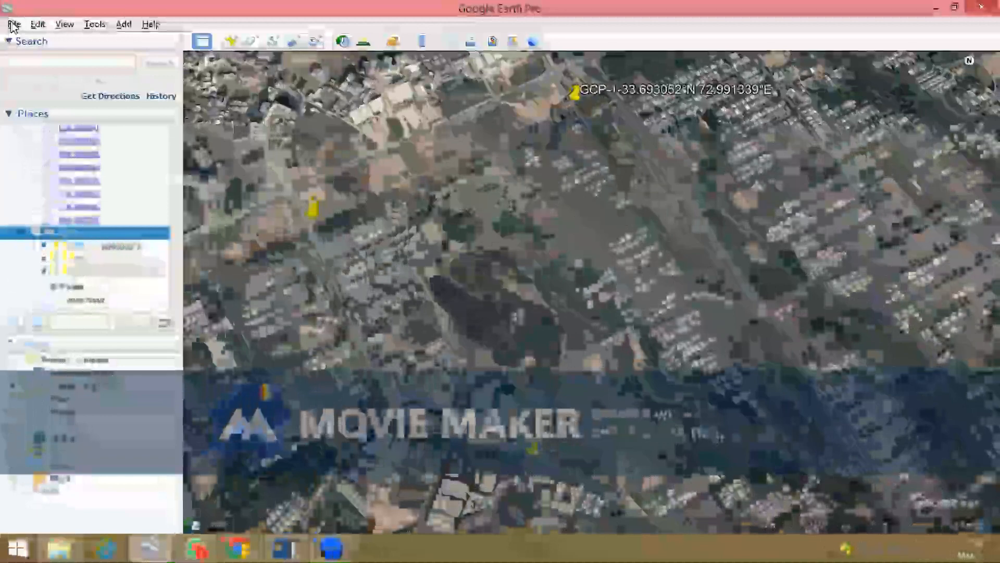
Hide the title, description and legend in the image layout and save the map as a JPEG named SA in Tutorial-1.
click(13, 25)
mouse_move(25, 54)
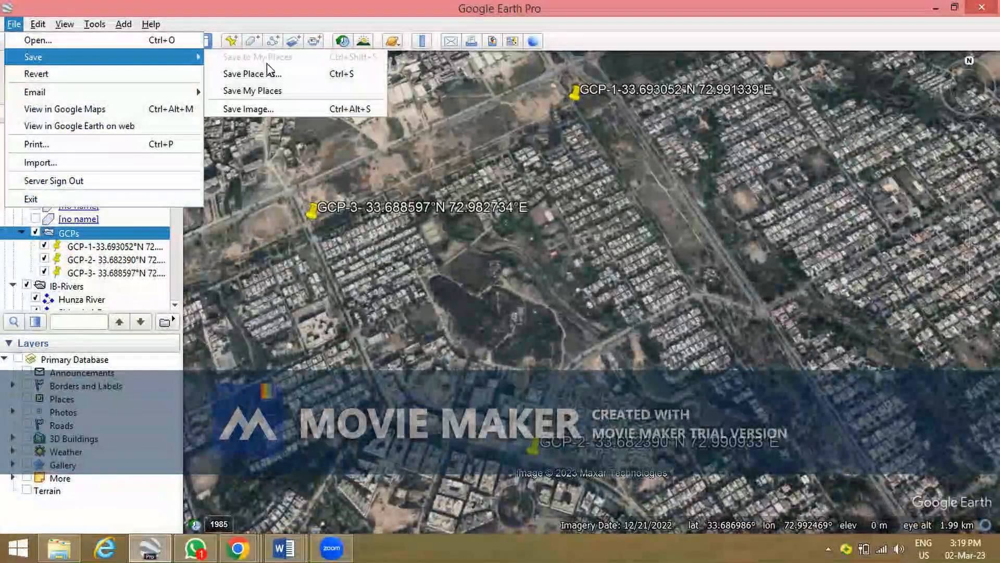
click(263, 111)
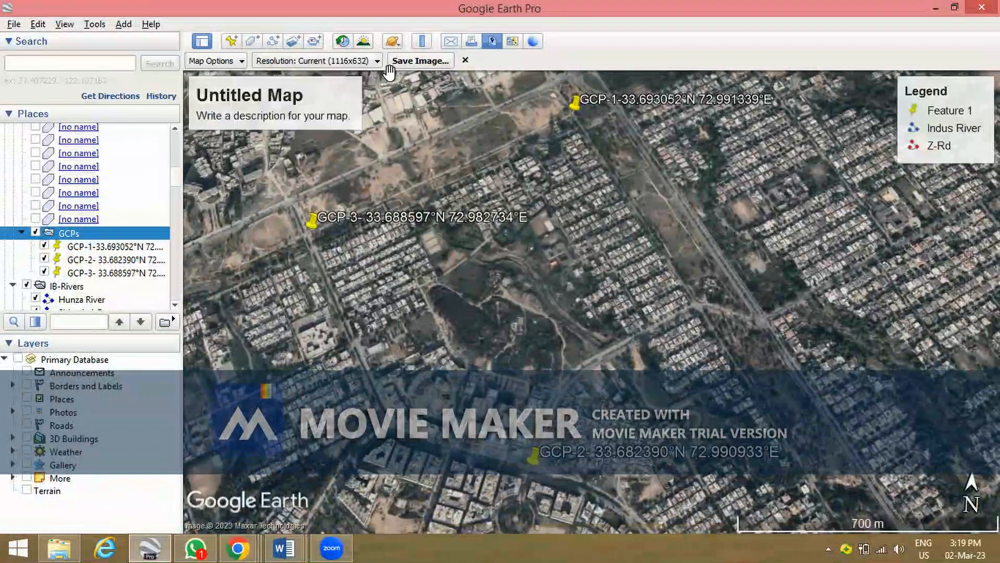
click(225, 61)
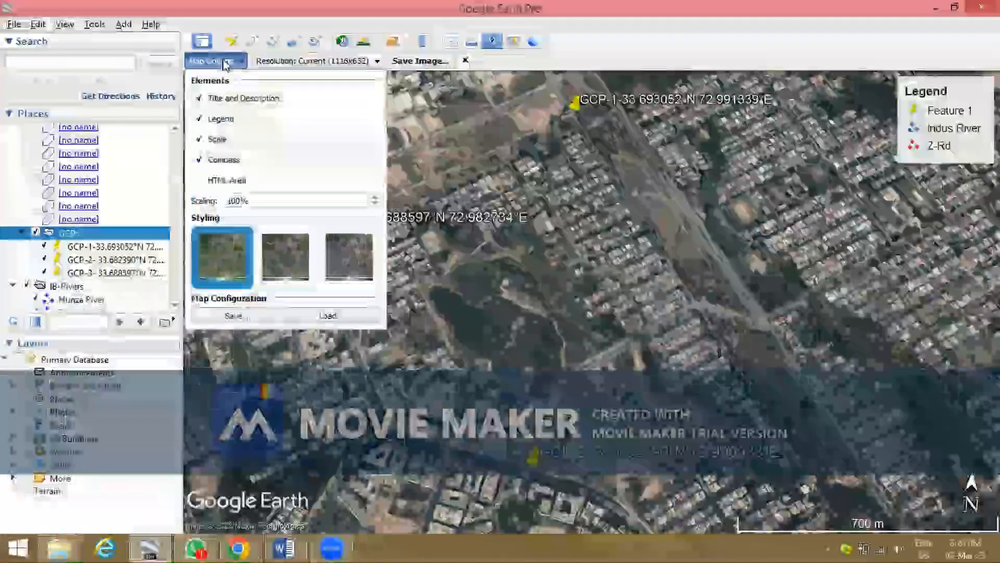
click(200, 122)
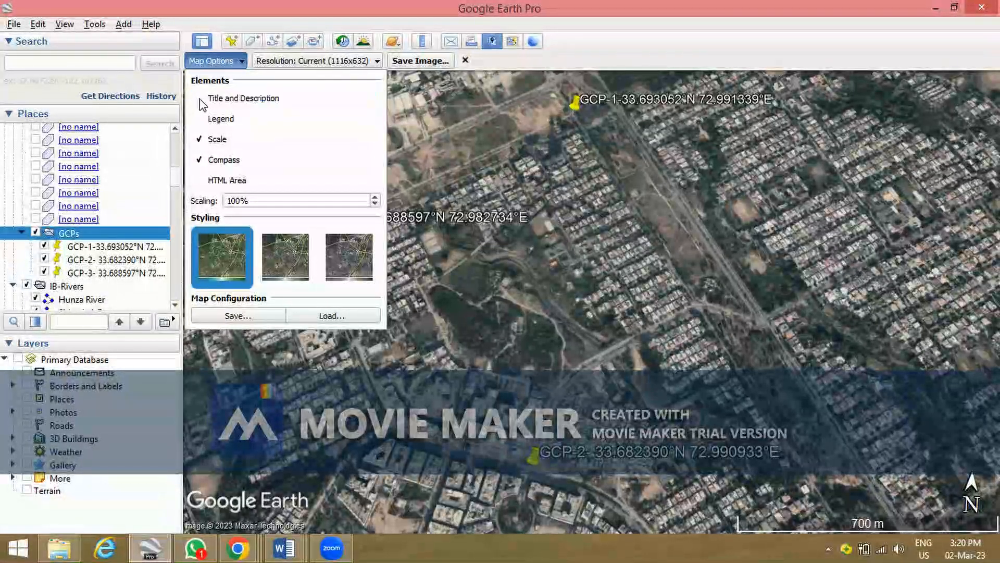
click(502, 67)
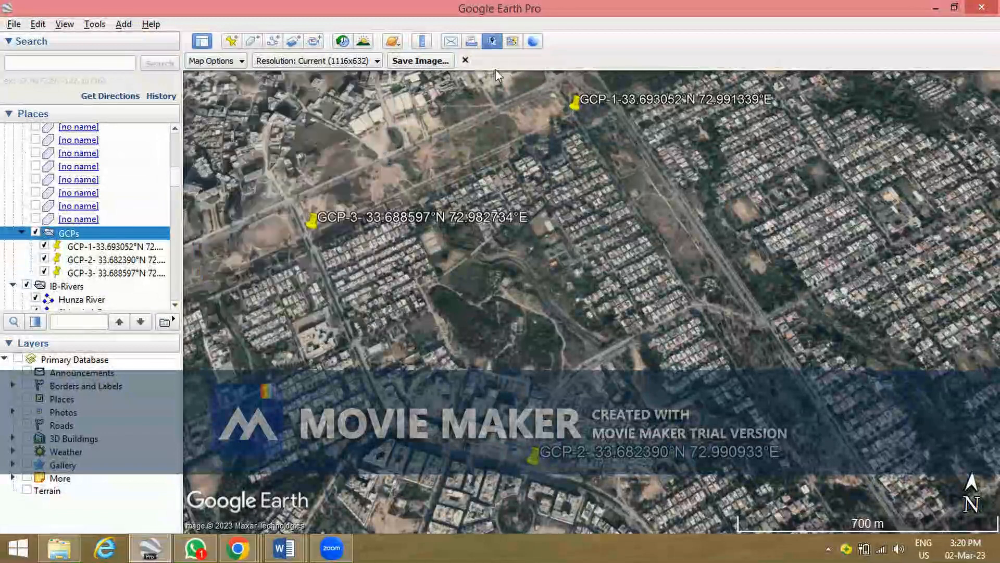
click(414, 61)
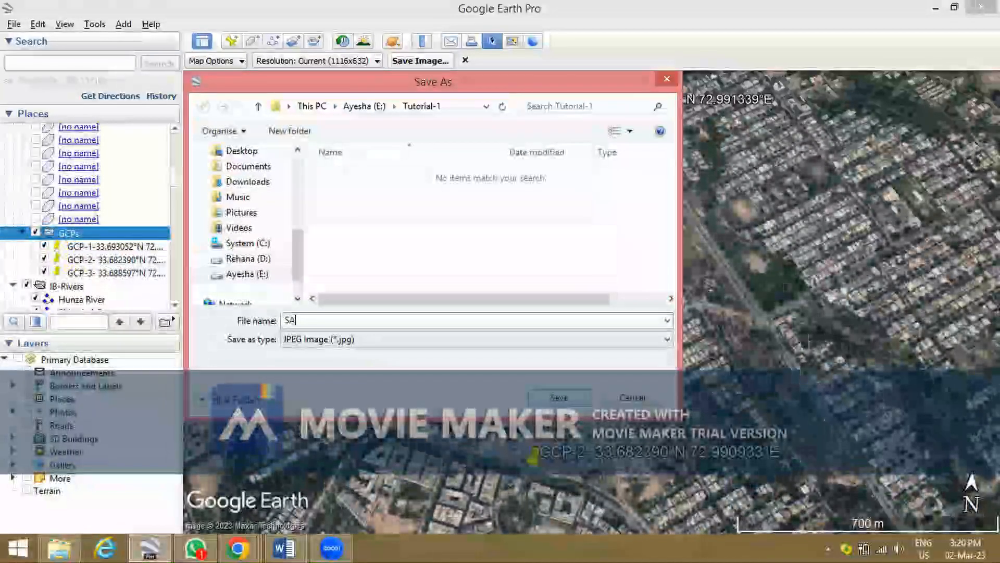
click(570, 400)
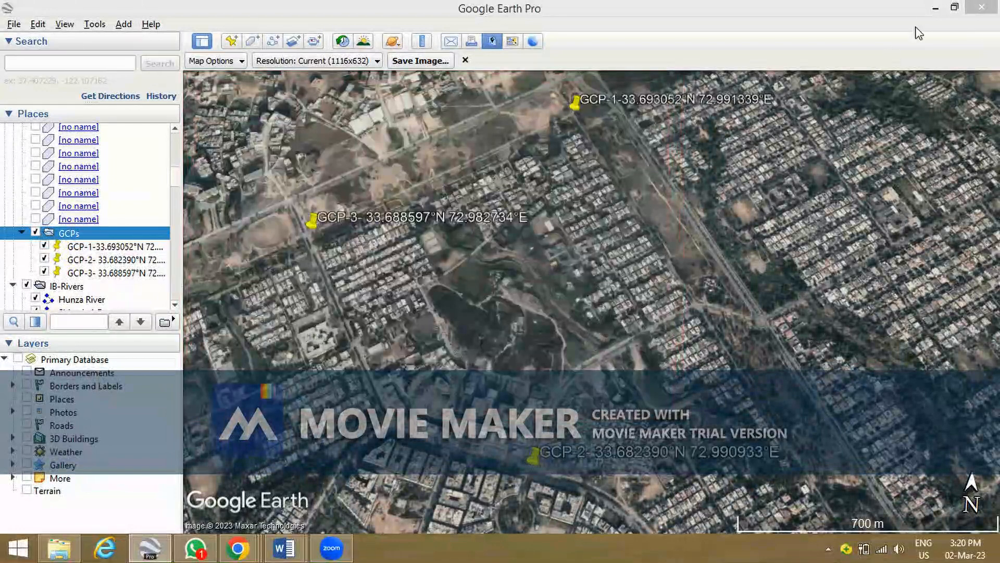
Minimize the open windows, search the installed apps for "Arc" and launch ArcCatalog 10.5.
click(938, 8)
click(935, 8)
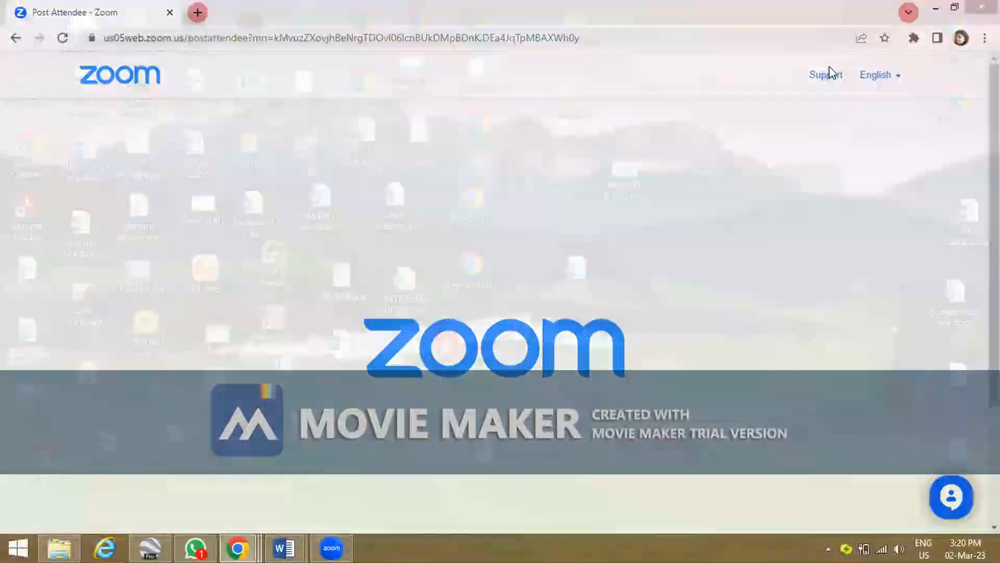
click(15, 546)
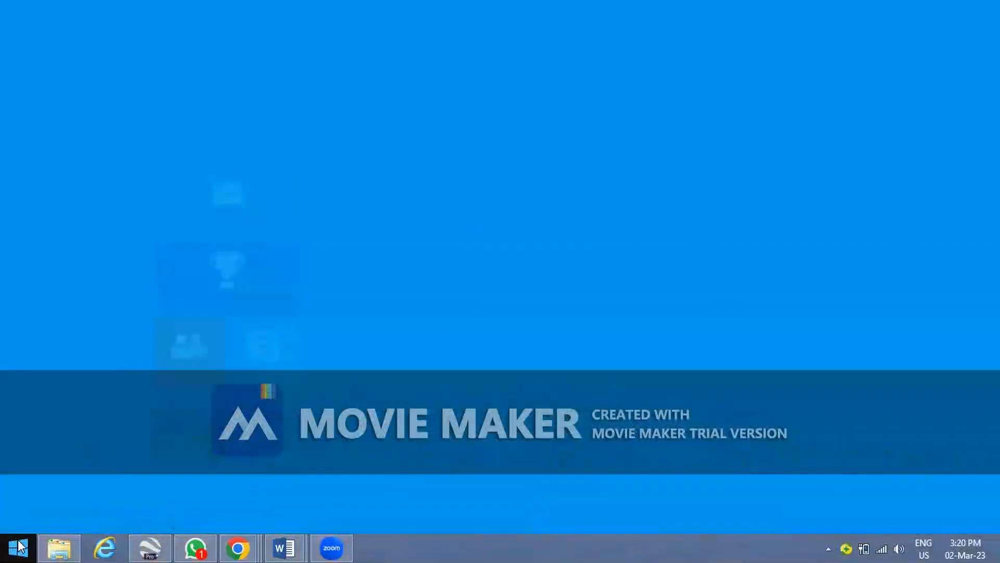
click(98, 524)
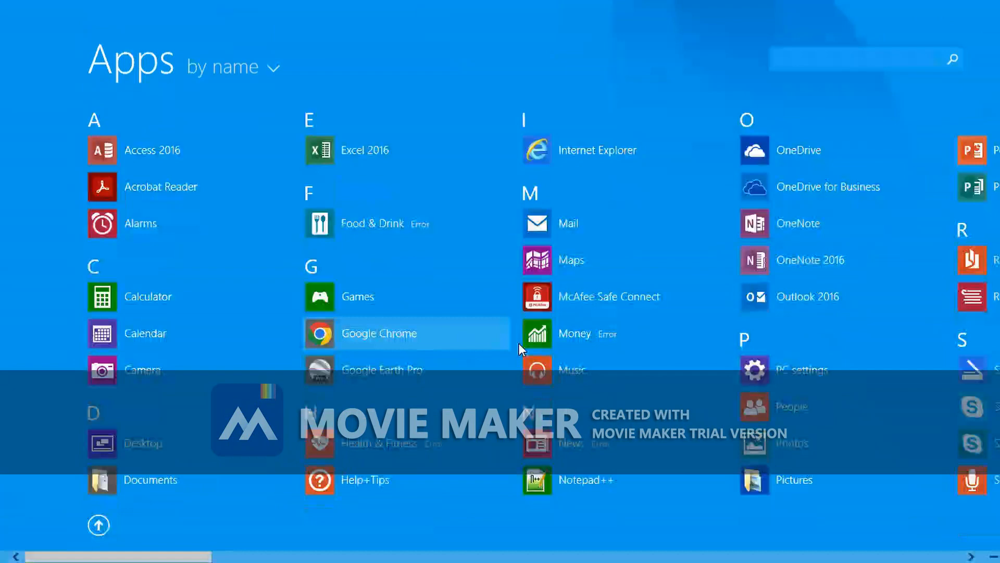
click(787, 55)
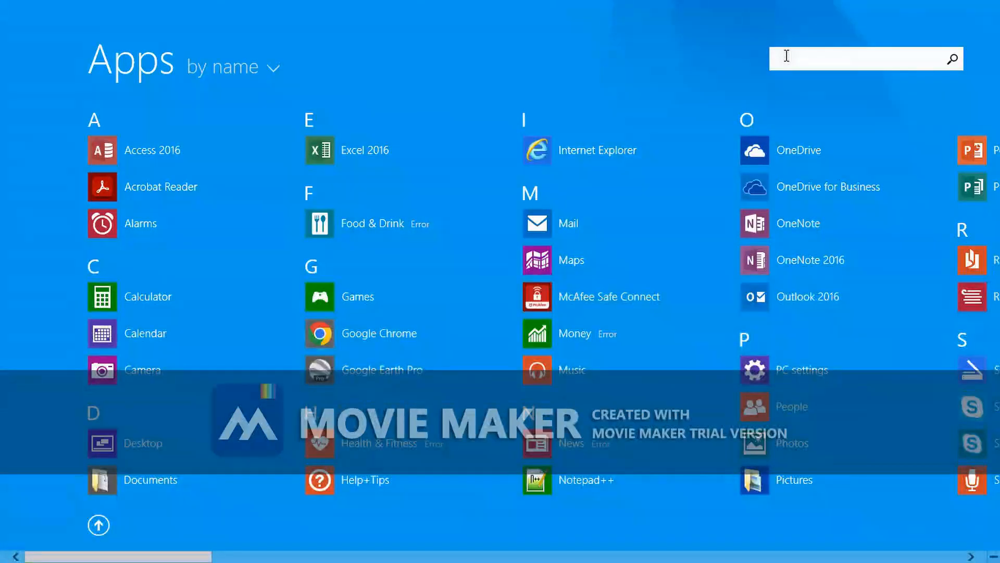
text(Arc)
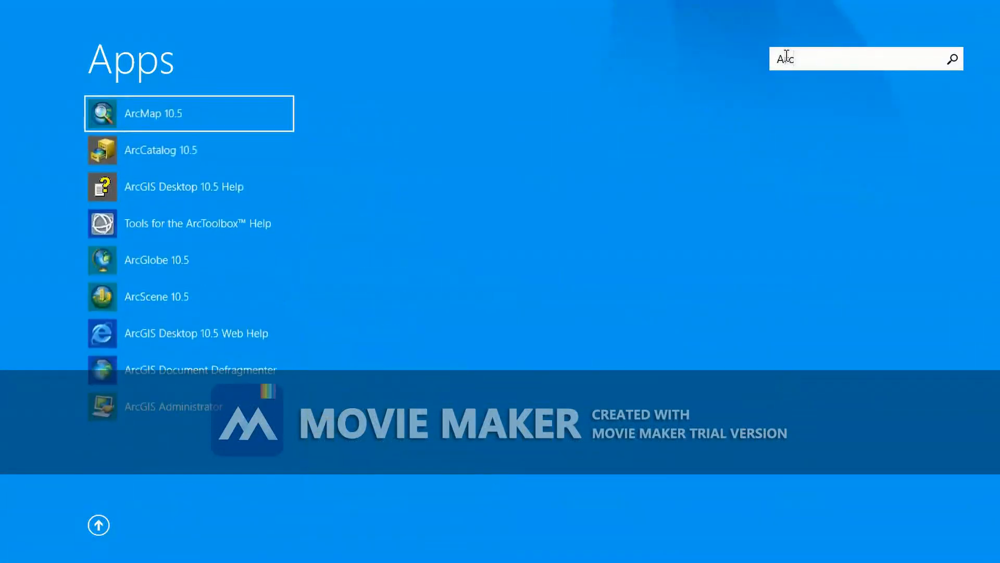
click(152, 151)
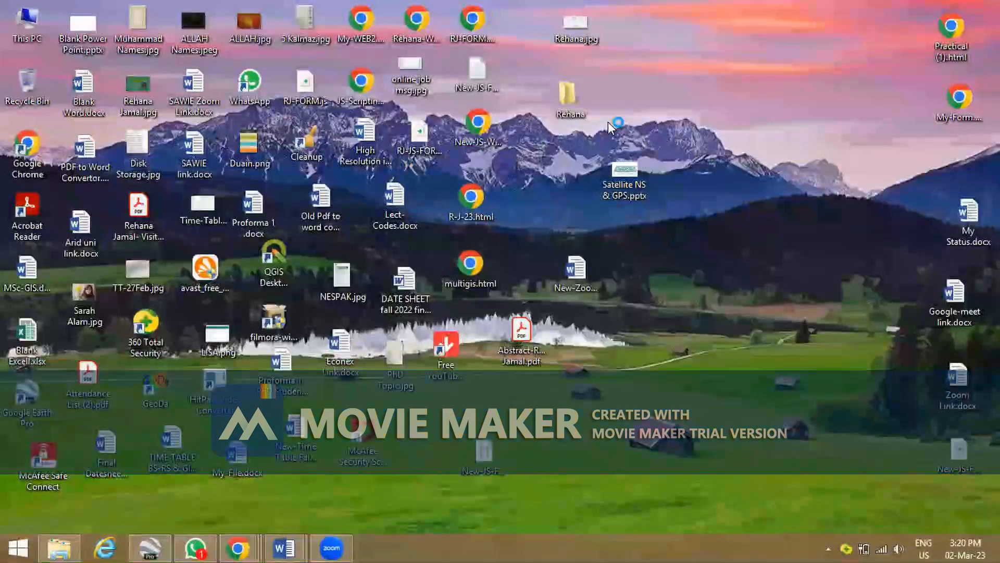
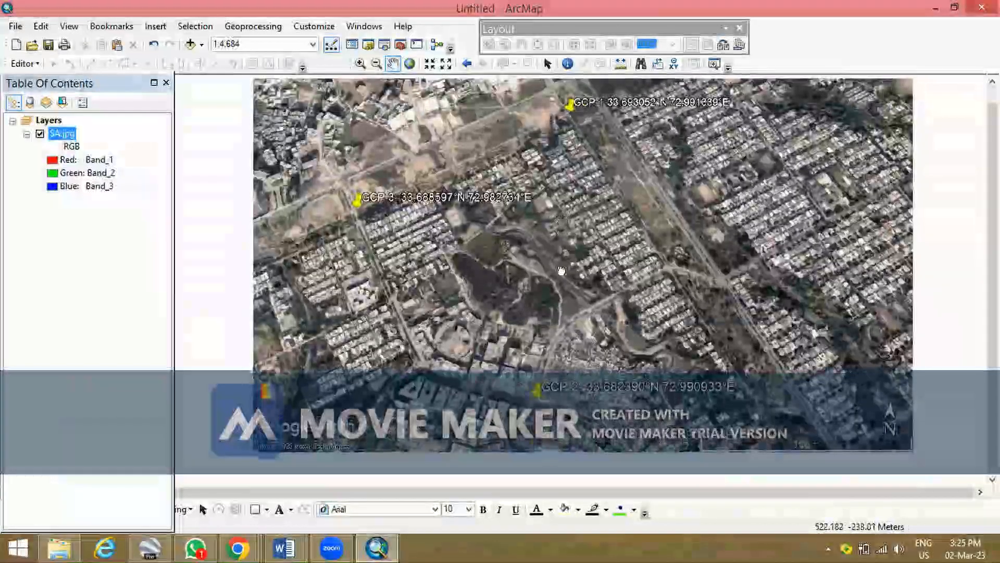
In ArcMap, display the ArcToolbox beside the SA.jpg image and close the floating Layout toolbar.
drag(684, 261, 589, 257)
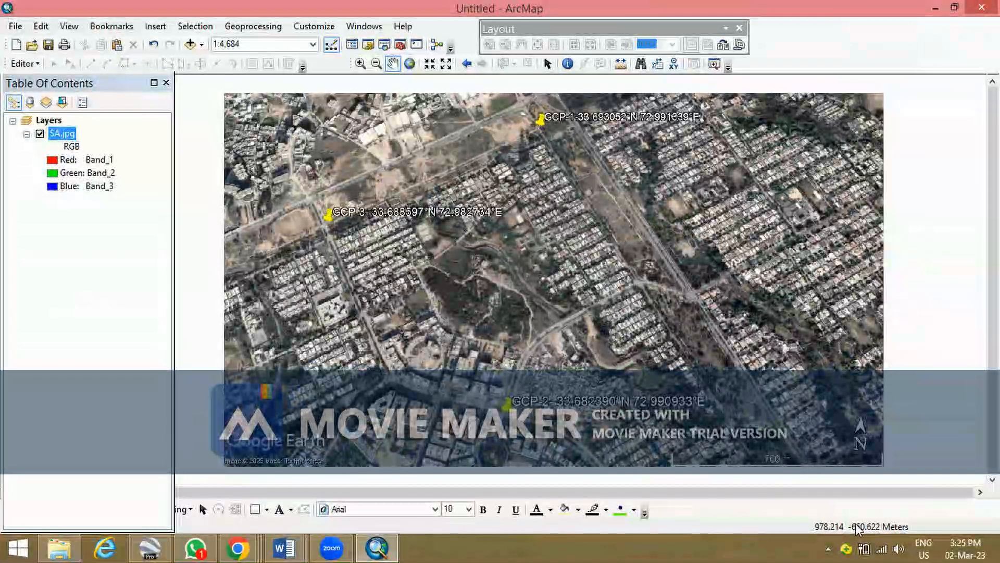
mouse_move(617, 262)
mouse_down()
mouse_move(618, 315)
mouse_move(624, 273)
mouse_up()
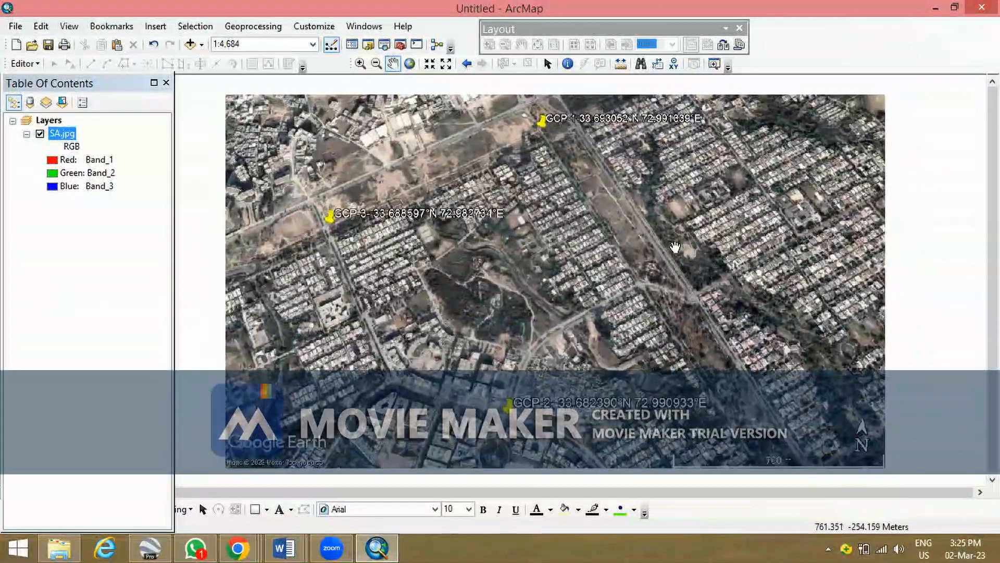
mouse_move(690, 243)
mouse_down()
mouse_move(671, 251)
mouse_move(673, 233)
mouse_move(674, 245)
mouse_up()
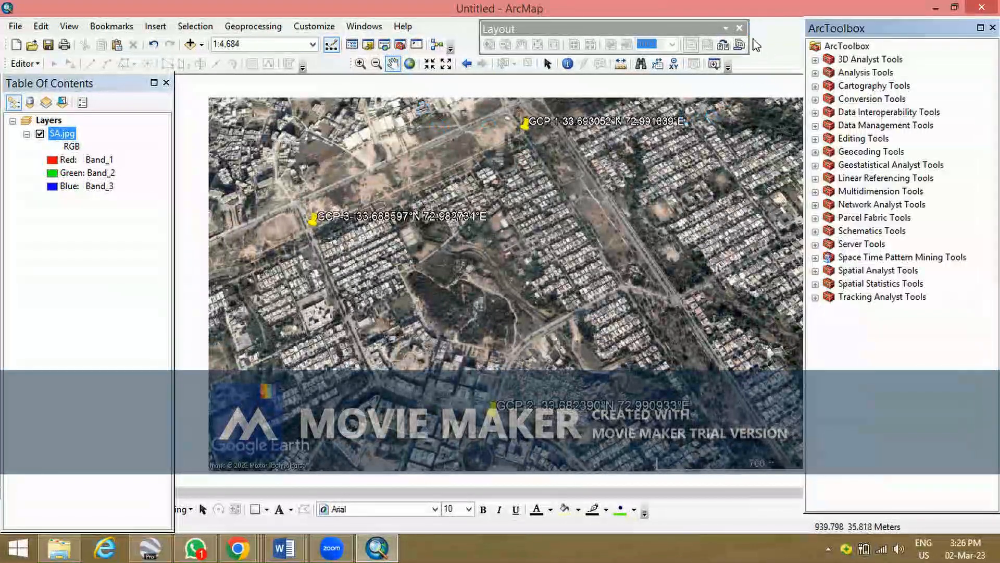
click(739, 28)
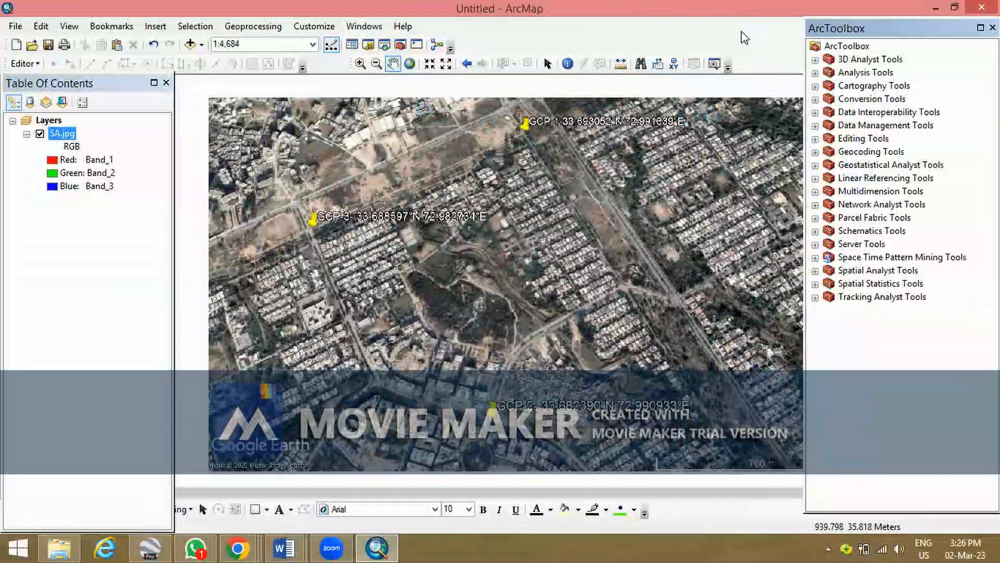
Start saving the map document under a new name and browse to the E: drive.
click(16, 27)
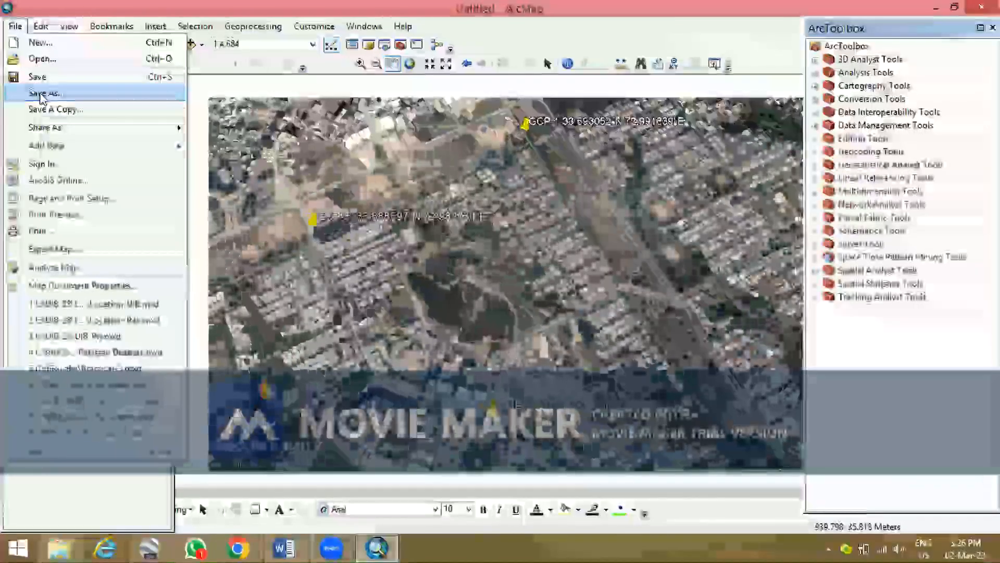
click(42, 93)
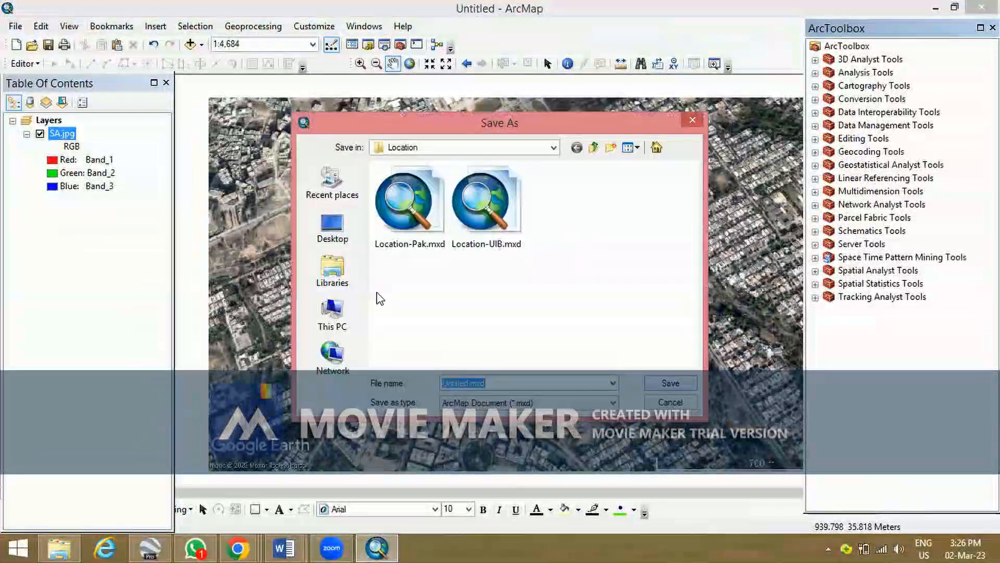
click(340, 320)
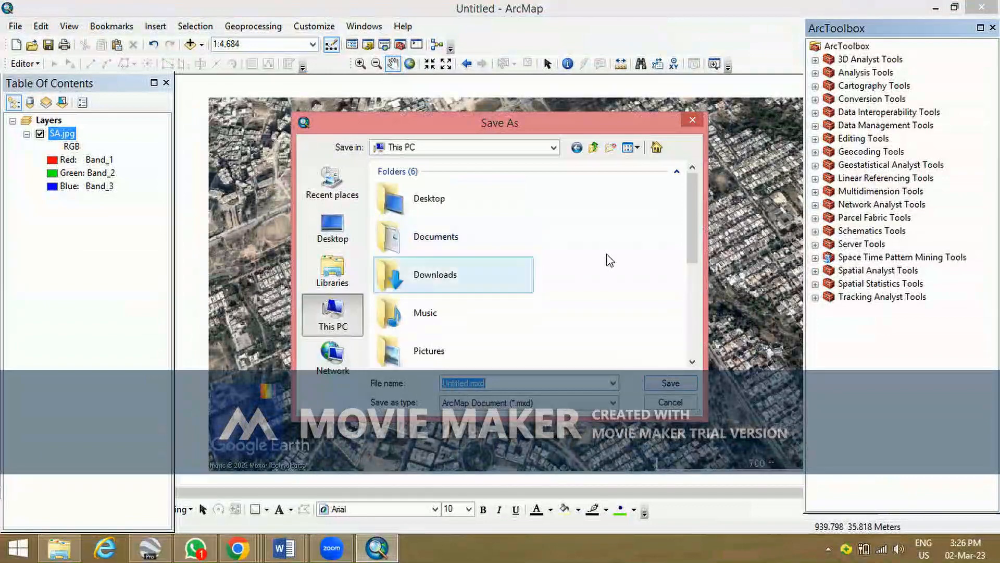
scroll(533, 316, down, 4)
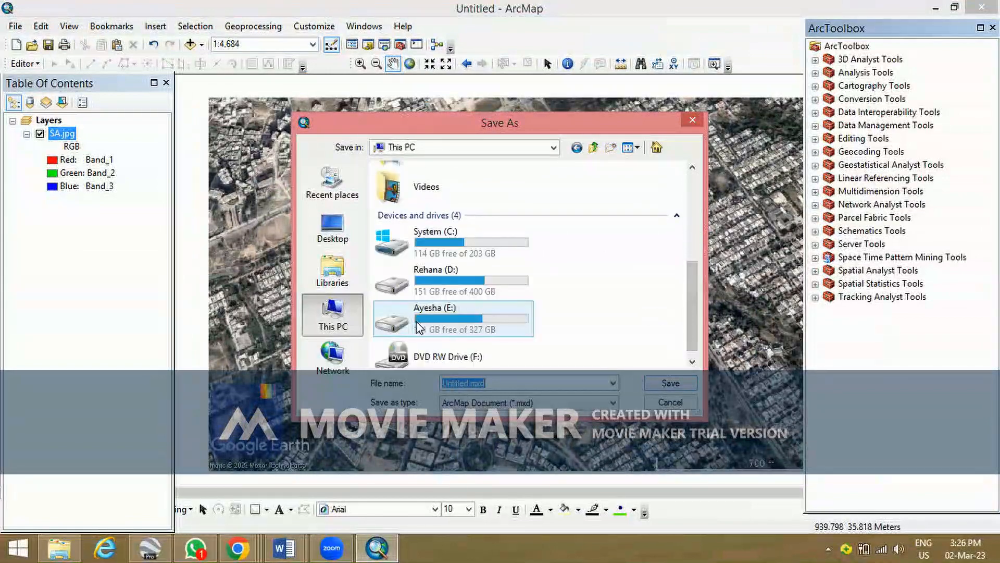
double_click(532, 316)
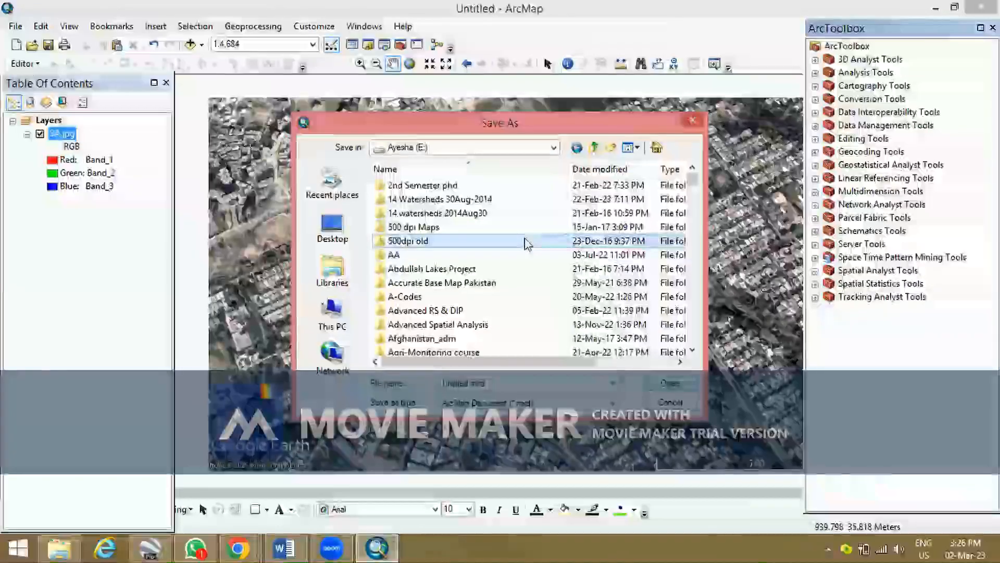
Locate the Tutorial-1 folder on the drive and save the map document there as Lab-1.mxd.
key(t)
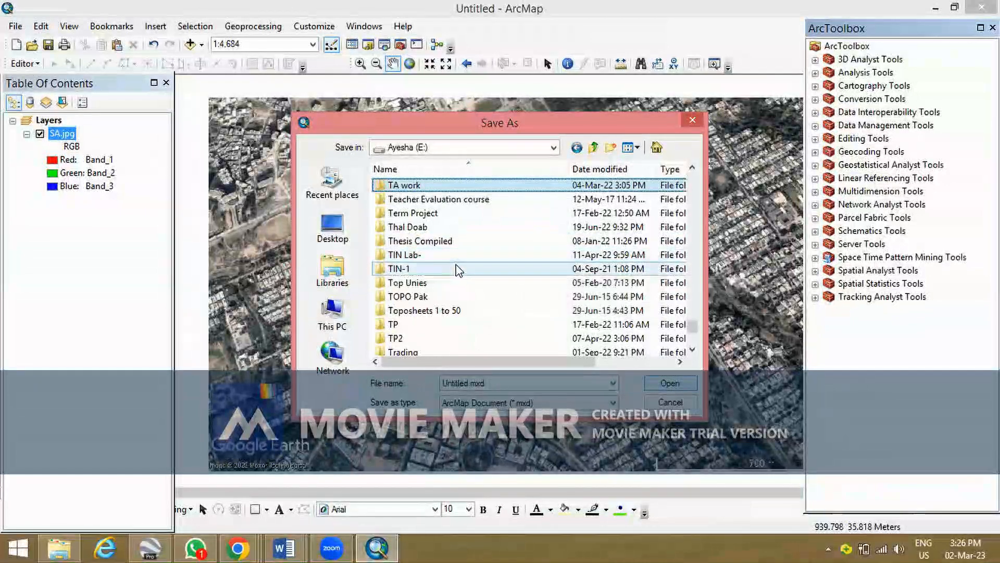
key(Down)
key(Down)
key(Down)
key(Down)
key(Down)
key(Down)
key(Down)
key(Down)
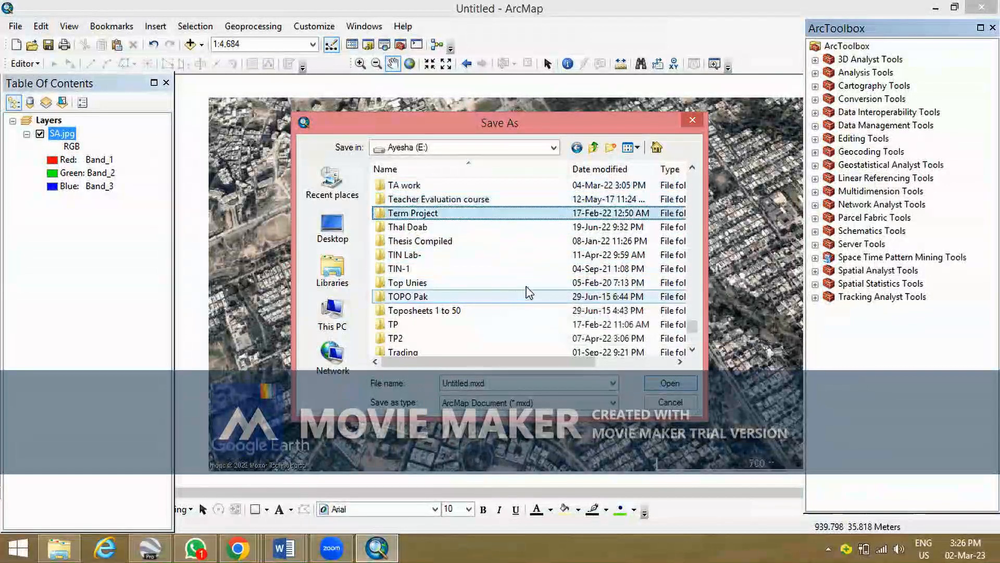
key(Down)
key(Down)
key(Down)
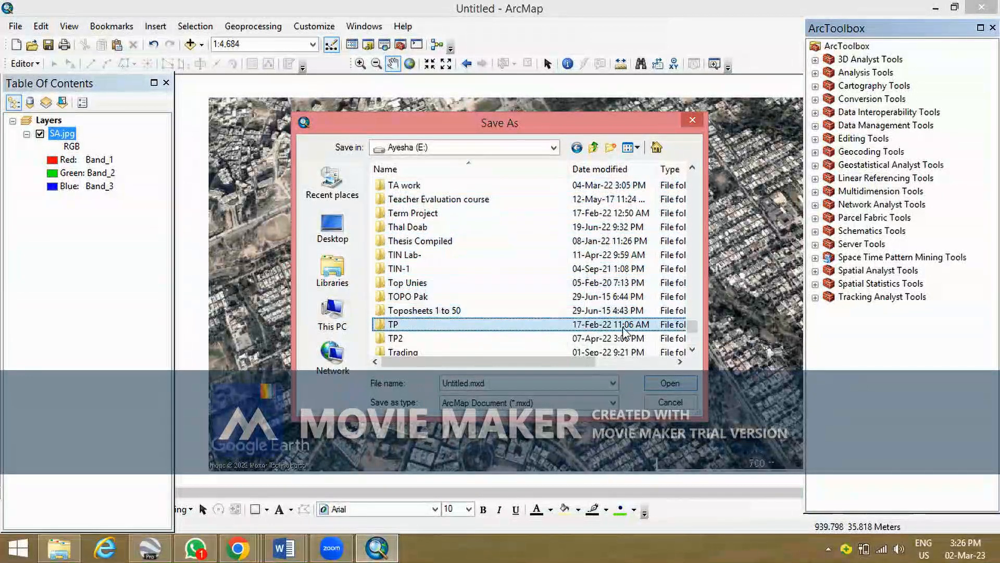
click(693, 350)
click(693, 350)
click(692, 350)
click(692, 350)
click(693, 351)
click(692, 350)
click(693, 351)
click(415, 311)
double_click(415, 311)
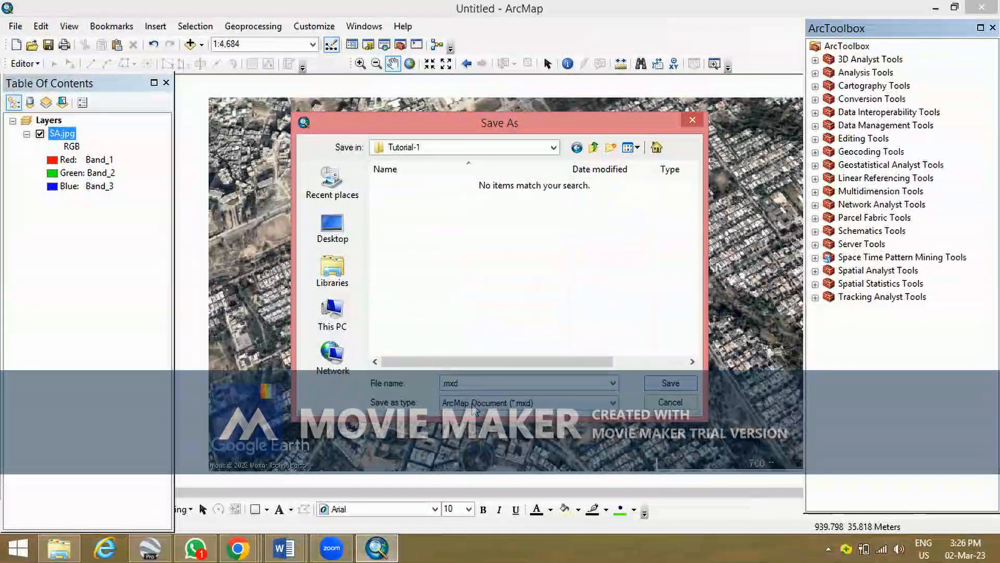
text(Lab-1)
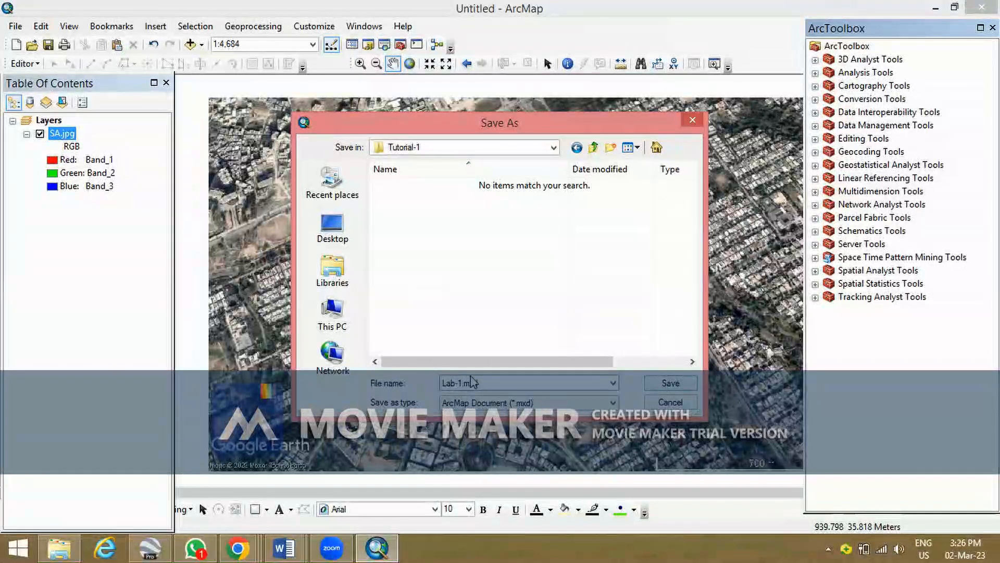
click(653, 383)
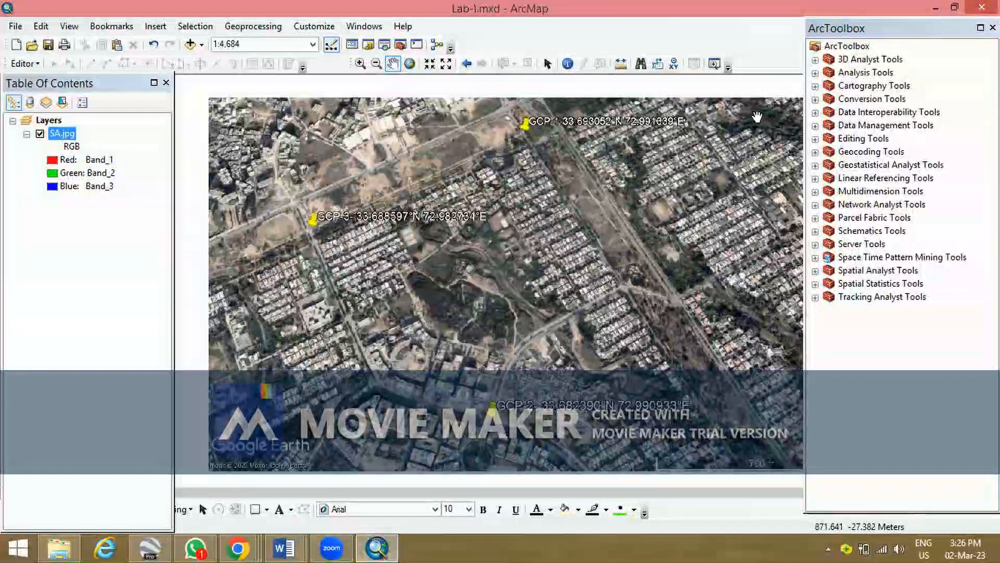
Open the KML To Layer tool from the From KML conversion toolset.
double_click(832, 101)
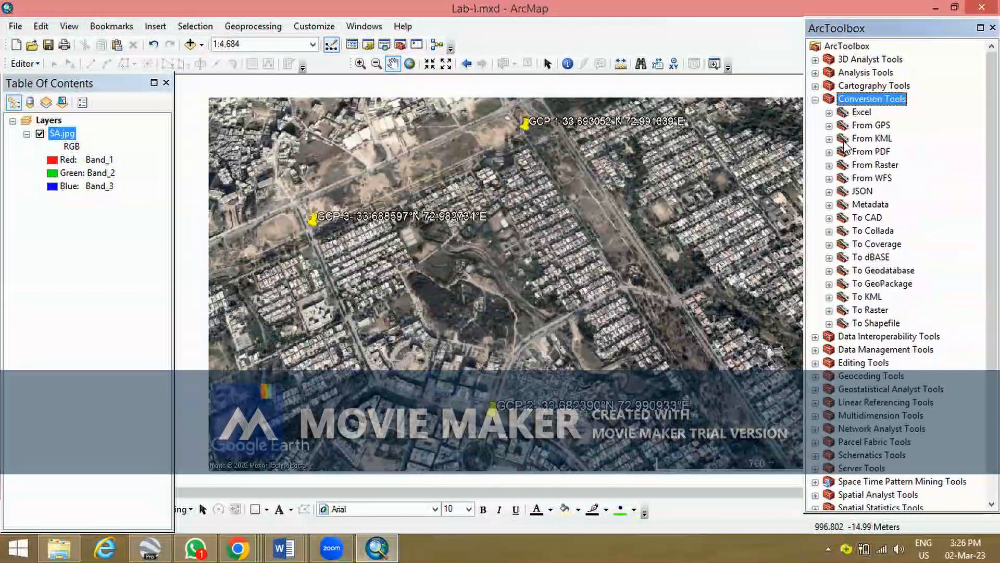
double_click(848, 140)
double_click(856, 152)
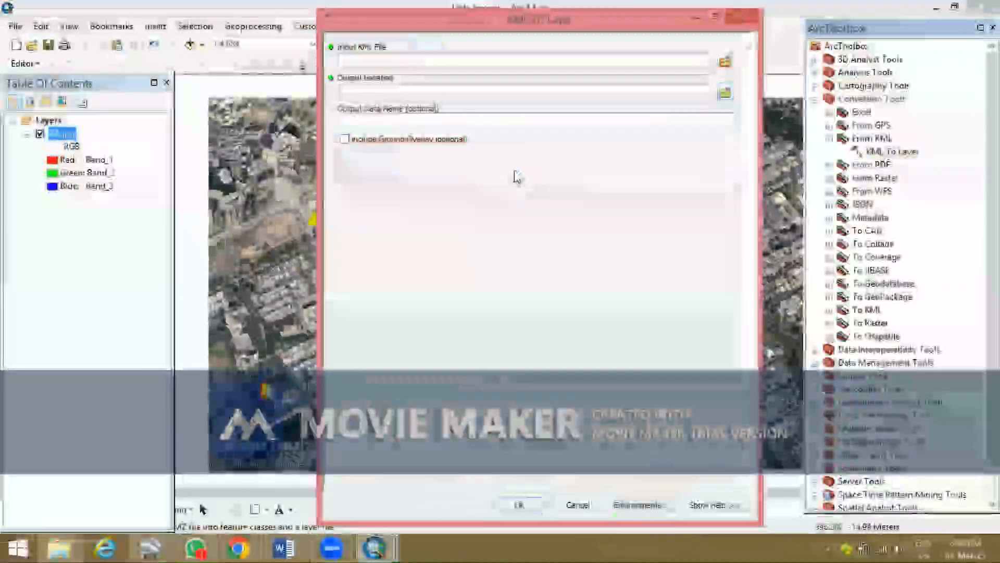
Set GCPs.kml from the Tutorial-1 folder as the input KML file for the KML To Layer conversion.
click(725, 63)
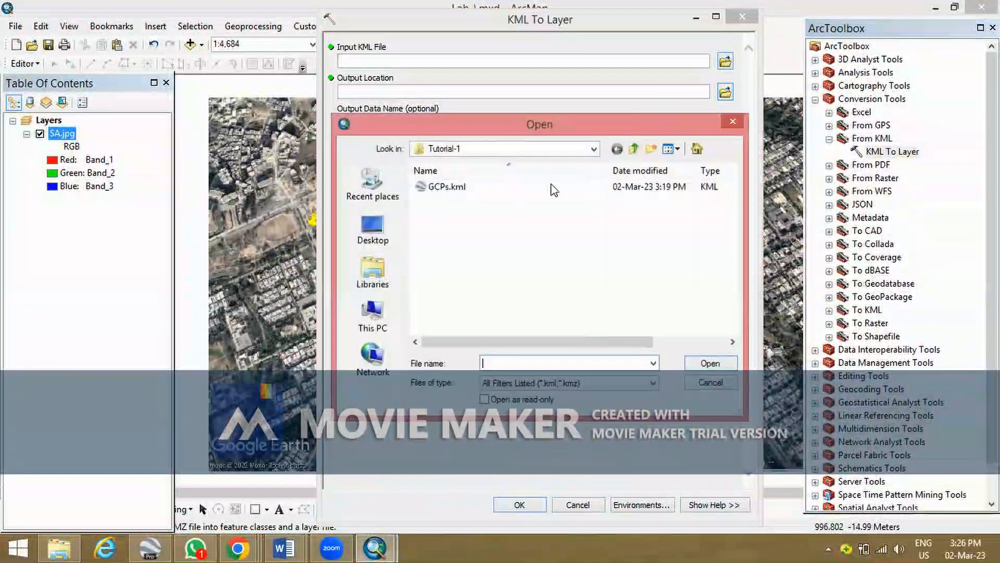
click(453, 189)
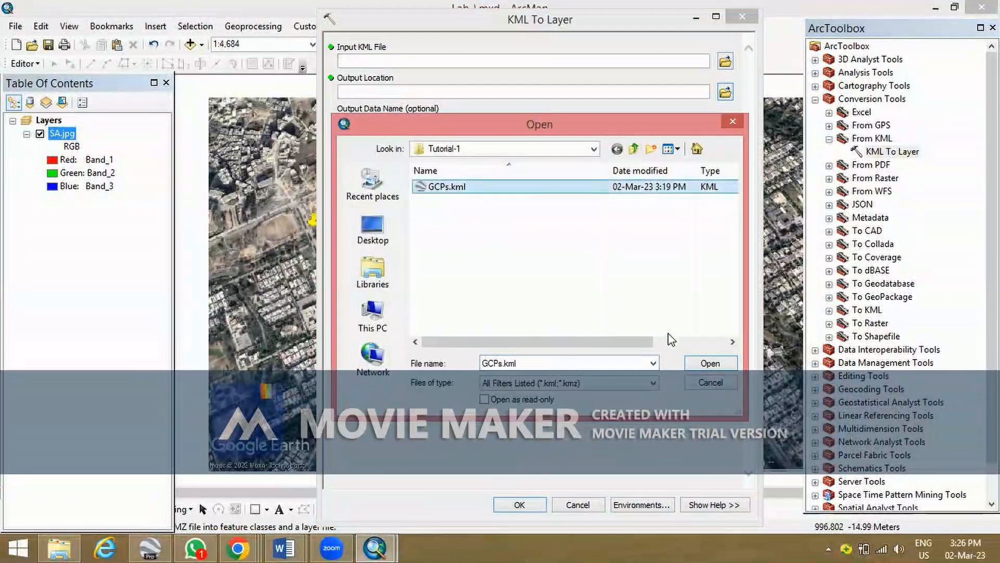
click(699, 365)
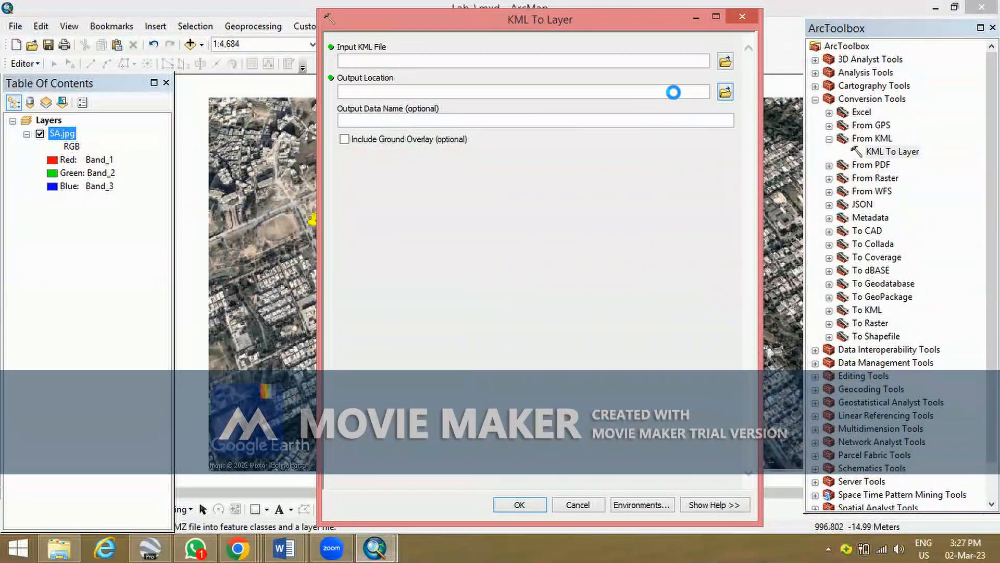
Set the conversion's output location to E:\Tutorial-1 and run the KML To Layer tool.
click(725, 93)
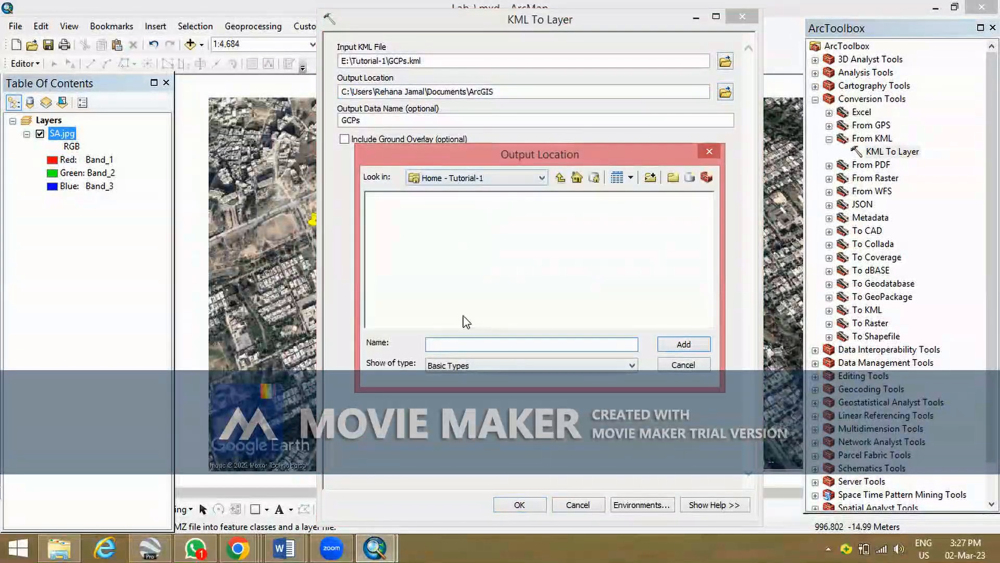
click(560, 178)
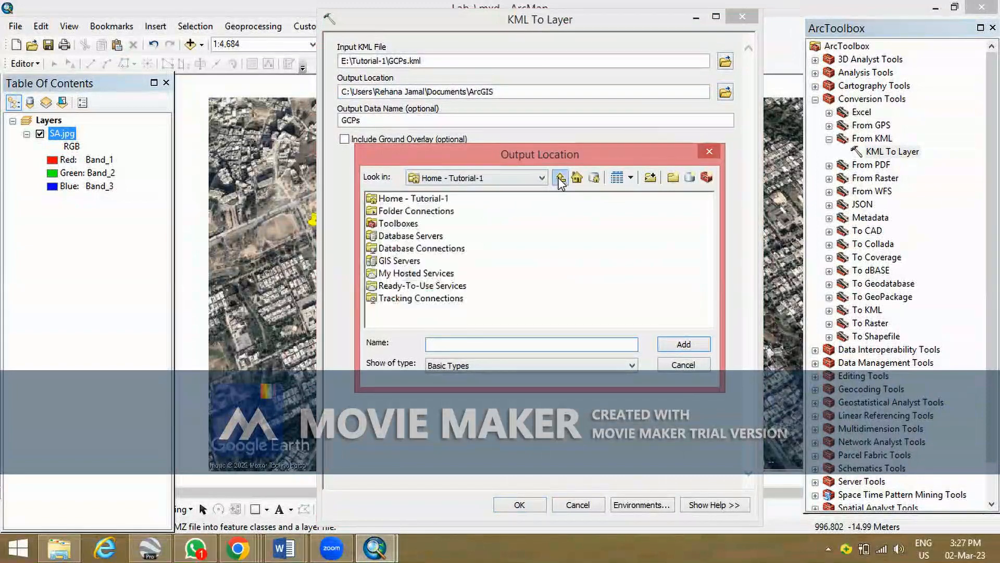
click(413, 199)
click(684, 344)
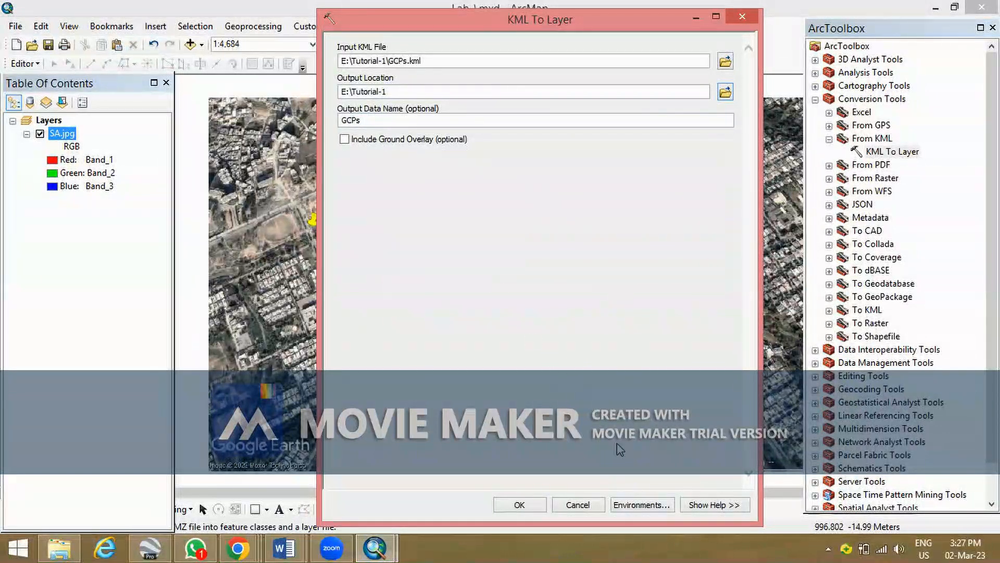
key(Return)
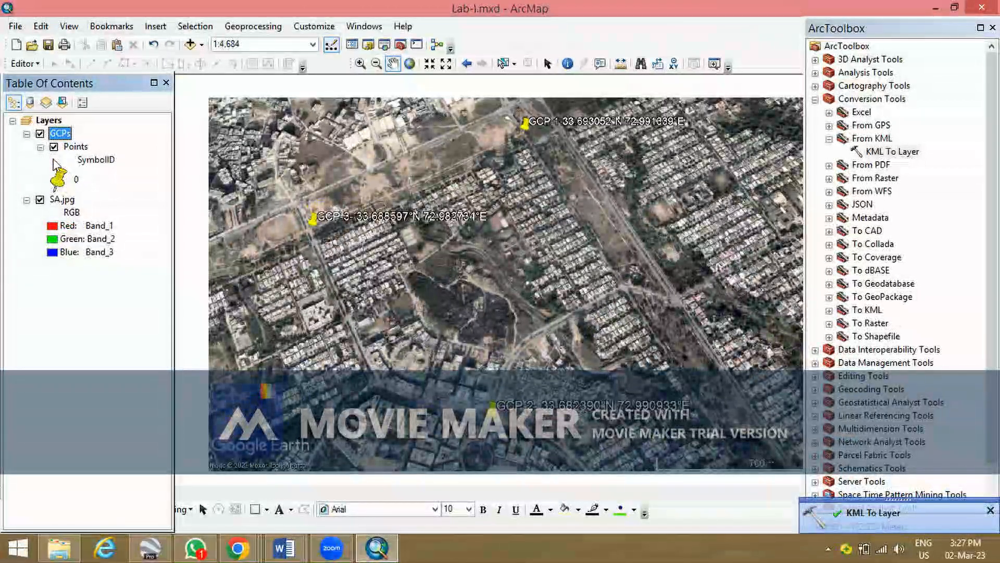
Change the symbol of the GCPs Points layer from the yellow pushpin to the green Circle 2.
click(58, 177)
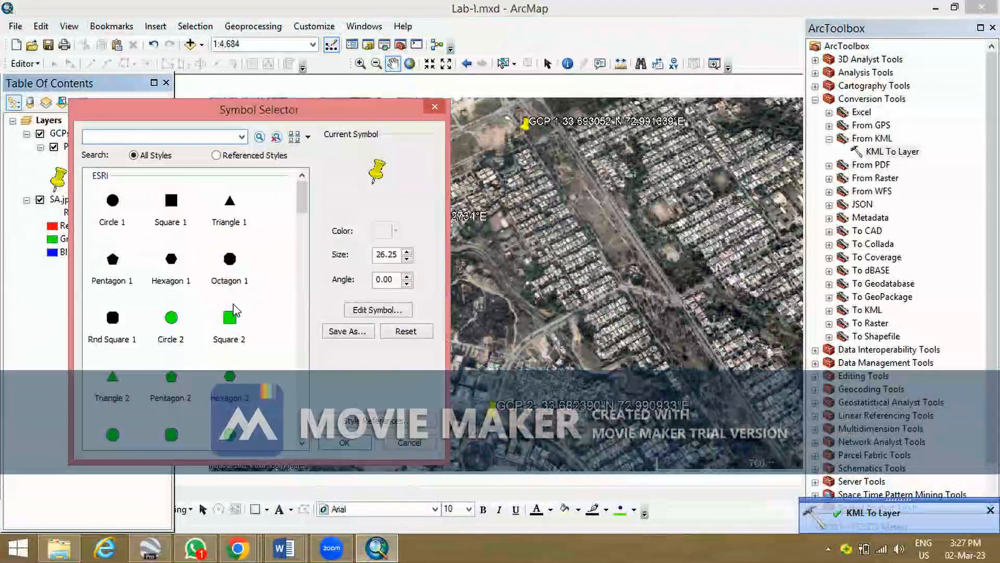
click(231, 315)
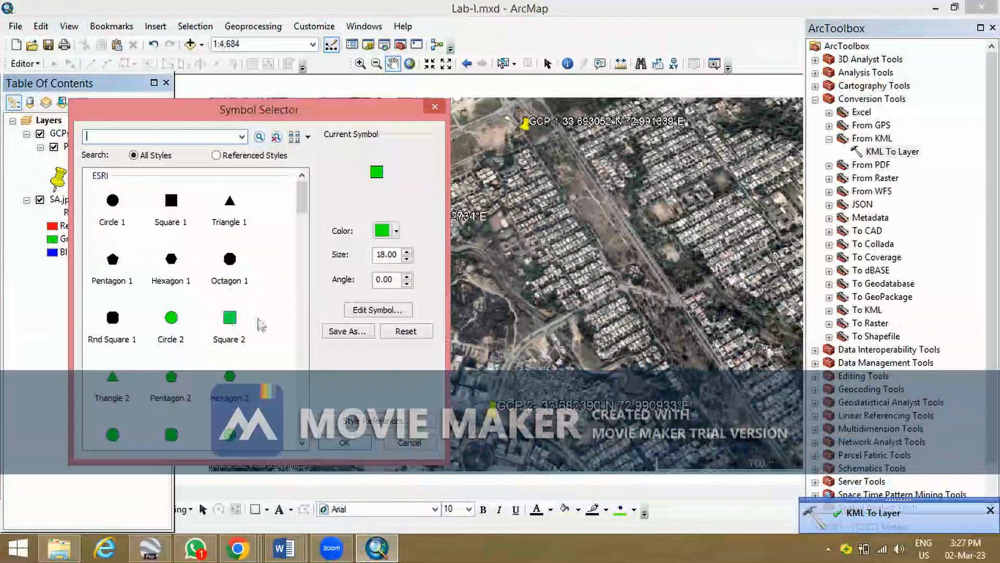
click(169, 317)
click(323, 441)
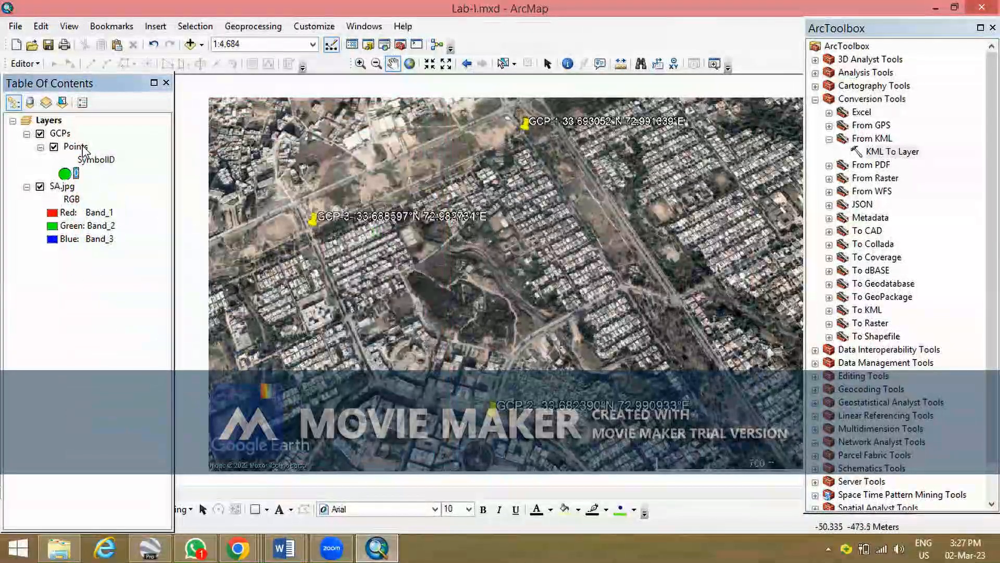
Zoom to the extent of the Points layer and close ArcToolbox to enlarge the map area.
click(82, 147)
right_click(83, 147)
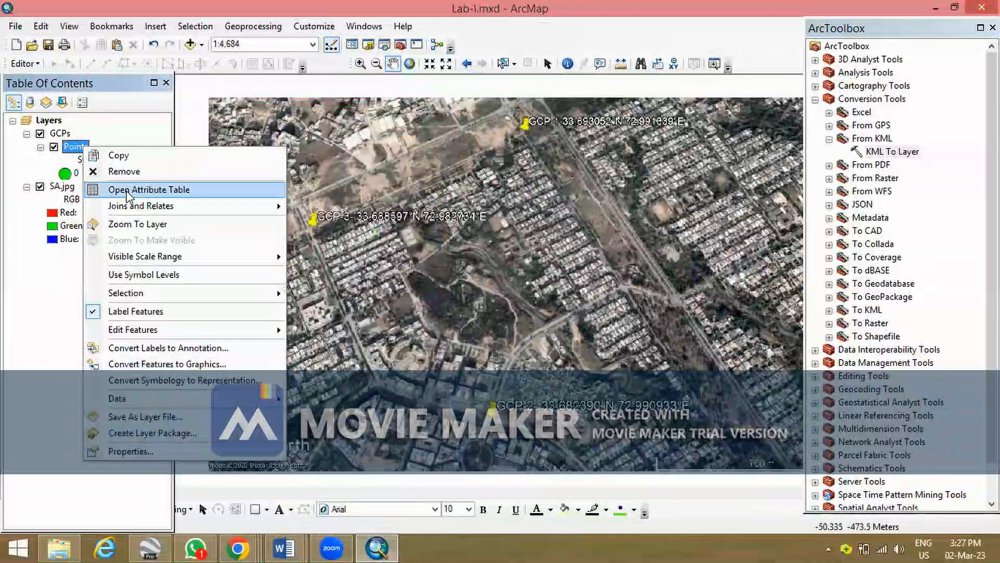
click(138, 223)
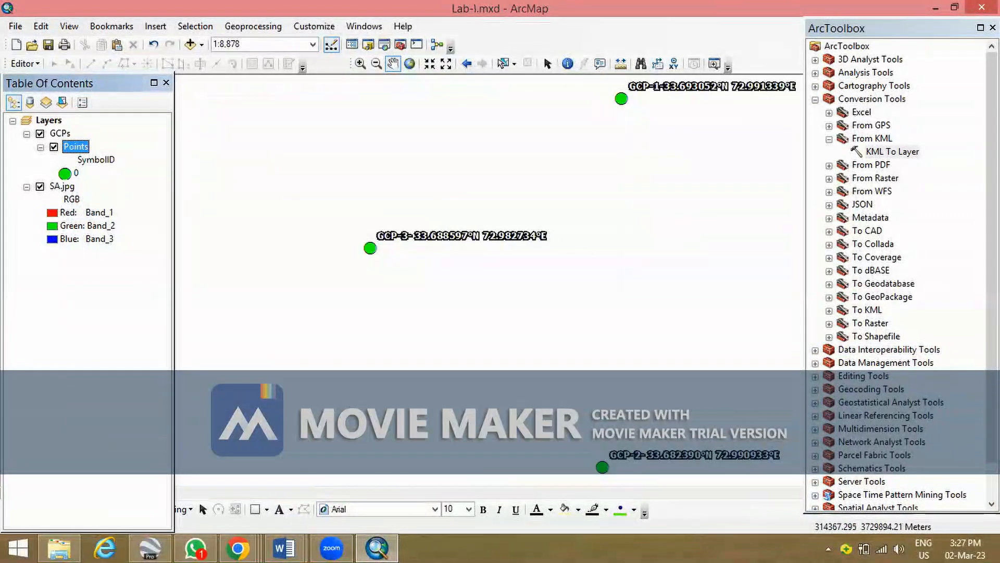
click(992, 28)
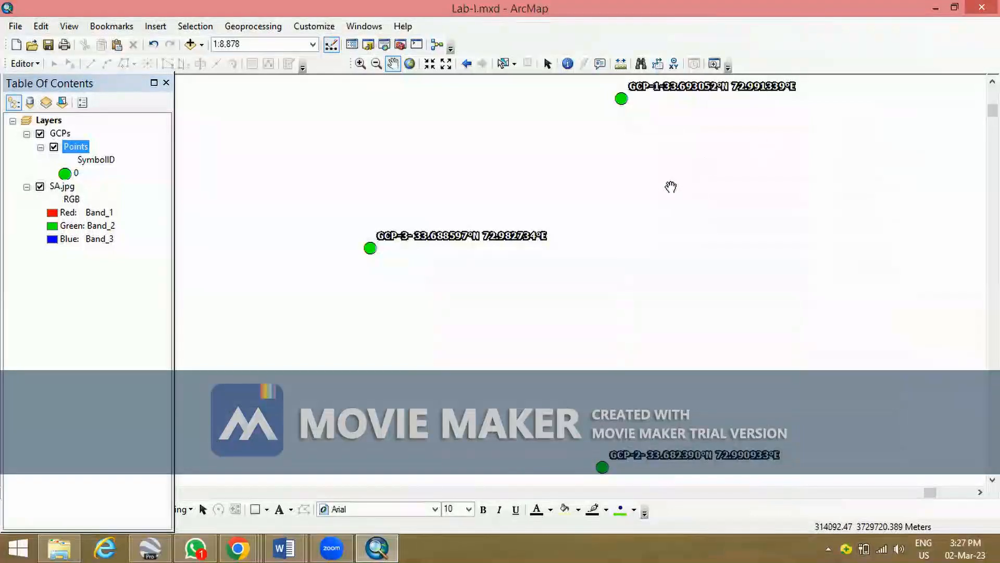
Compare the locations of the SA.jpg image and the Points layer by zooming to each layer's extent in turn.
drag(666, 232, 610, 205)
right_click(62, 186)
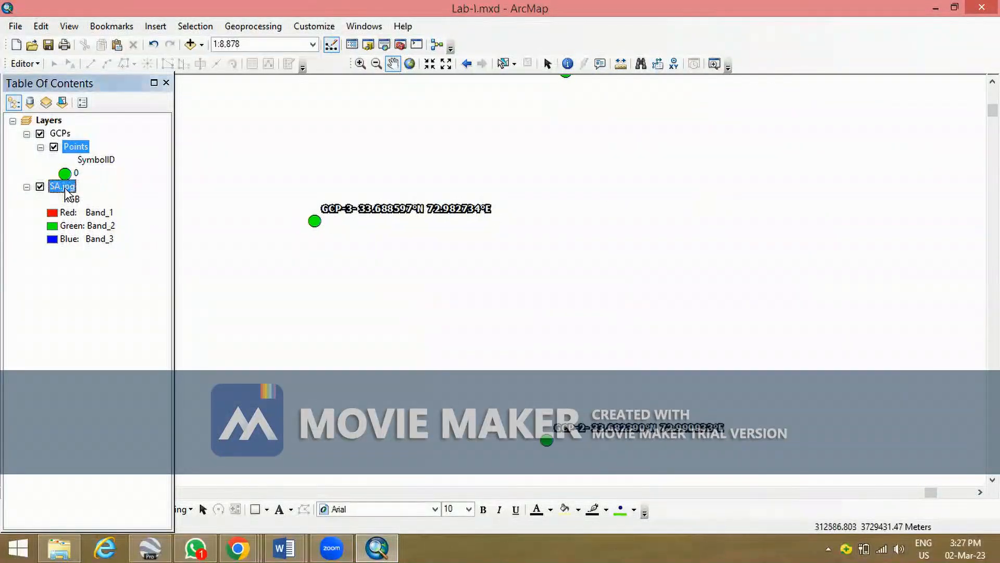
drag(570, 145, 576, 221)
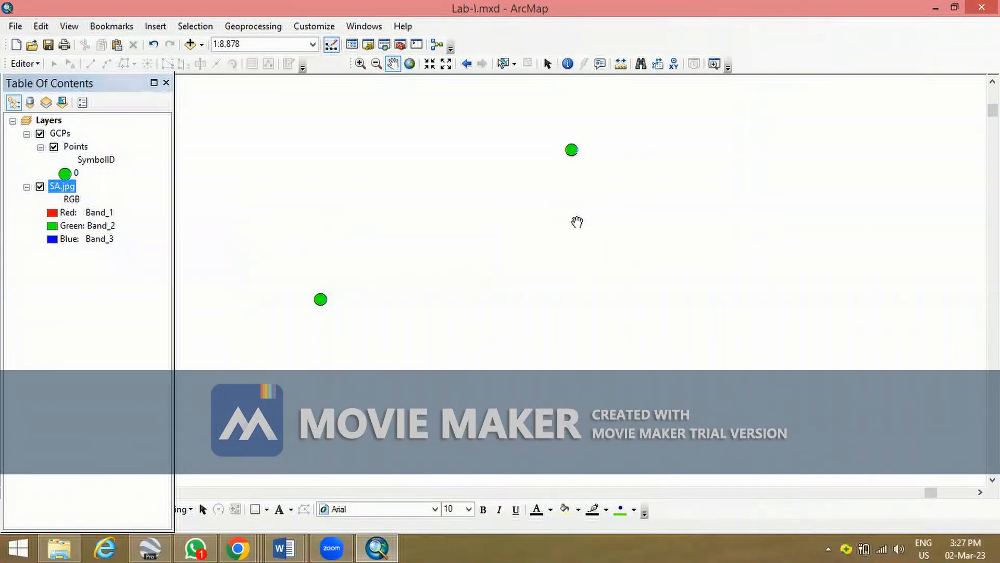
drag(618, 340, 631, 267)
right_click(68, 188)
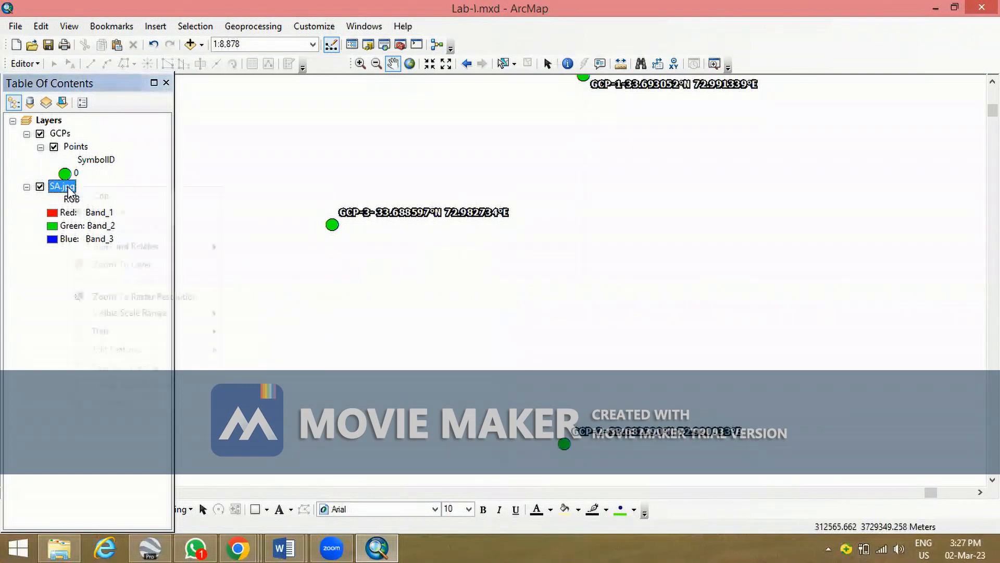
click(120, 263)
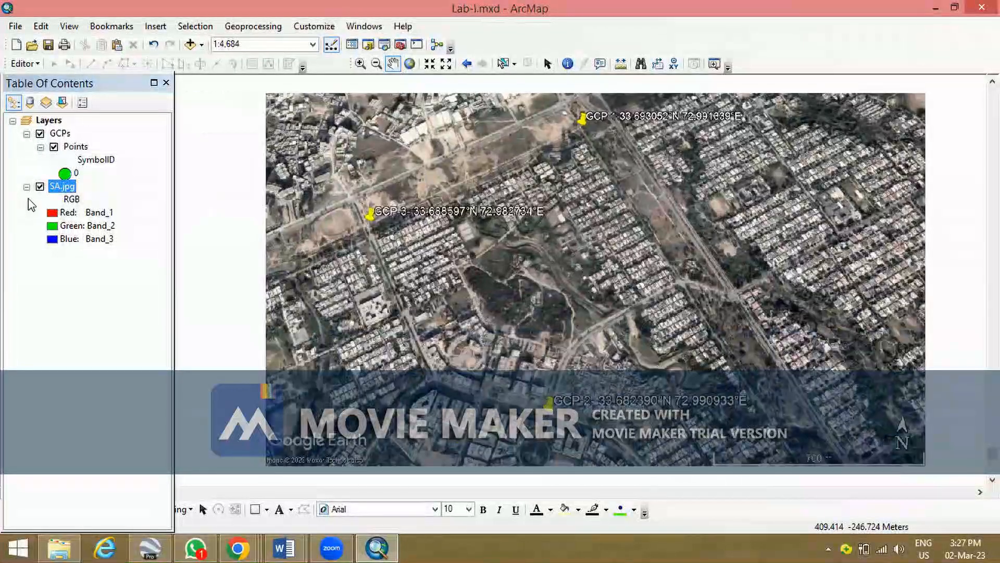
drag(413, 236, 485, 271)
drag(716, 281, 593, 279)
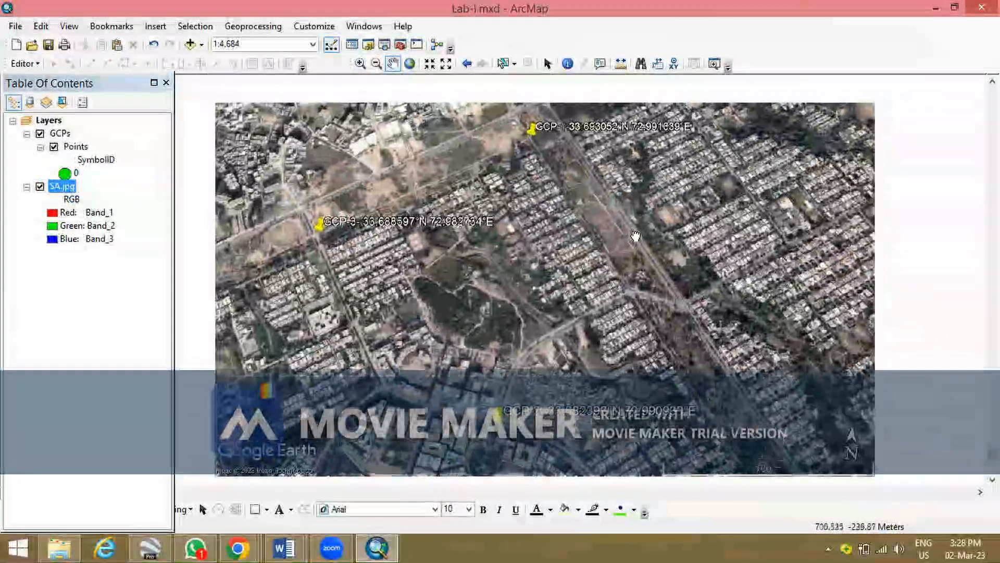
right_click(74, 148)
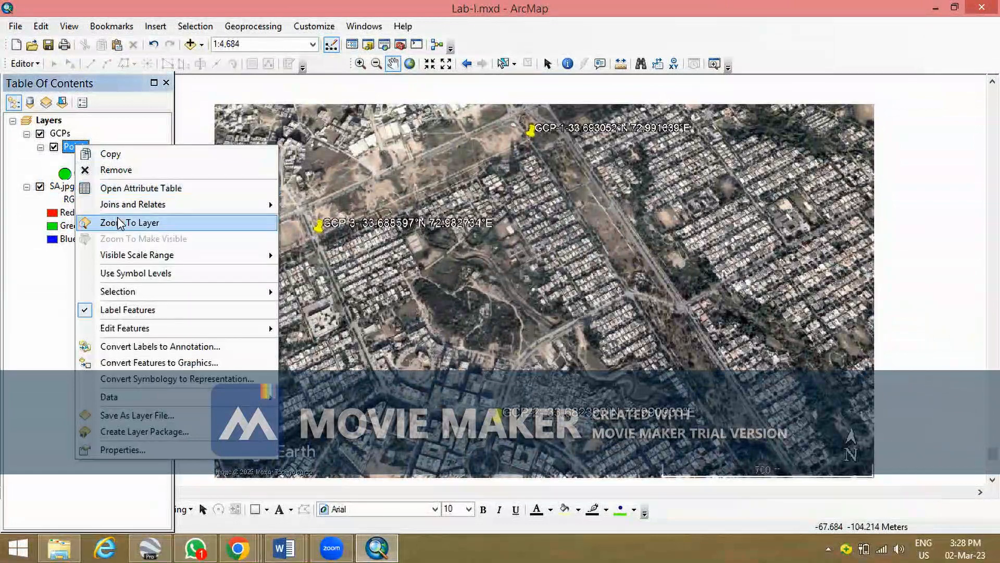
click(119, 223)
drag(621, 201, 539, 257)
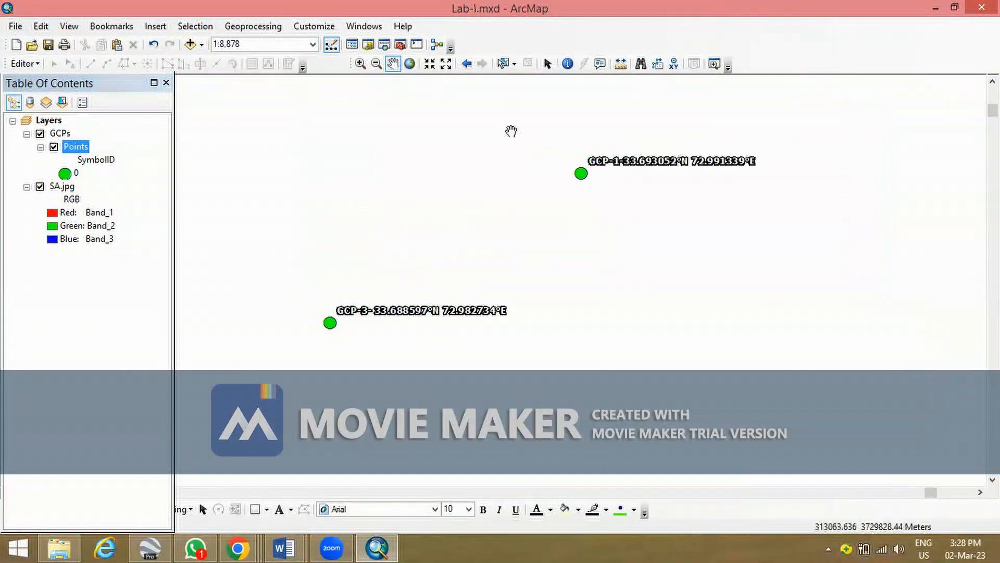
Display the Georeferencing toolbar for the SA.jpg image.
right_click(802, 47)
click(853, 285)
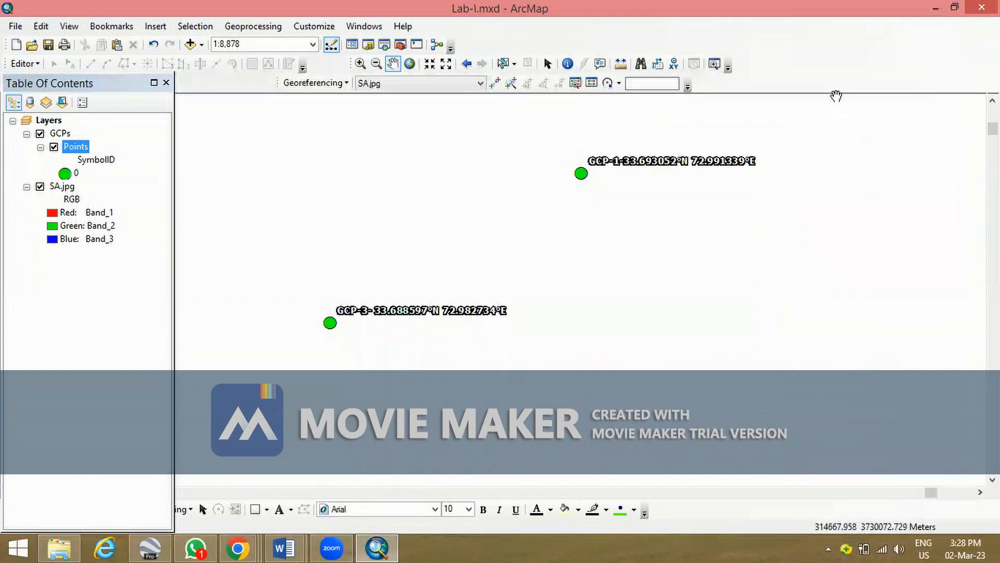
right_click(847, 44)
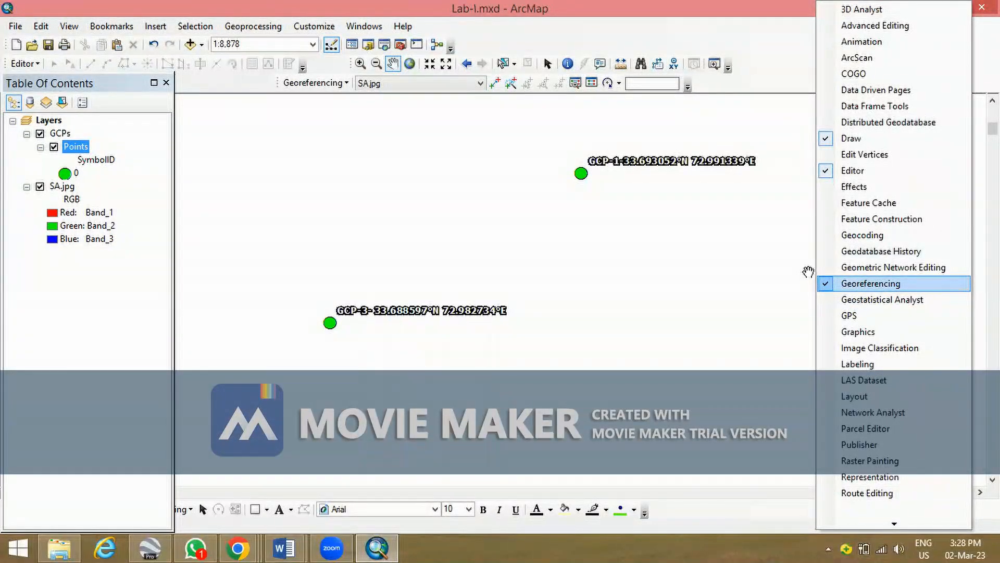
click(769, 55)
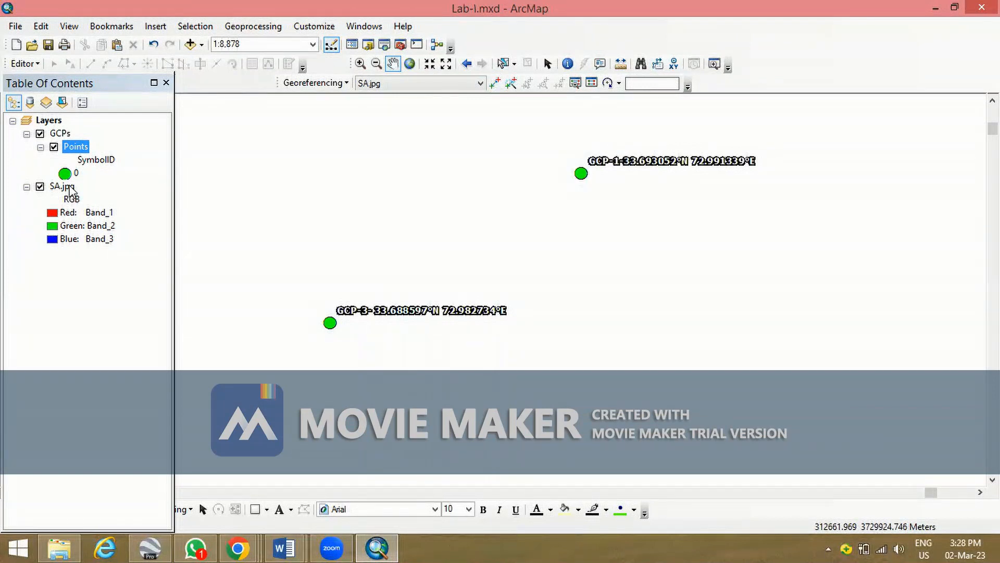
Zoom in on the GCP-1 pushpin in SA.jpg and place the source end of a control point at the pin's tip.
right_click(71, 189)
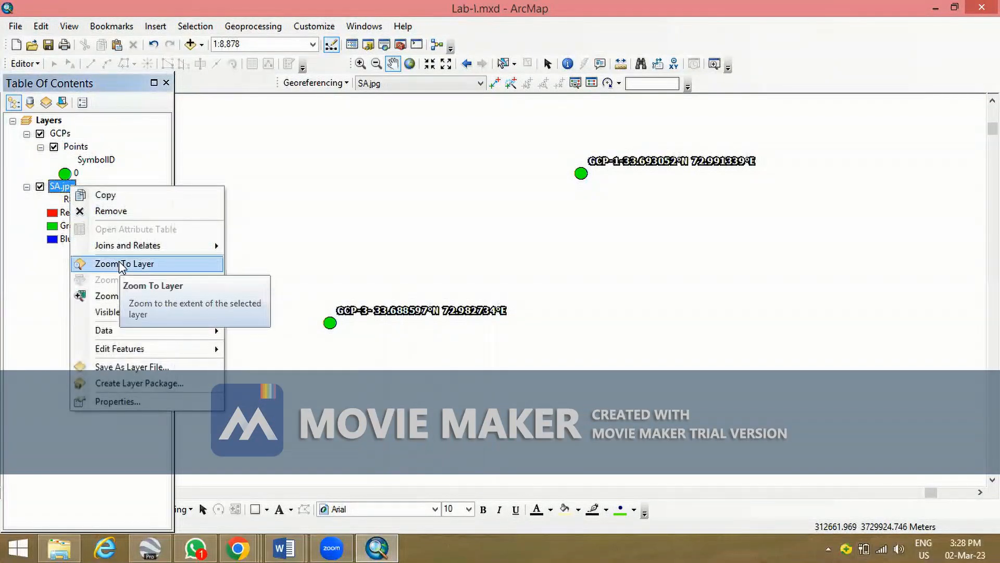
click(121, 265)
drag(494, 173, 583, 263)
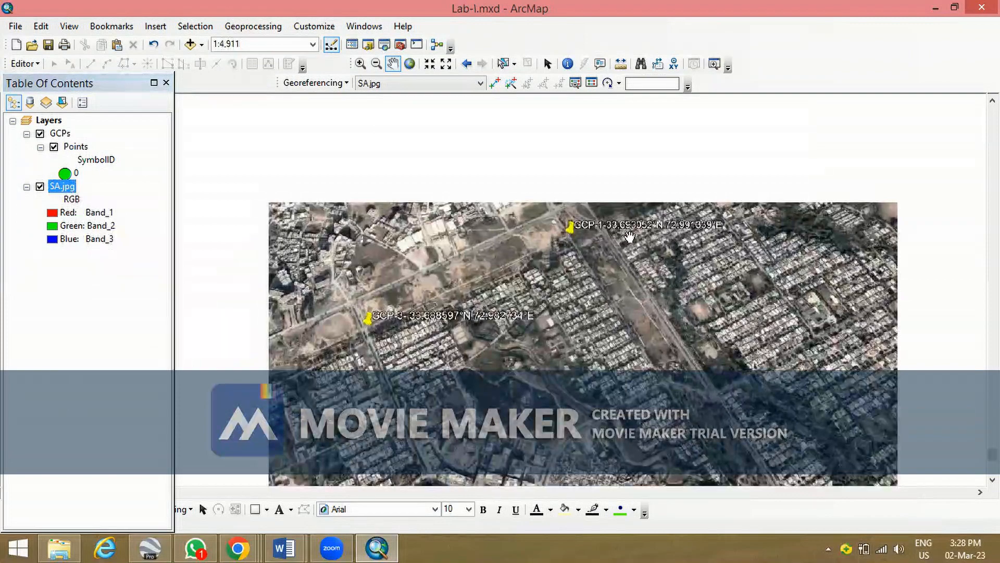
scroll(492, 275, down, 5)
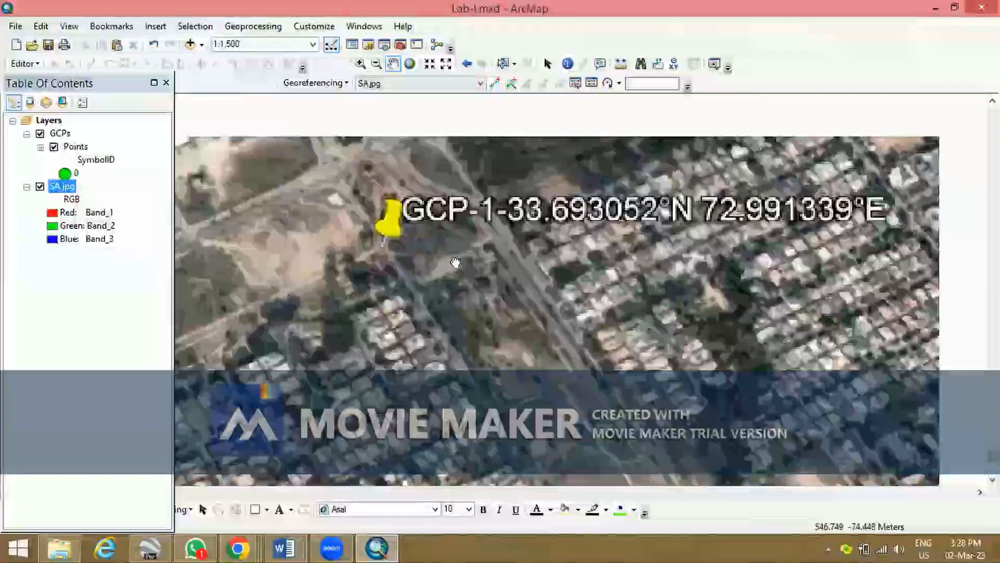
drag(418, 261, 469, 257)
scroll(469, 258, down, 1)
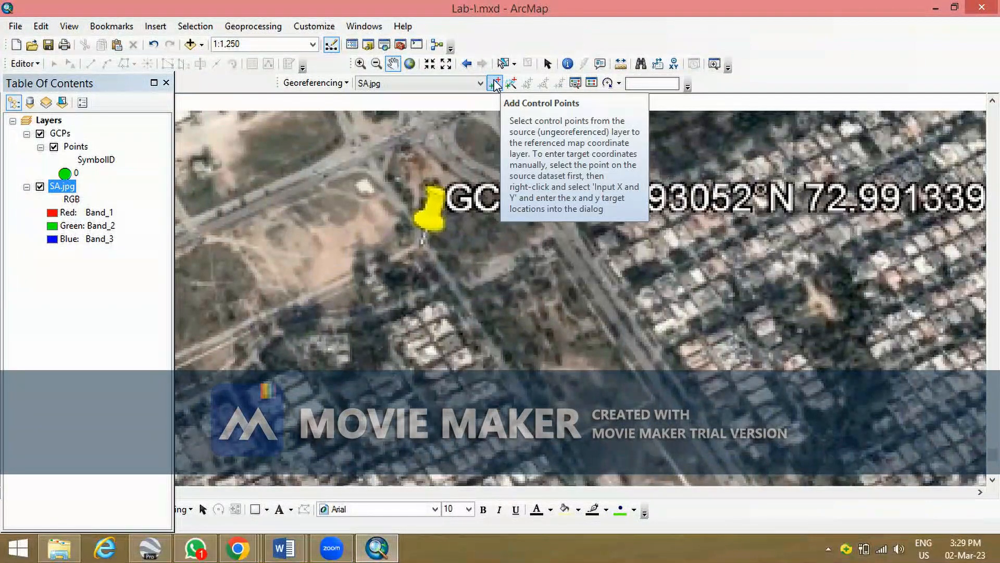
click(495, 85)
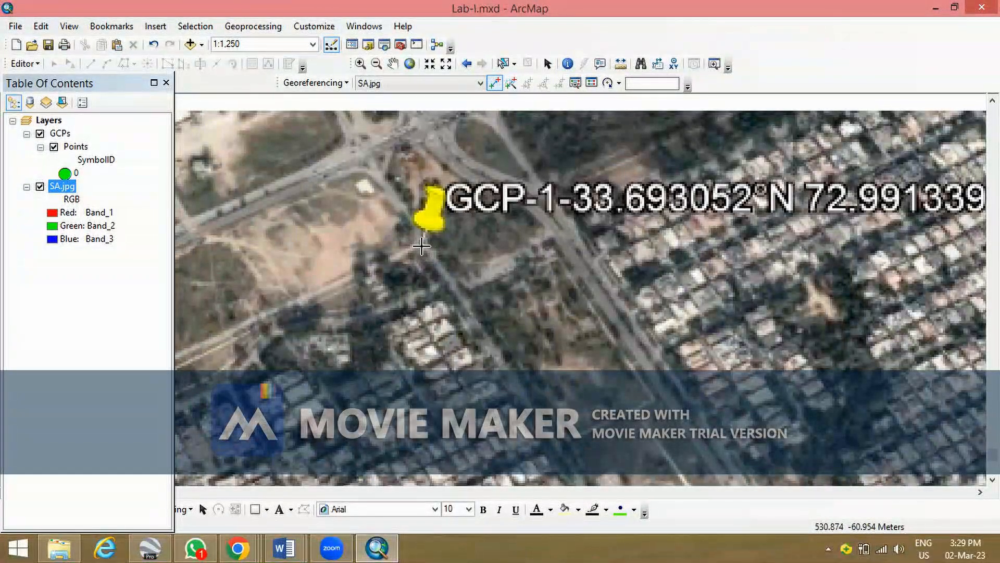
click(423, 246)
Zoom to the GCP-1 point of the Points layer and place the target end of the control point on it.
click(77, 147)
right_click(77, 148)
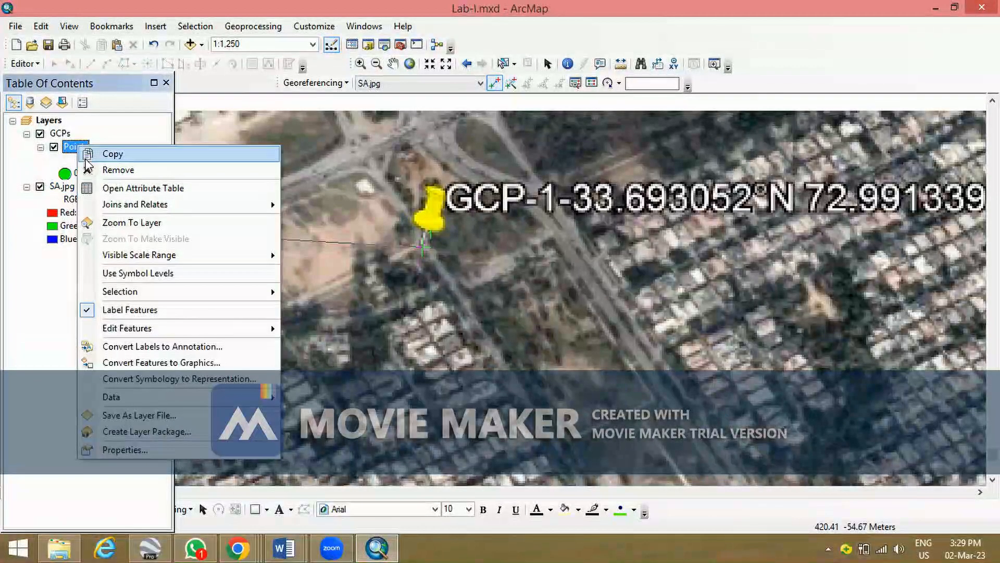
click(126, 224)
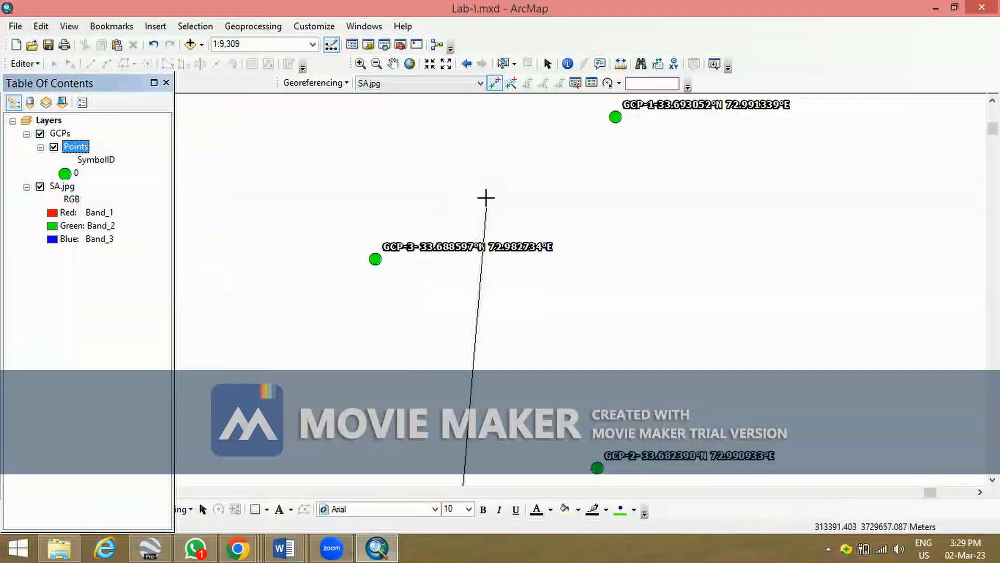
click(360, 64)
drag(581, 97, 809, 144)
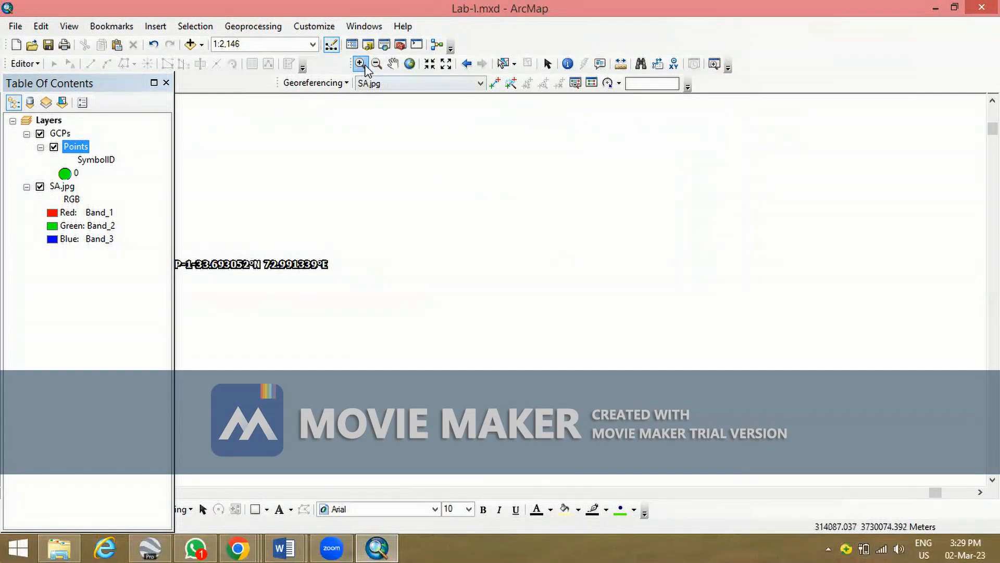
click(393, 64)
drag(413, 247, 756, 224)
drag(551, 242, 615, 220)
scroll(616, 220, down, 3)
scroll(616, 221, down, 2)
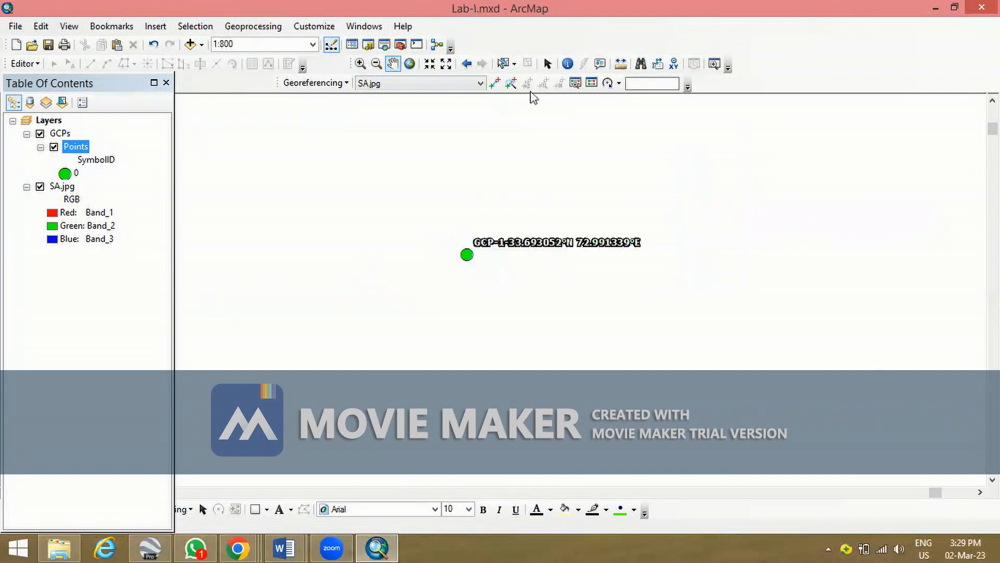
click(495, 84)
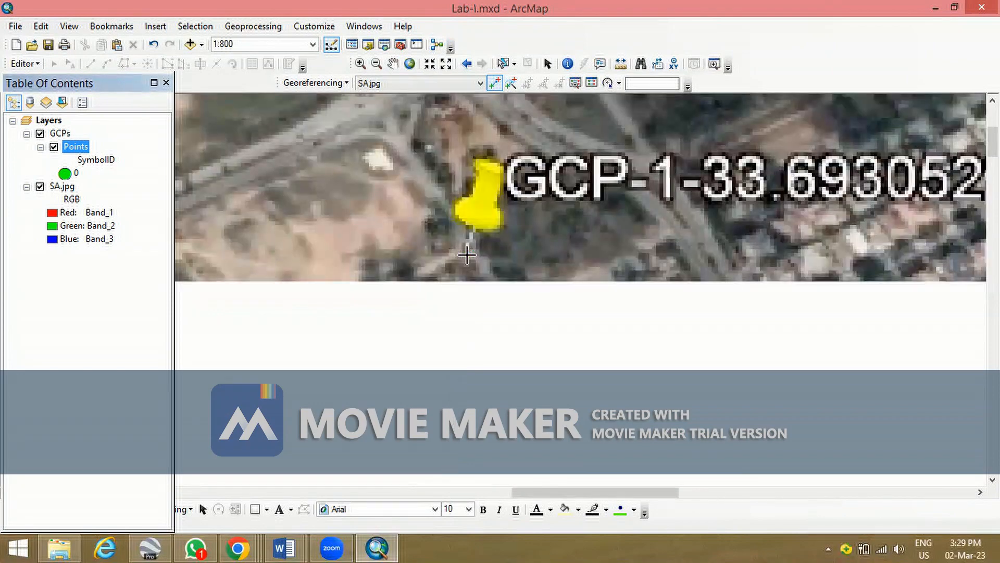
Zoom in on the GCP-2 pushpin in SA.jpg and place the source end of a second control point at the pin's tip.
scroll(527, 268, up, 2)
scroll(528, 269, up, 3)
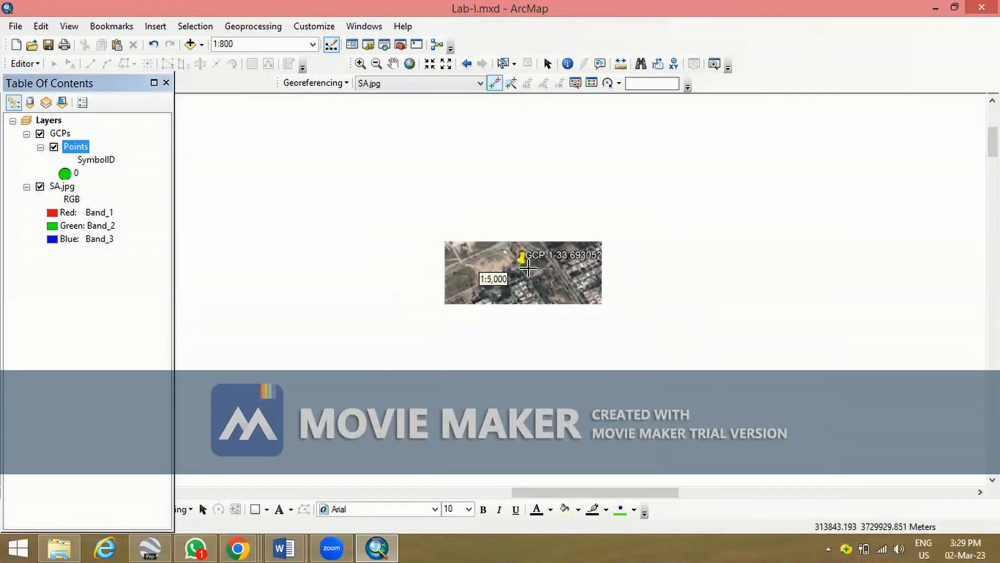
click(393, 63)
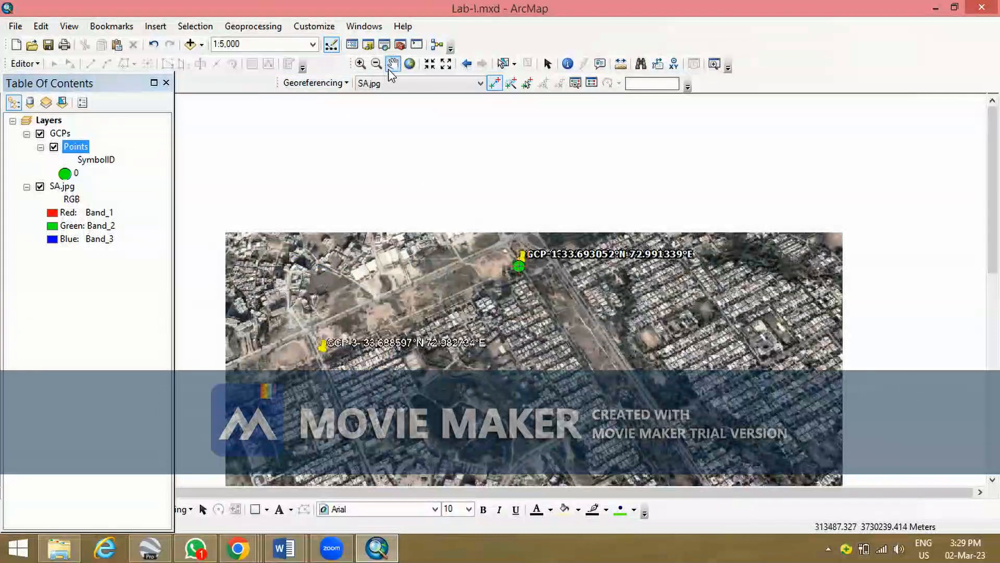
drag(551, 336, 557, 296)
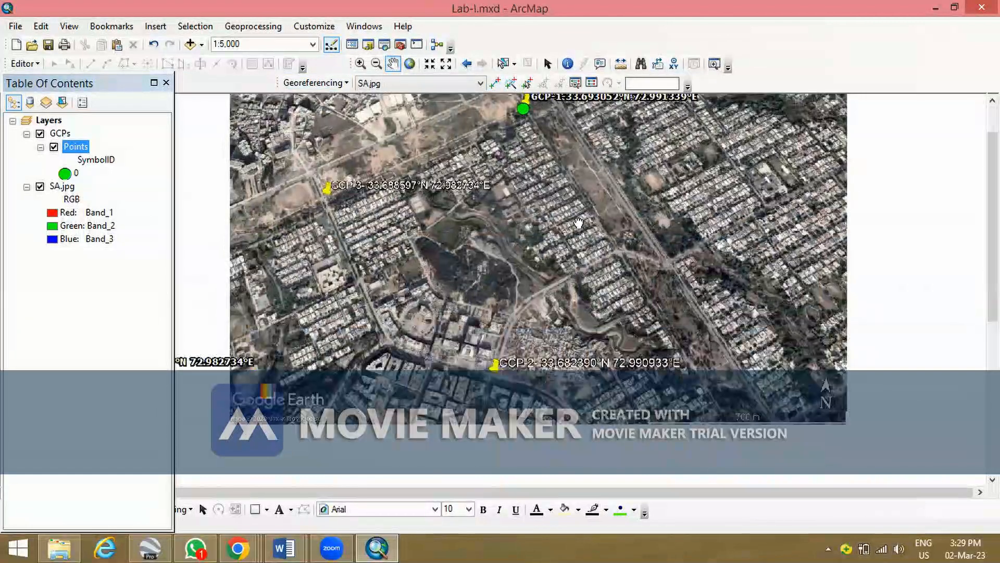
drag(579, 223, 579, 278)
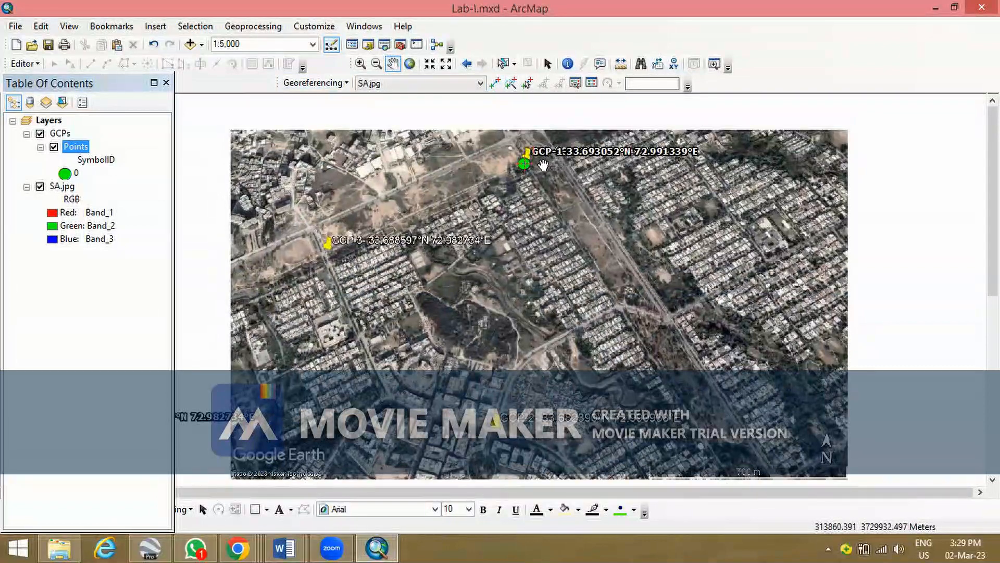
drag(516, 360, 556, 237)
scroll(671, 276, down, 4)
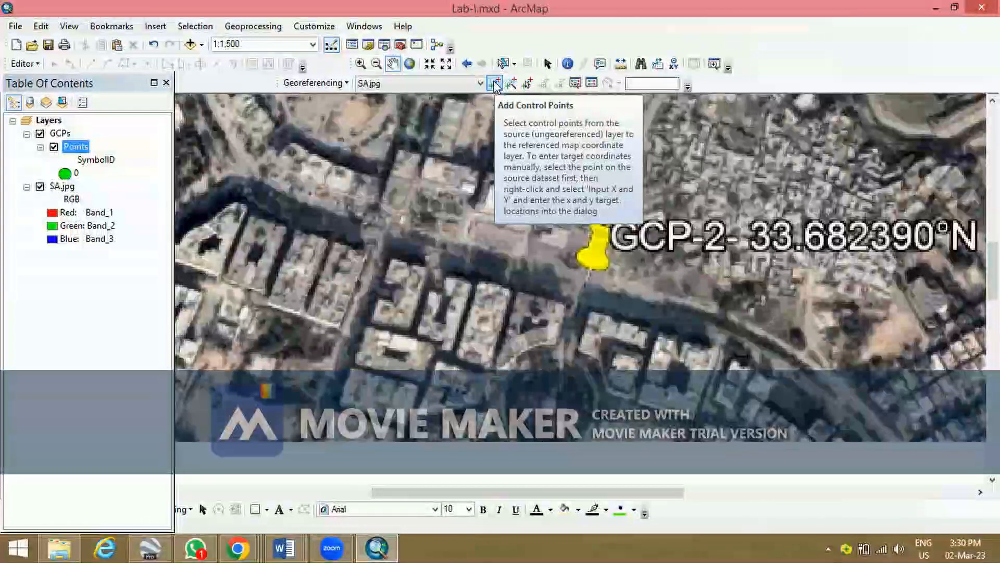
click(495, 84)
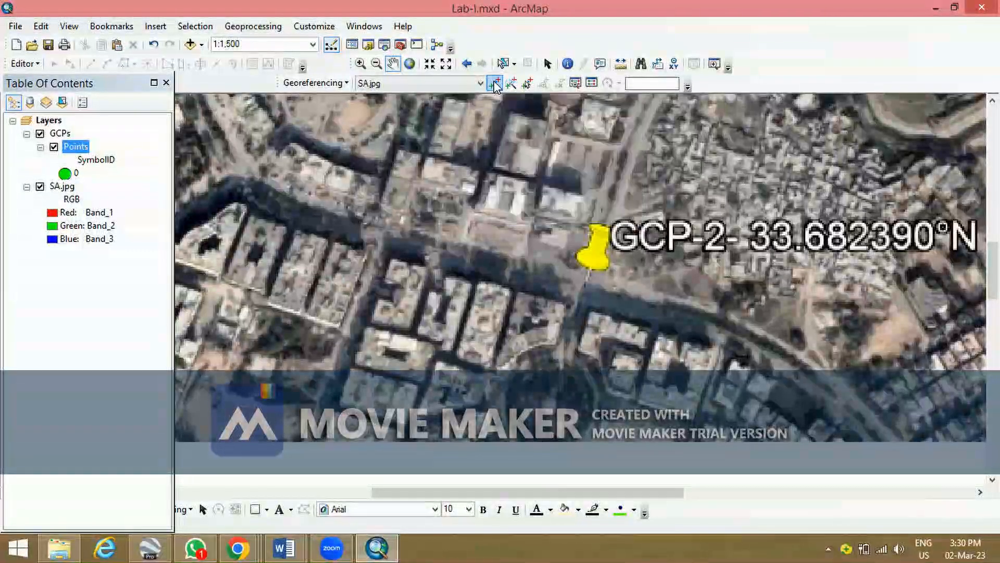
click(587, 283)
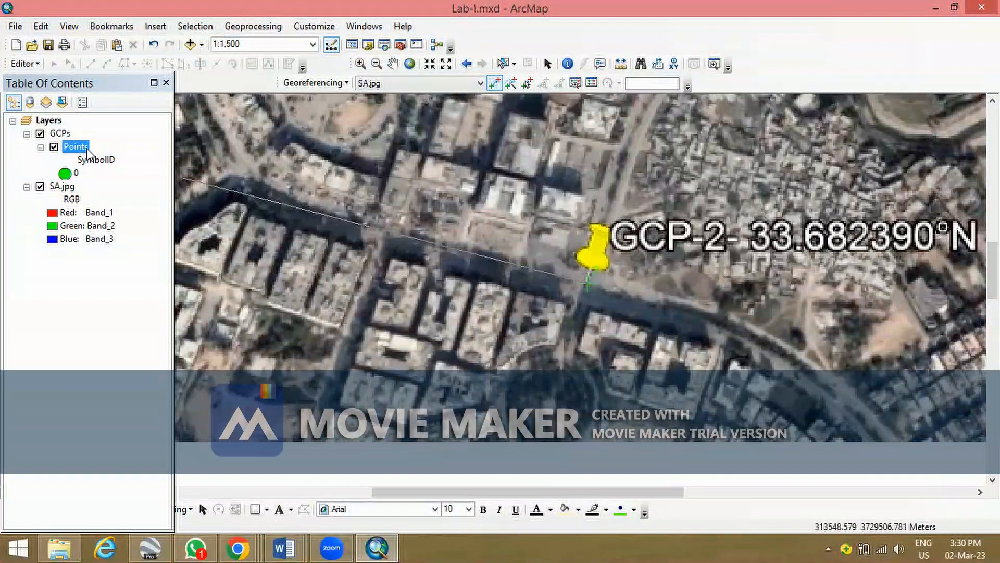
Zoom to the GCP-2 point of the Points layer and place the target end of the second control point on it.
right_click(73, 149)
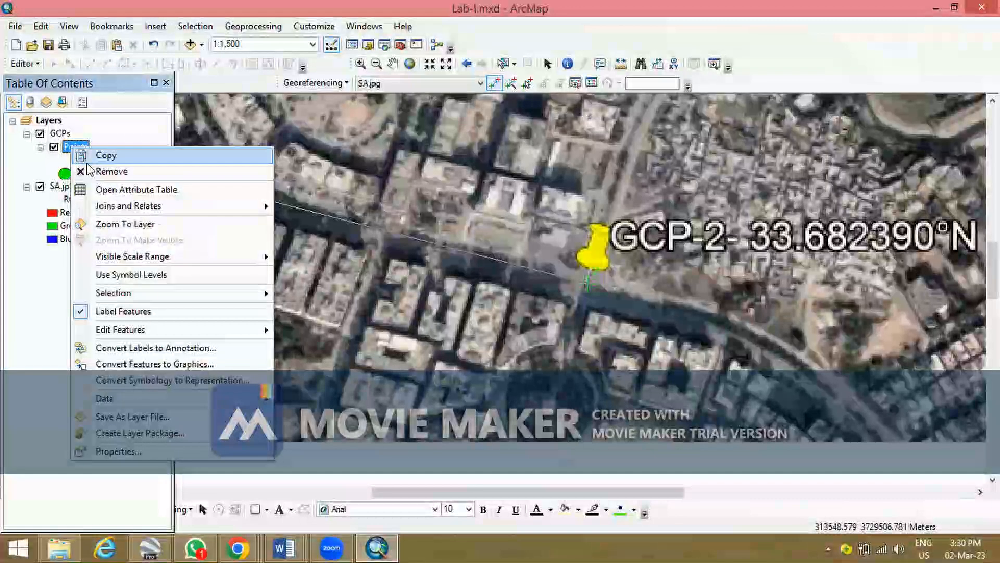
click(126, 225)
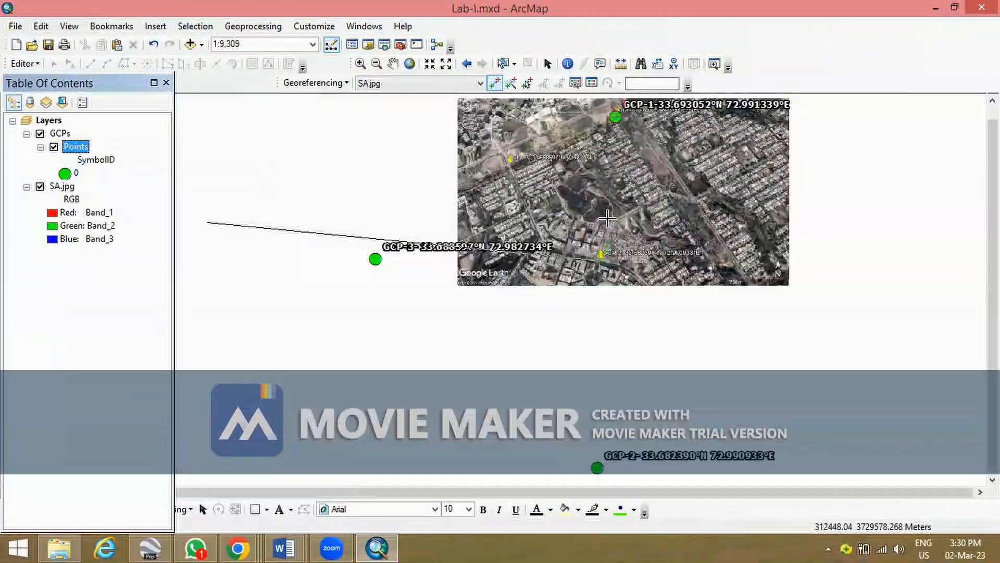
click(600, 253)
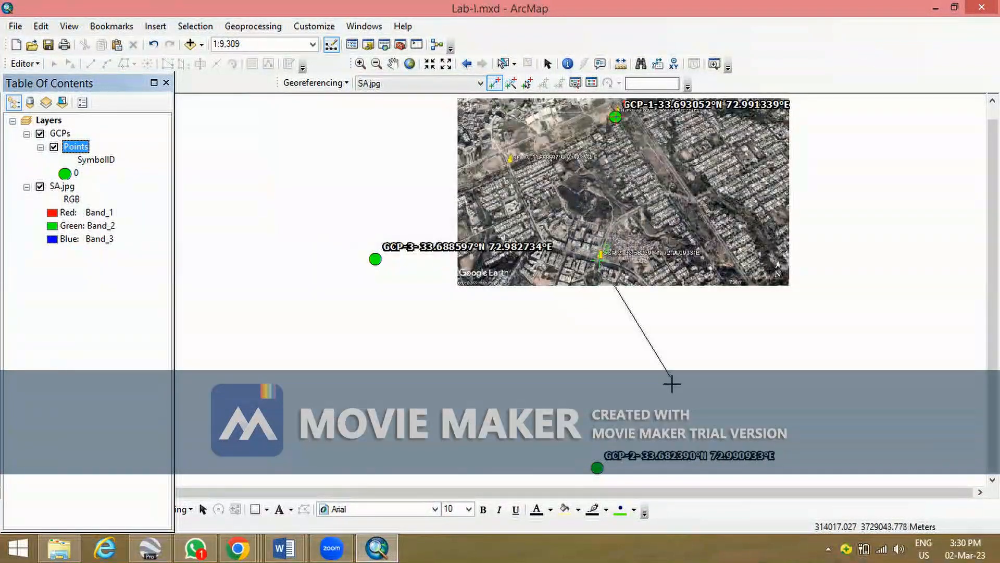
click(360, 64)
drag(561, 427, 794, 486)
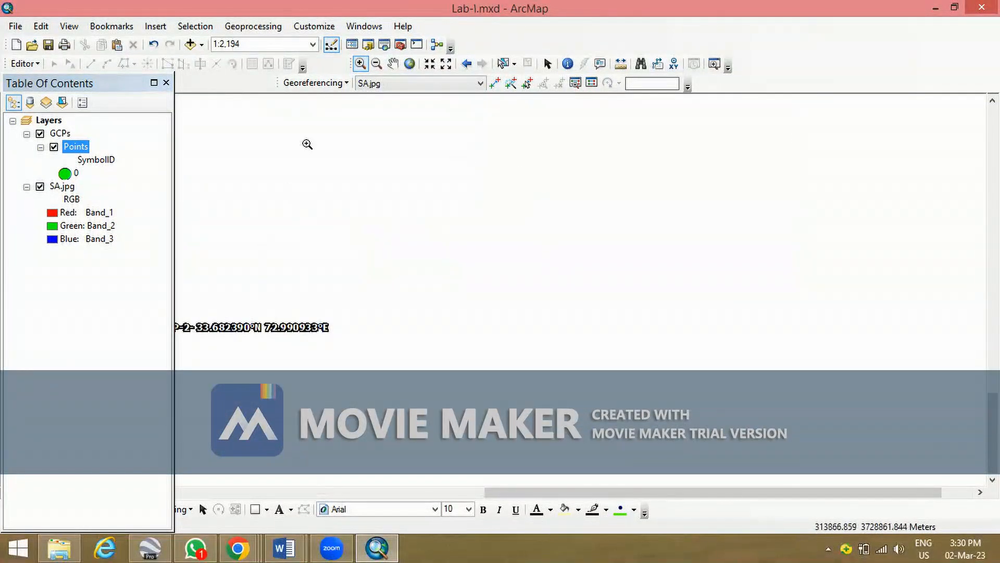
click(395, 70)
drag(424, 286, 555, 261)
scroll(557, 261, down, 1)
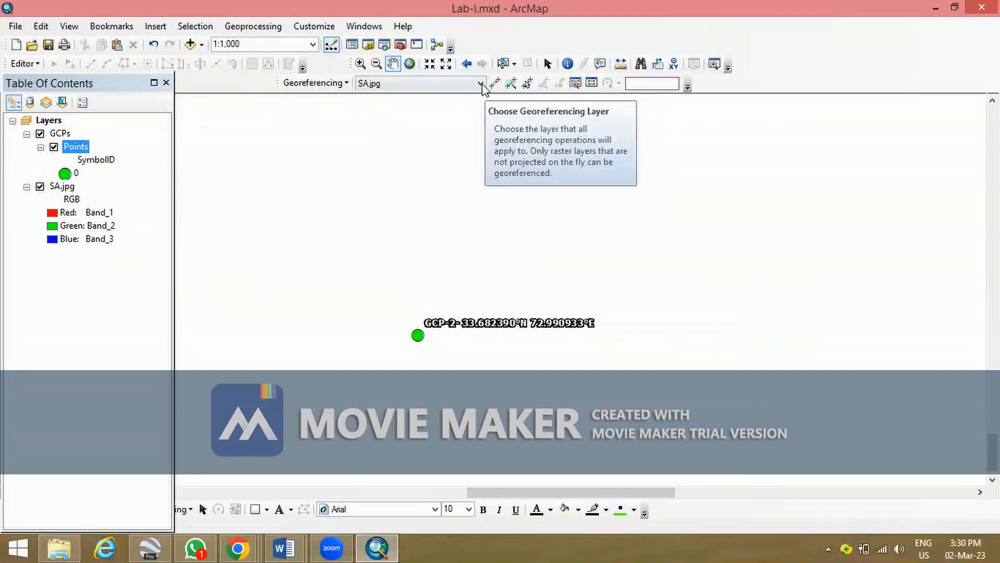
click(496, 85)
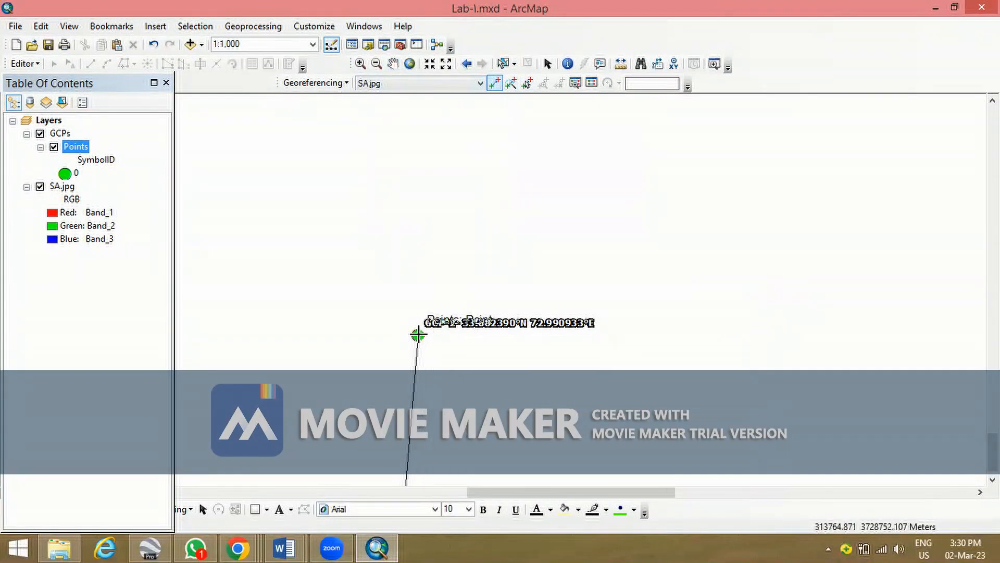
click(418, 335)
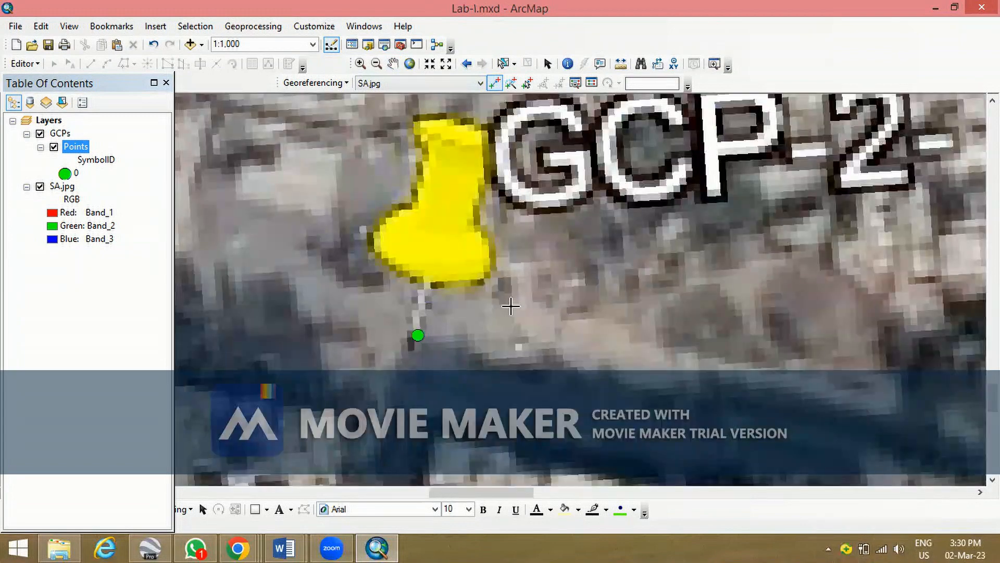
Add a third control point linking the tip of the GCP-3 pushpin in SA.jpg to the GCP-3 point of the Points layer.
scroll(514, 308, up, 5)
scroll(513, 307, up, 1)
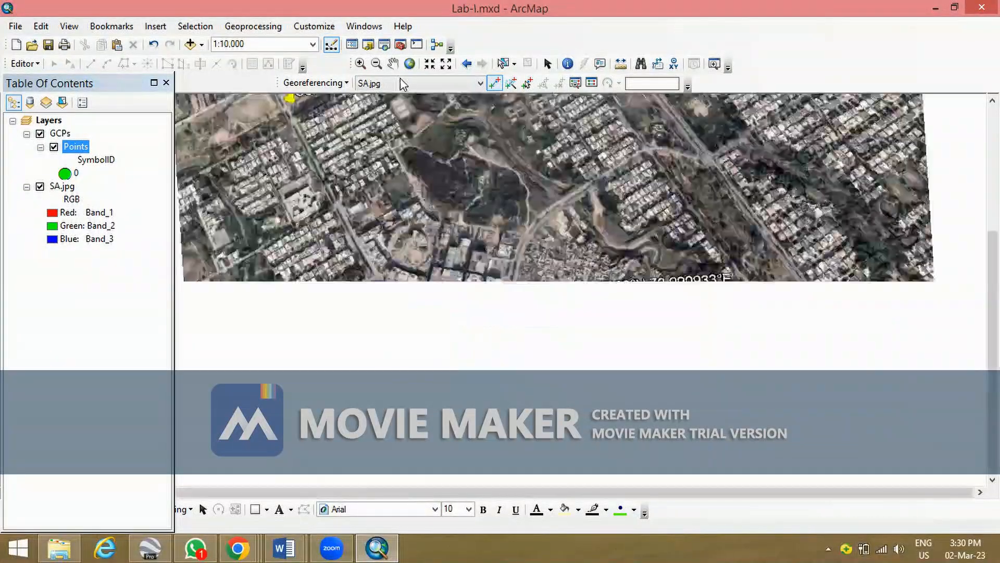
click(393, 63)
drag(506, 262, 681, 359)
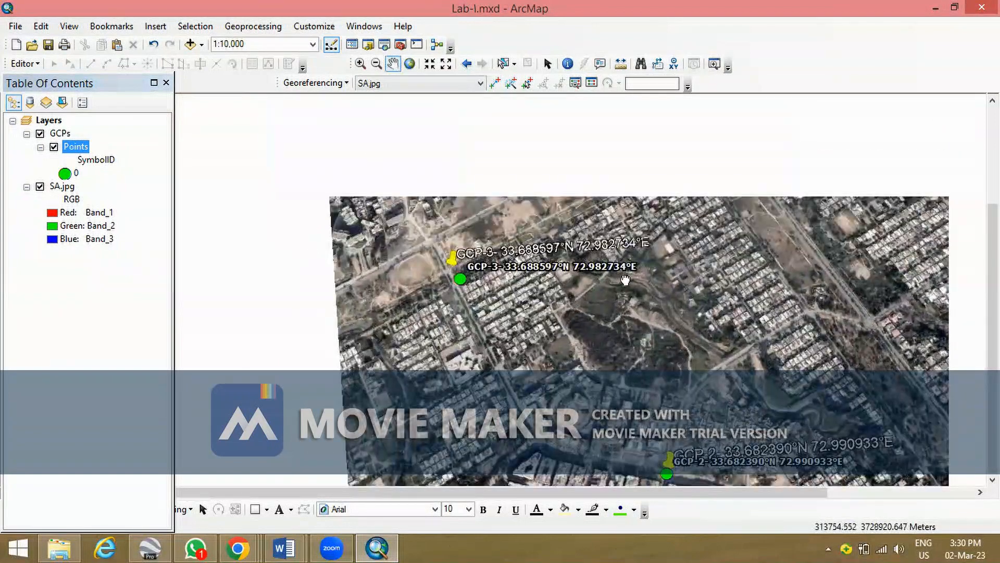
drag(625, 284, 605, 345)
drag(622, 310, 619, 338)
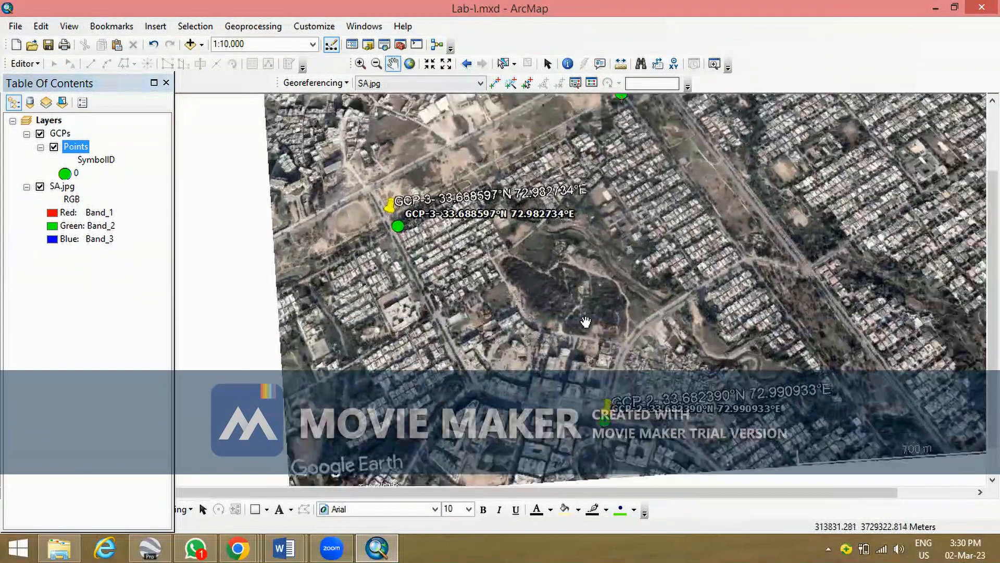
drag(533, 263, 695, 320)
scroll(602, 301, up, 2)
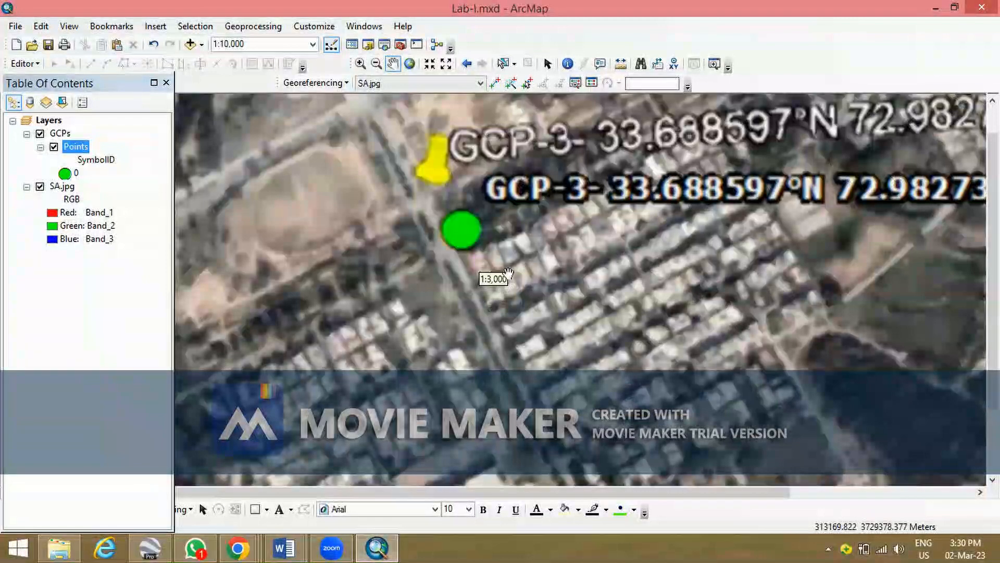
scroll(542, 258, up, 2)
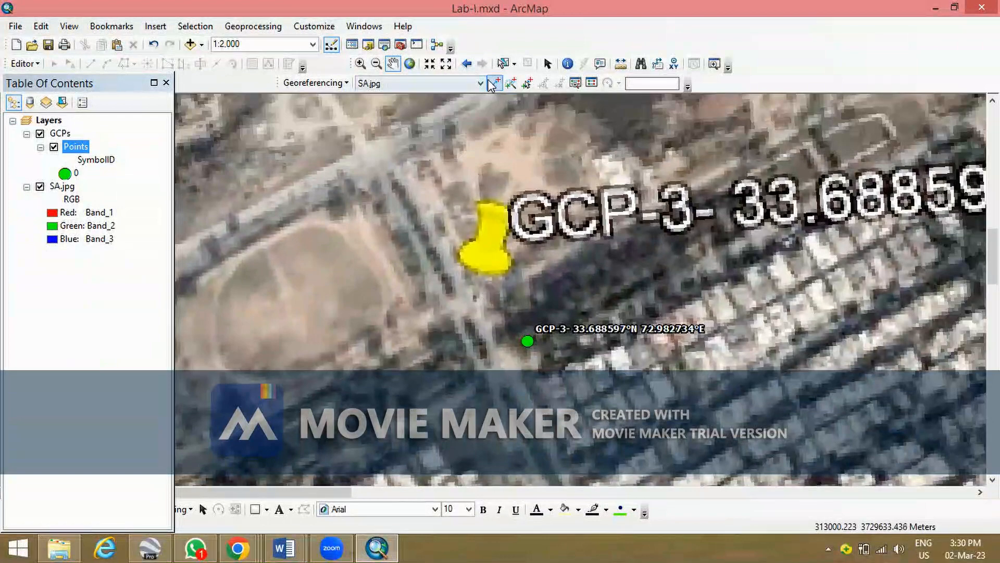
click(495, 84)
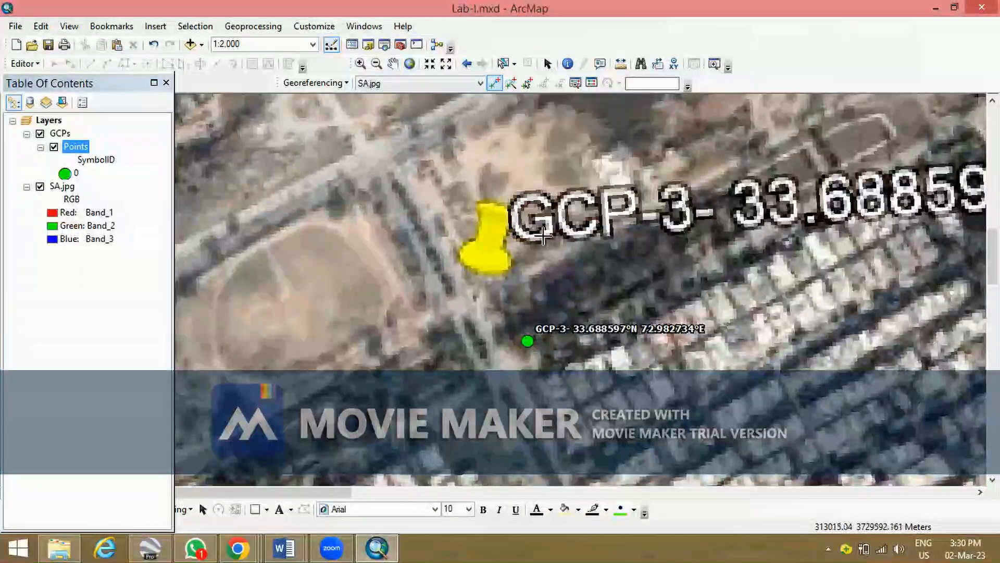
click(475, 299)
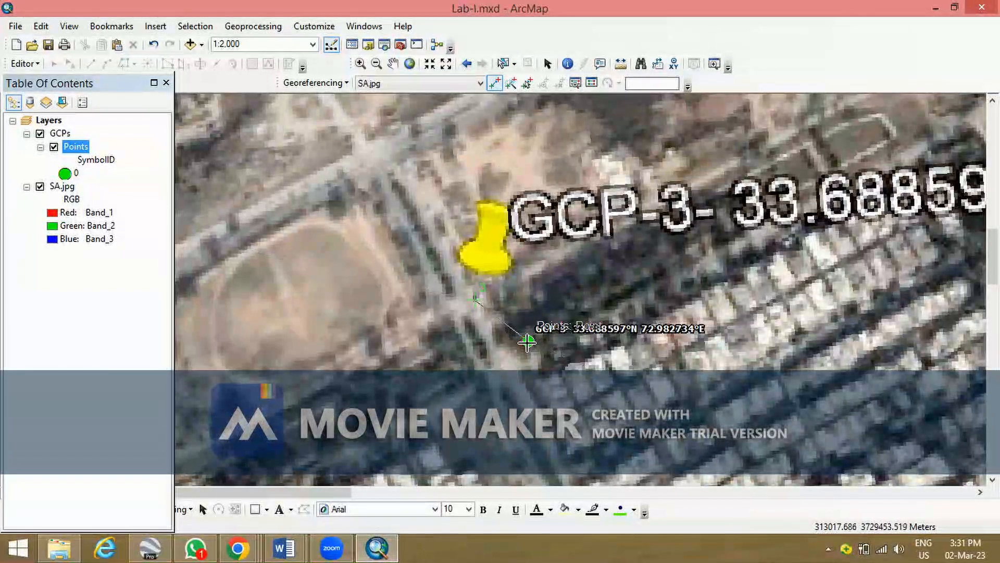
click(527, 341)
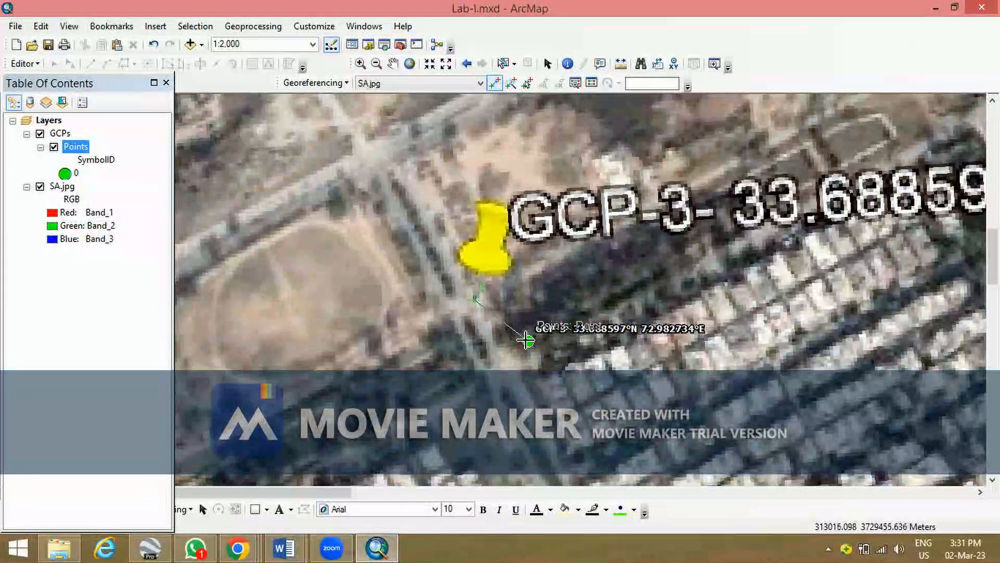
click(526, 341)
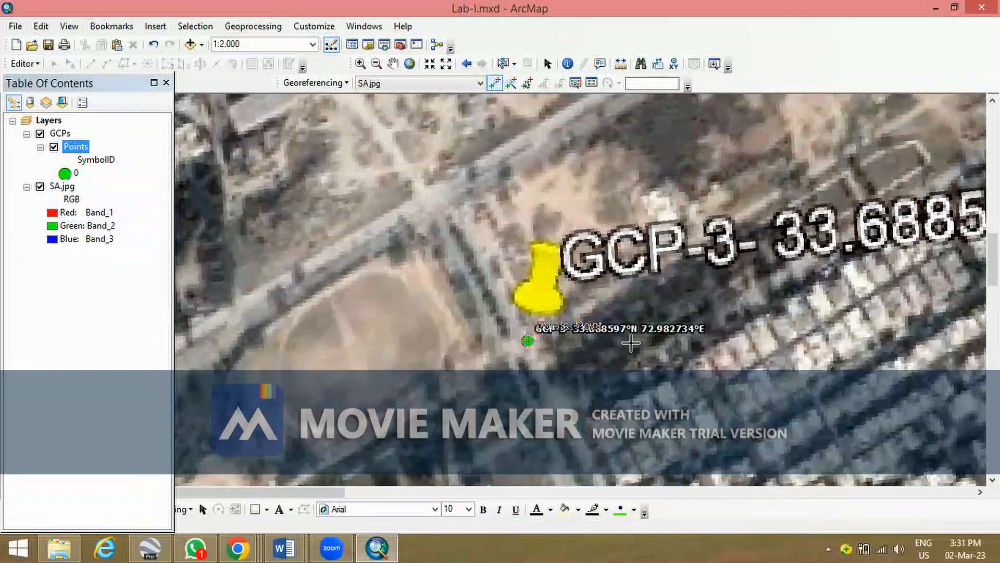
Check the whole SA.jpg image against the three GCP points and open the Rectify settings for it.
scroll(630, 343, down, 5)
click(393, 64)
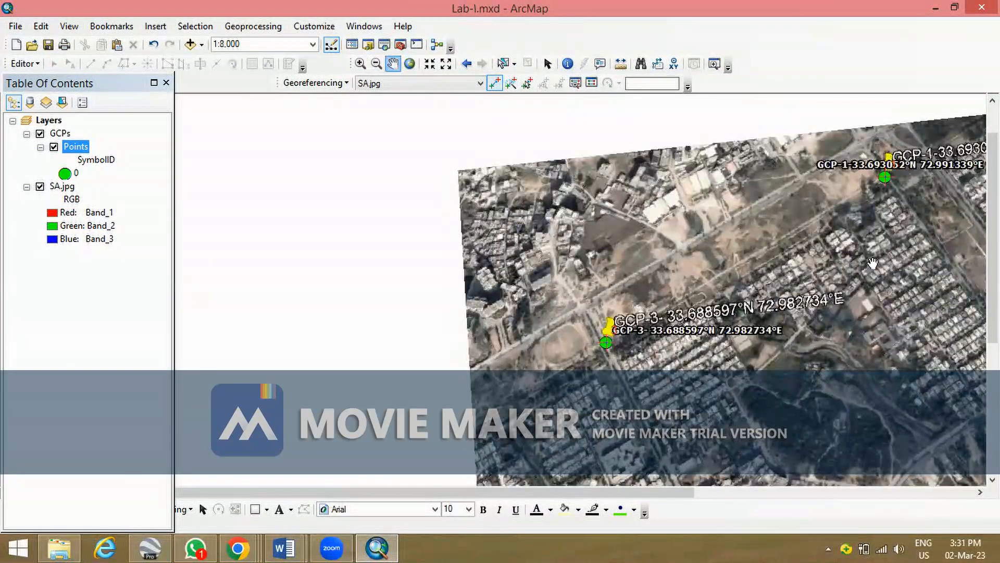
drag(925, 275, 516, 201)
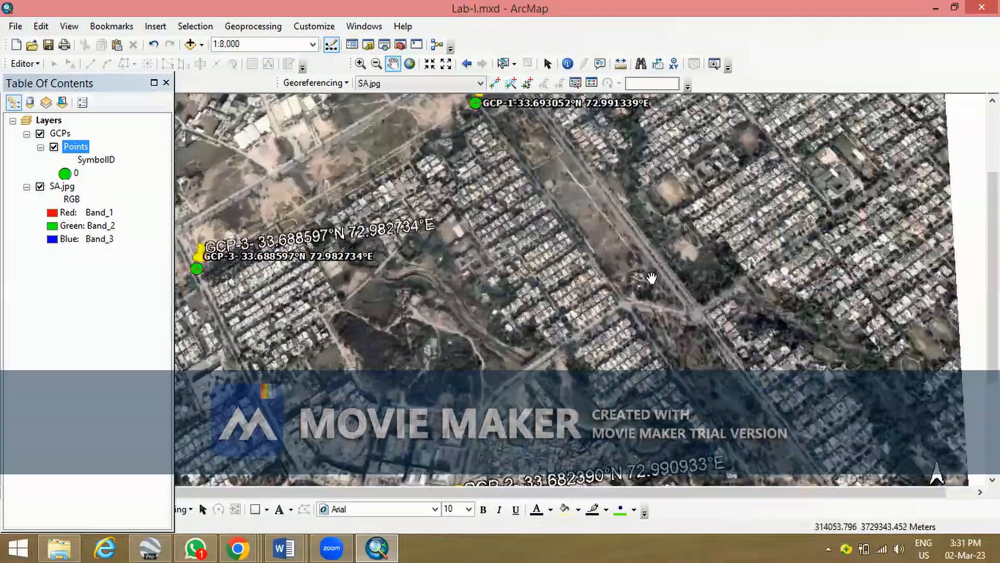
scroll(651, 278, down, 3)
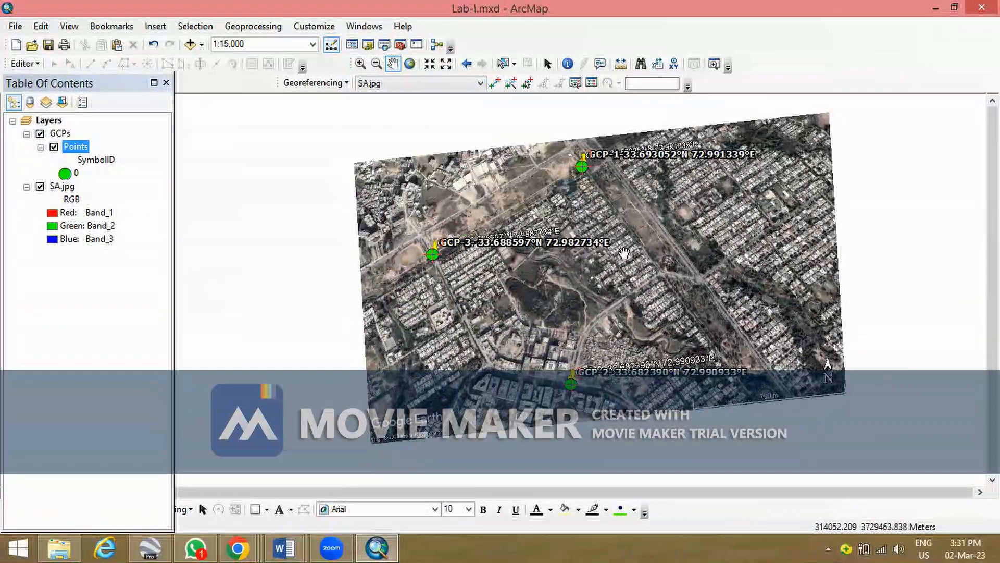
drag(672, 249, 629, 279)
scroll(597, 278, up, 1)
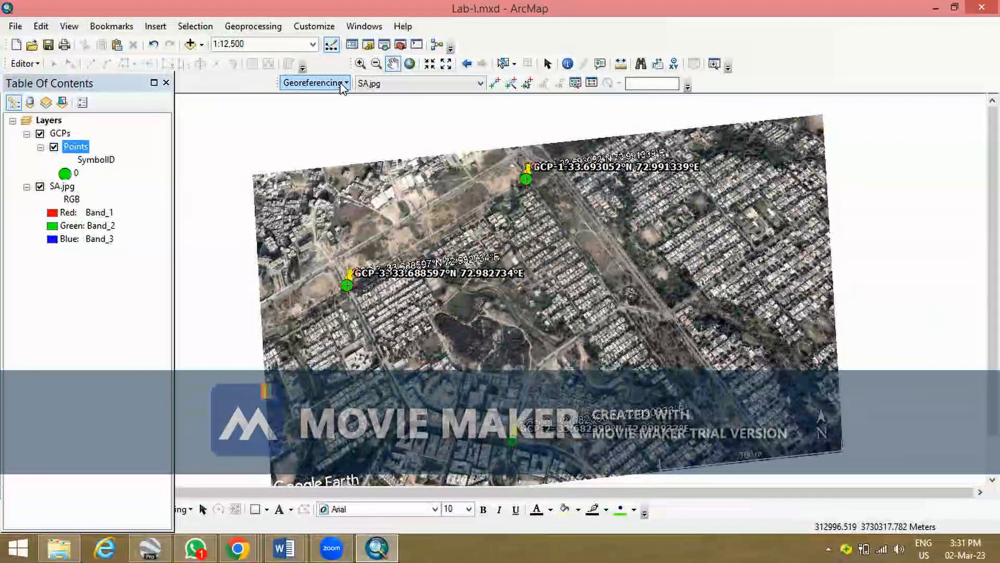
click(342, 85)
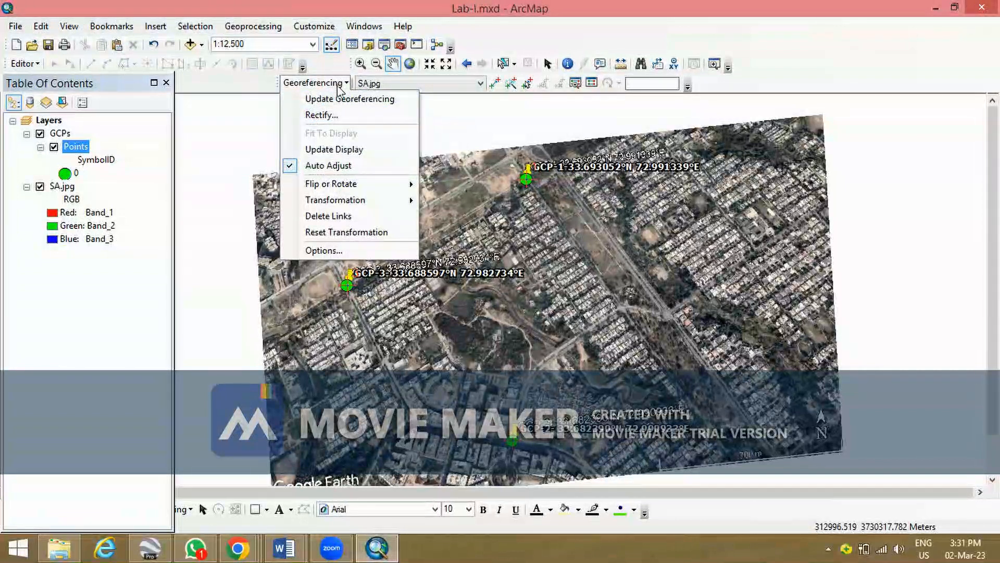
click(323, 115)
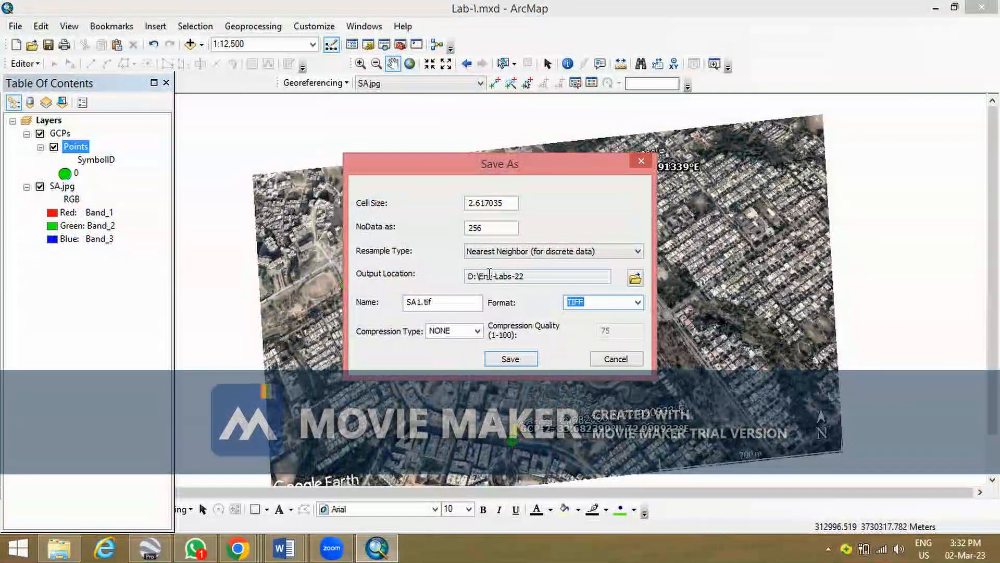
Set the output location of the rectified raster to the Tutorial-1 folder on drive E.
click(635, 278)
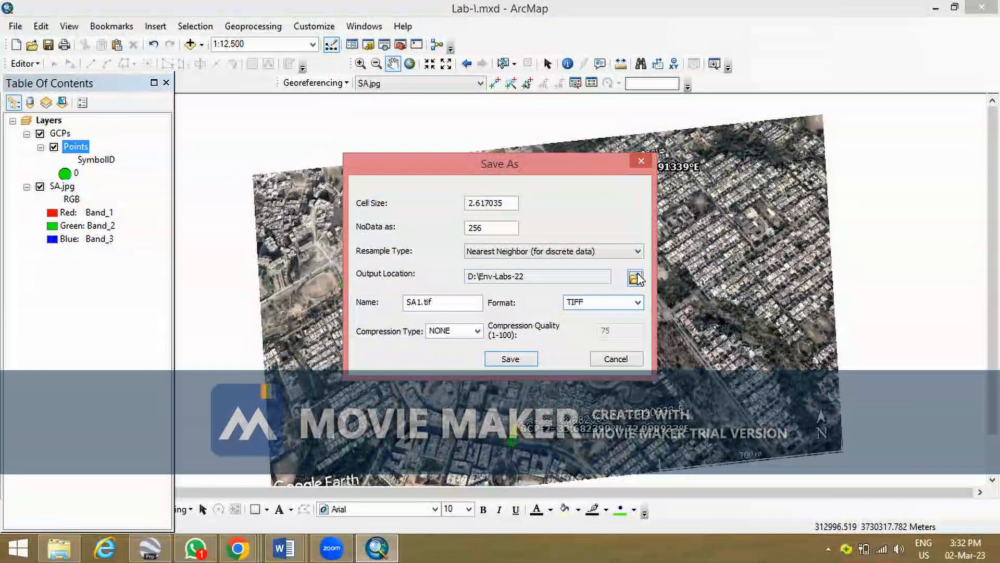
click(501, 177)
drag(544, 245, 552, 321)
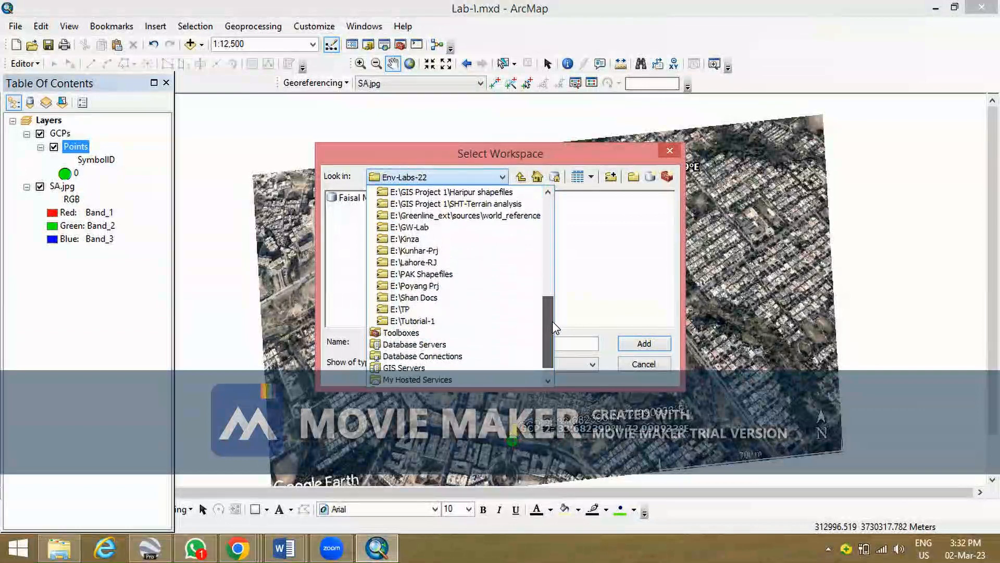
click(414, 320)
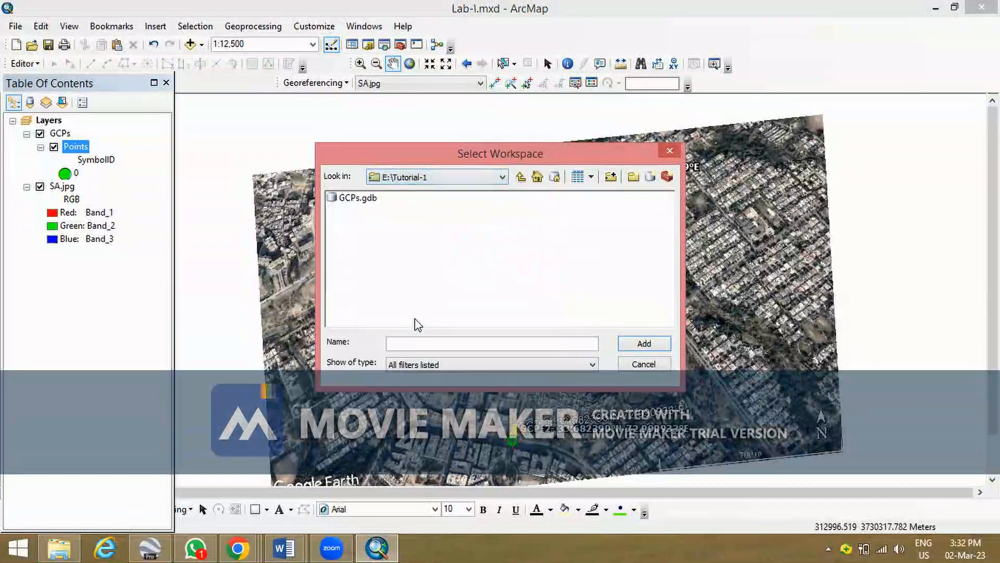
click(522, 178)
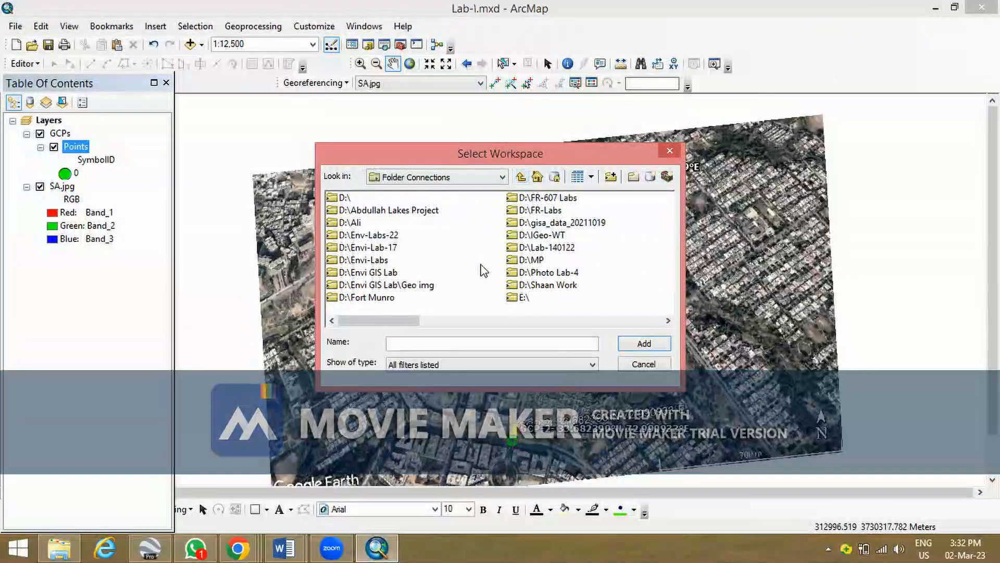
double_click(519, 297)
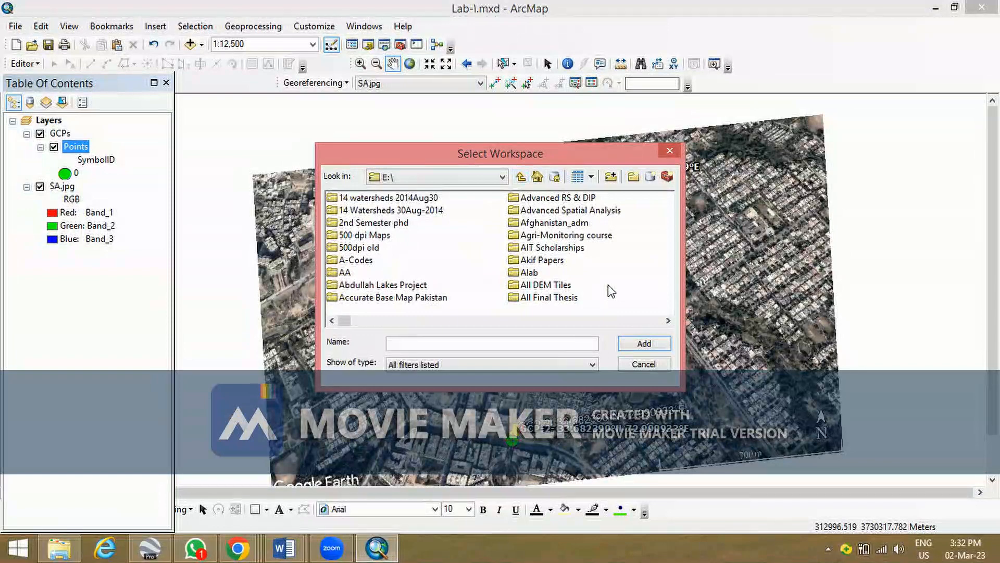
key(t)
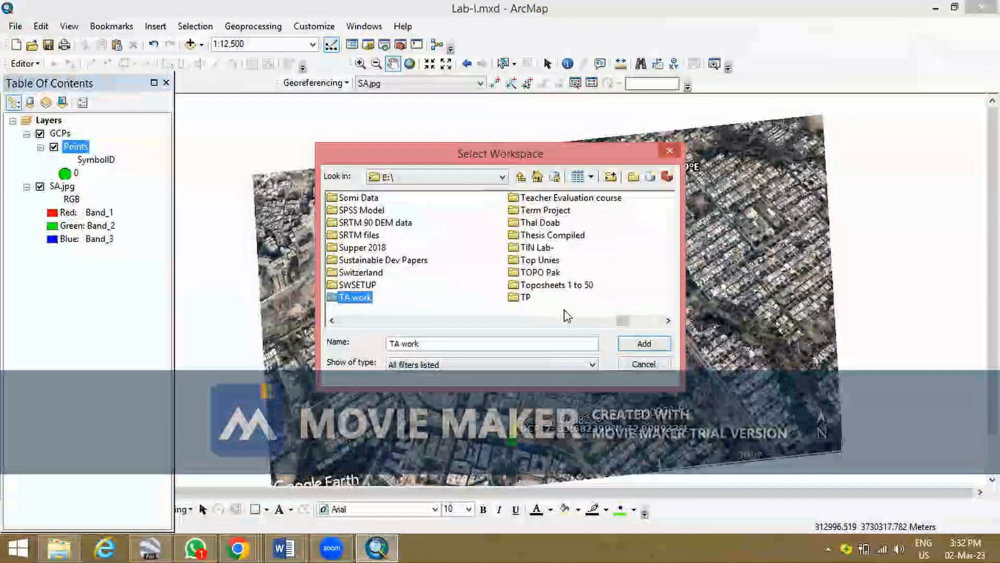
click(604, 263)
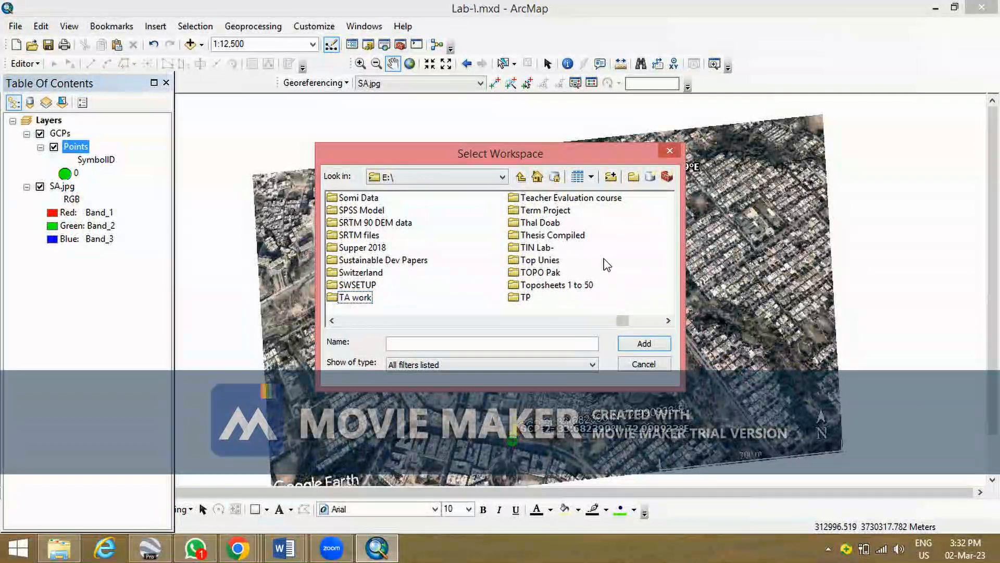
key(t)
click(537, 260)
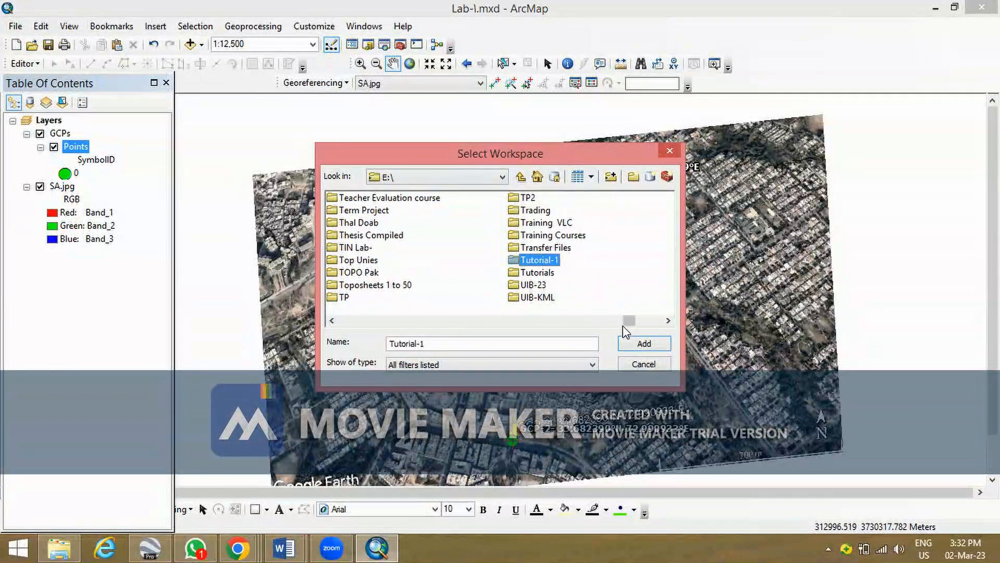
click(646, 345)
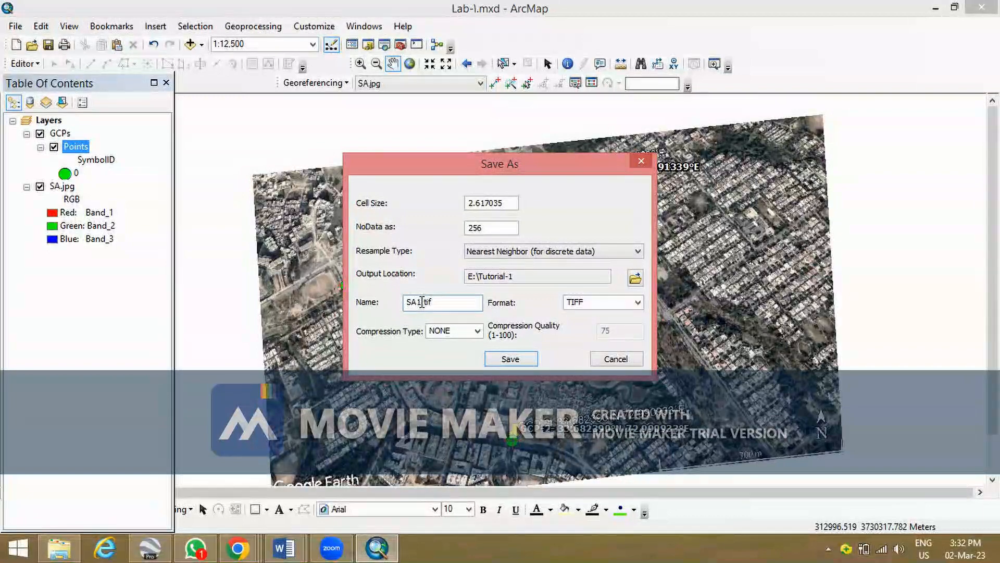
Name the rectified raster SA-geo.tif, keep TIFF as its format and save it.
key(BackSpace)
text(_GR)
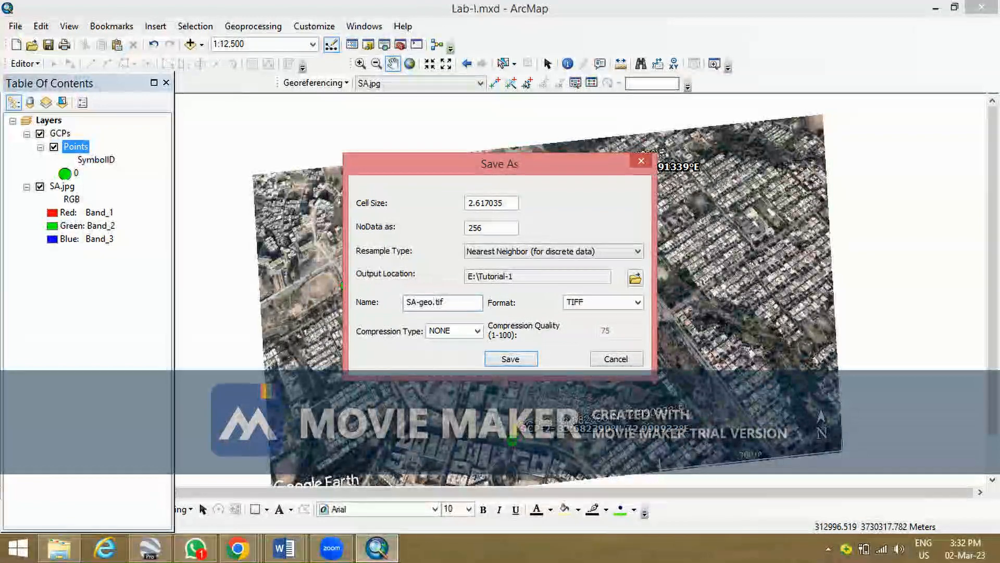
click(637, 304)
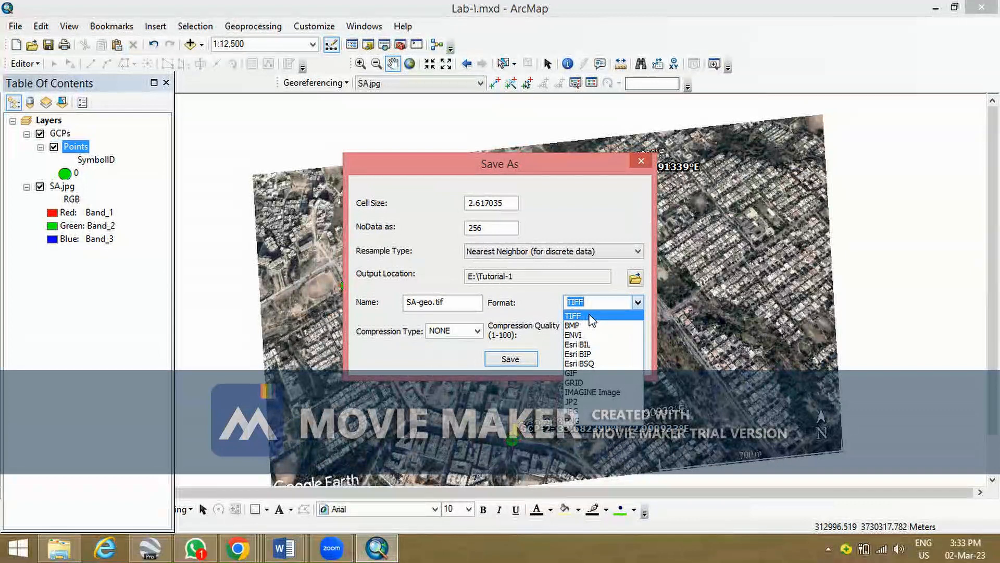
click(599, 299)
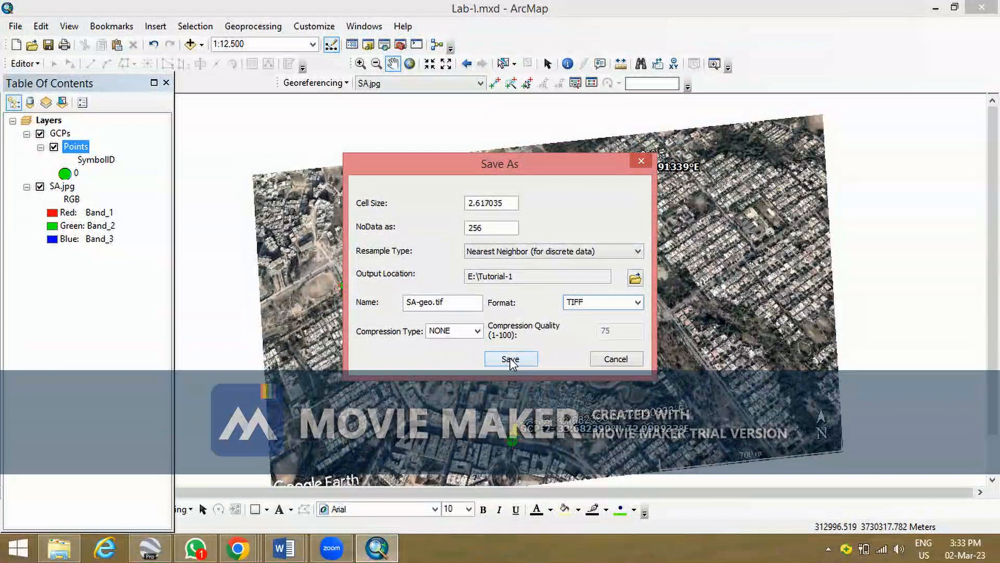
click(511, 359)
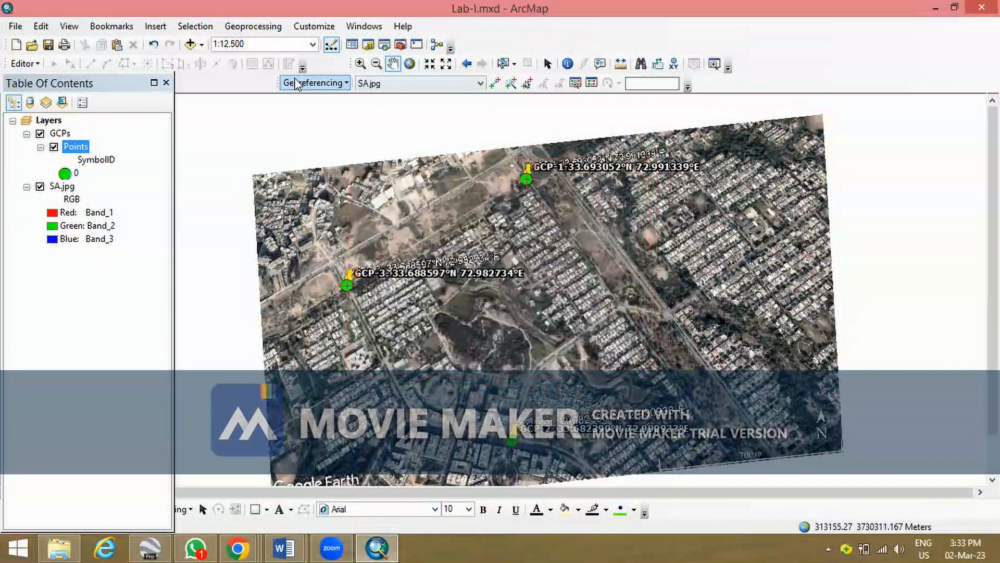
Add the rectified raster SA-geo.tif from the Tutorial-1 folder to the map.
click(189, 46)
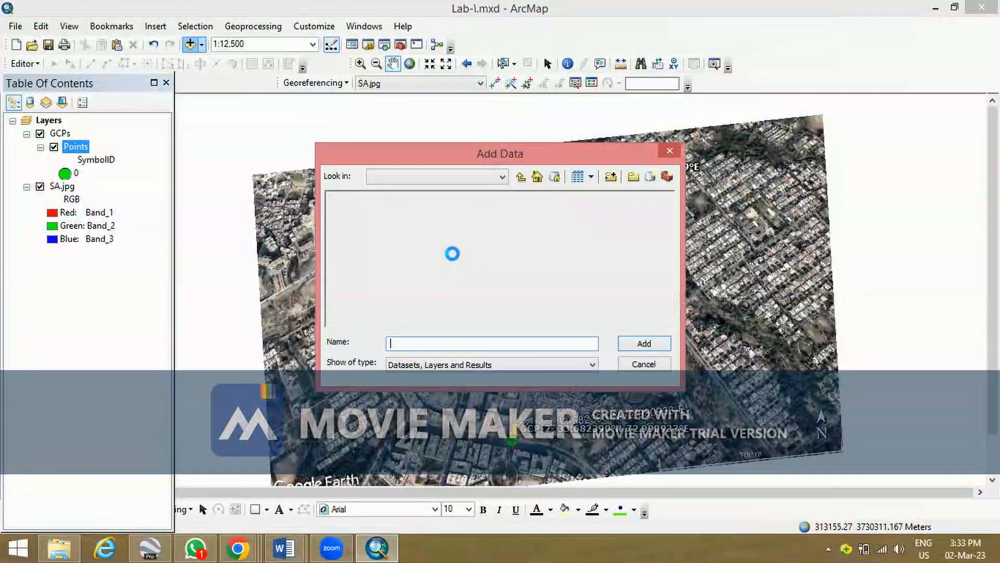
click(356, 236)
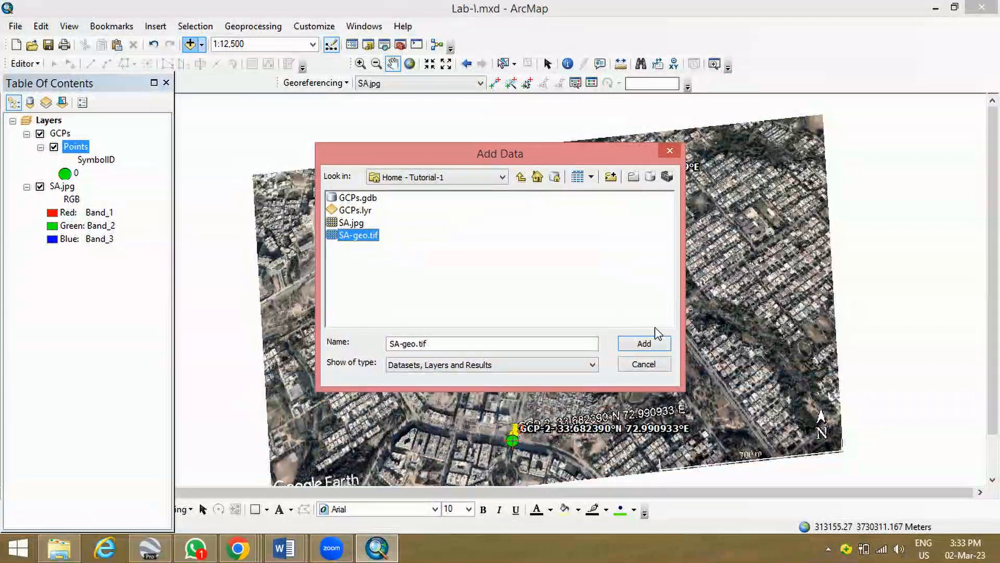
click(645, 343)
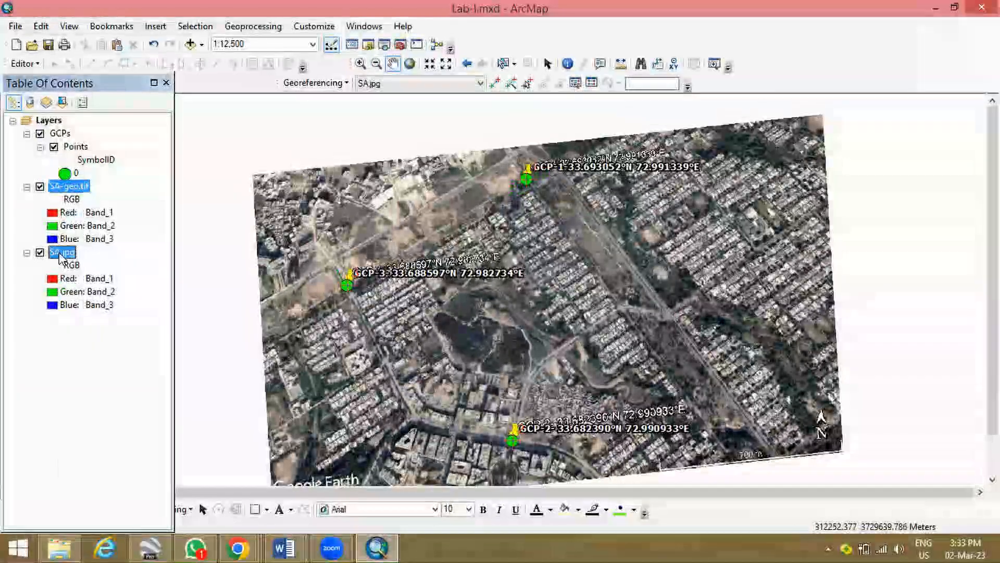
Remove the original SA.jpg layer from the map and select the SA-geo.tif layer.
right_click(61, 256)
click(96, 279)
click(69, 186)
Check SA-geo.tif against the three GCP points and save the map document.
drag(568, 338, 602, 351)
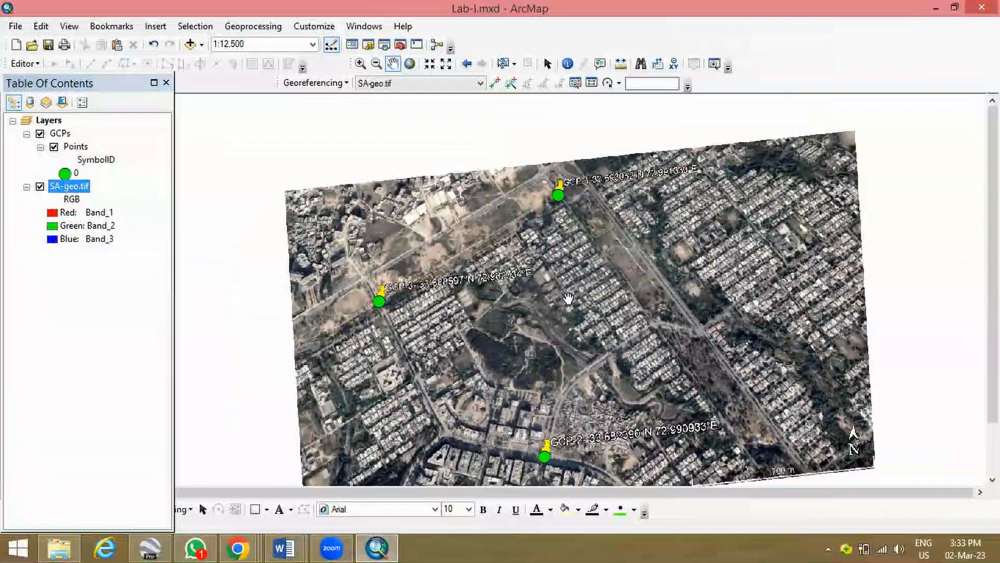
scroll(568, 297, up, 2)
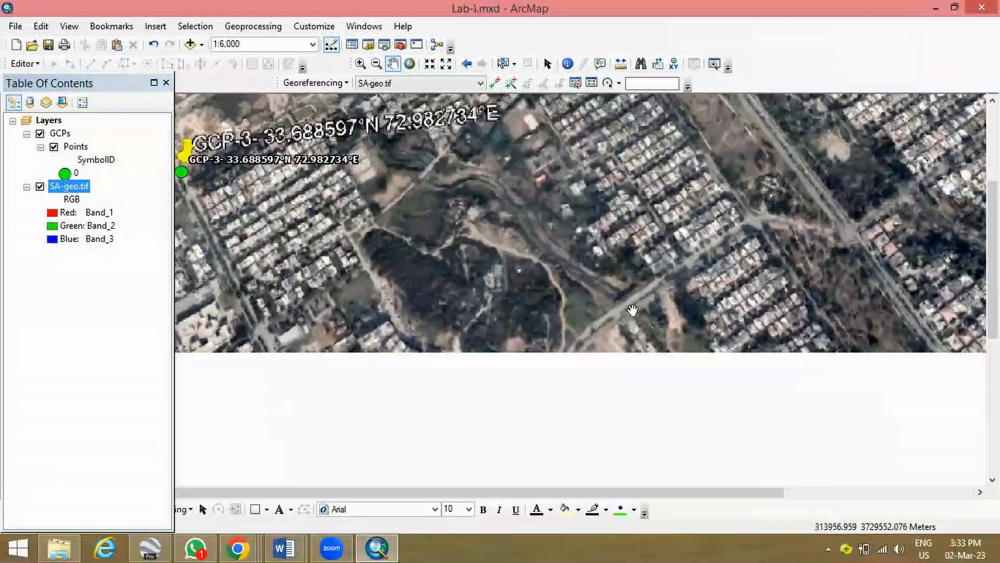
scroll(633, 311, down, 2)
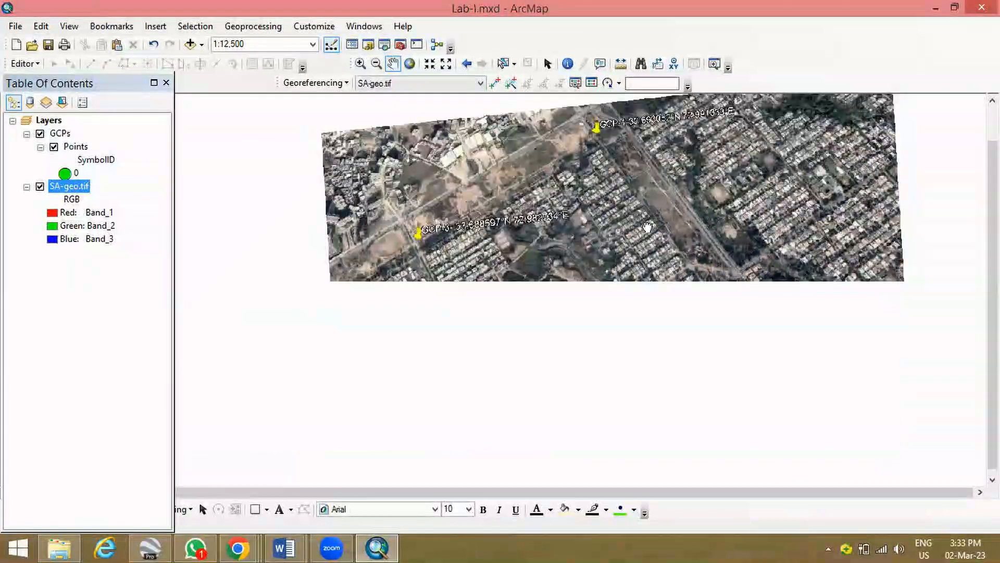
drag(647, 228, 630, 294)
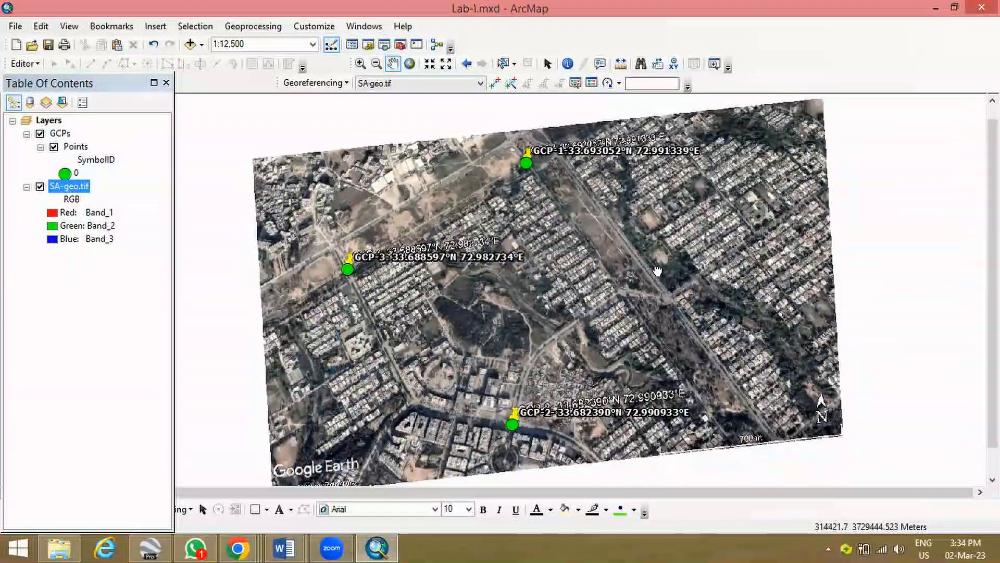
drag(822, 252, 658, 271)
drag(459, 322, 631, 297)
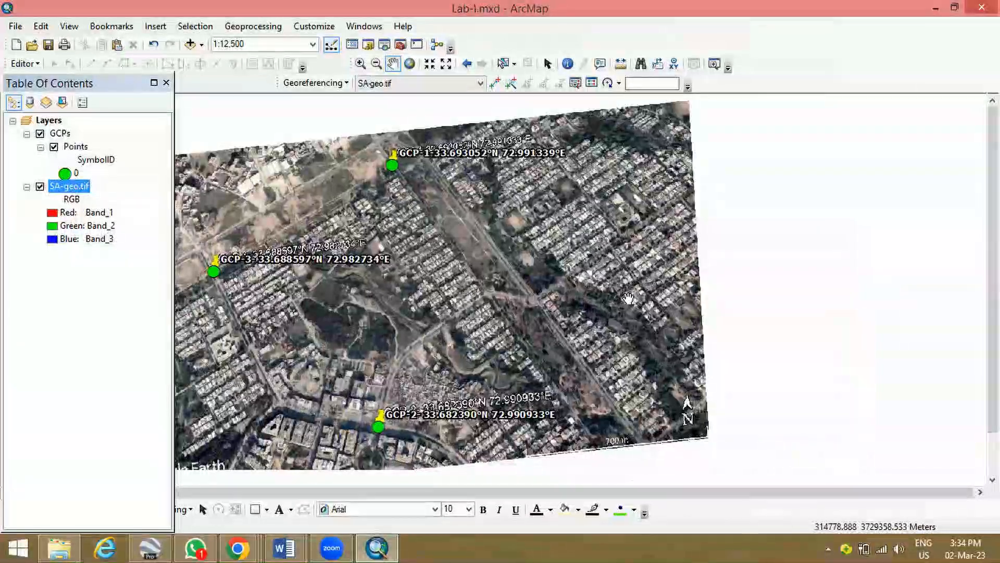
click(14, 29)
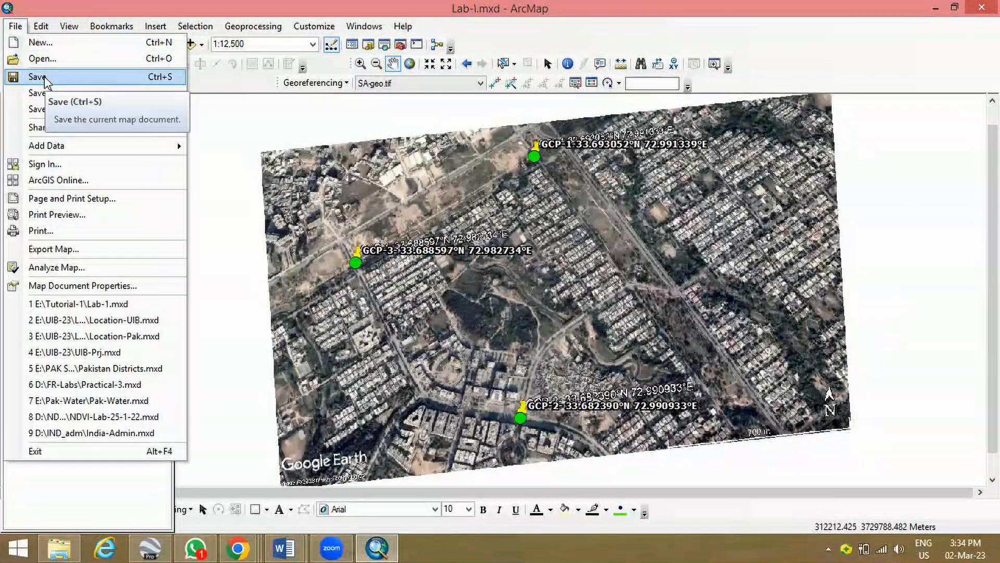
click(37, 77)
drag(667, 278, 675, 243)
scroll(670, 261, down, 1)
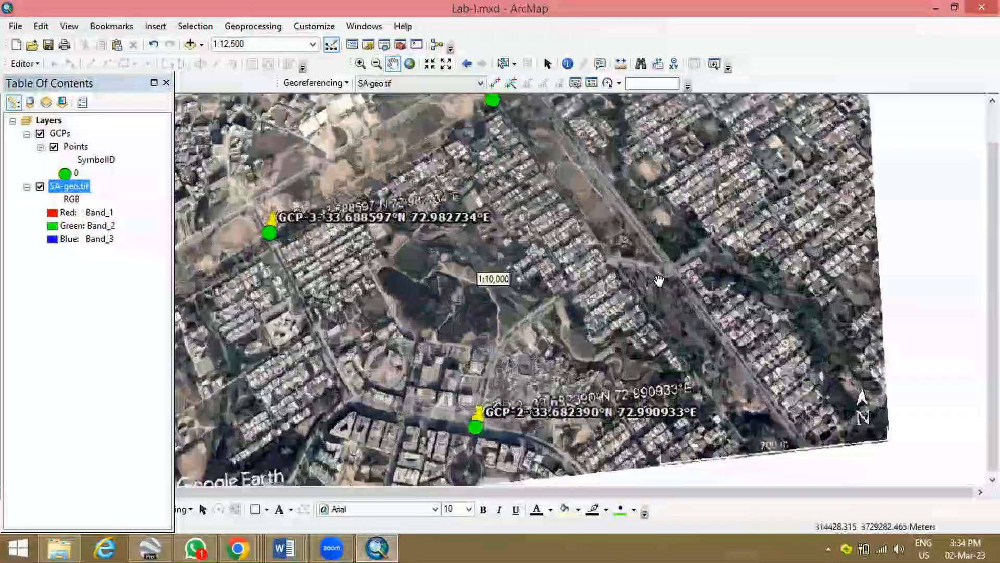
scroll(659, 281, up, 3)
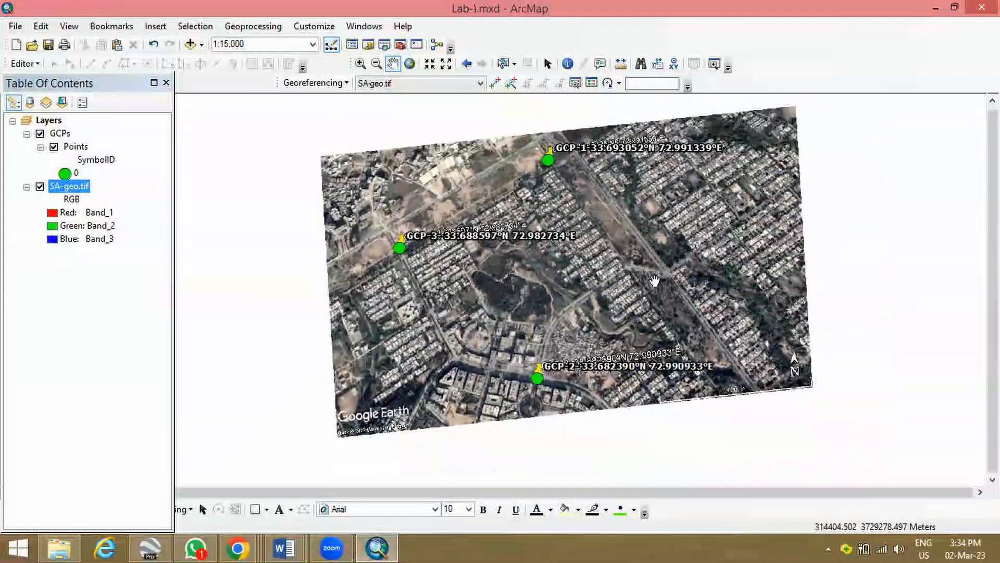
drag(687, 266, 625, 285)
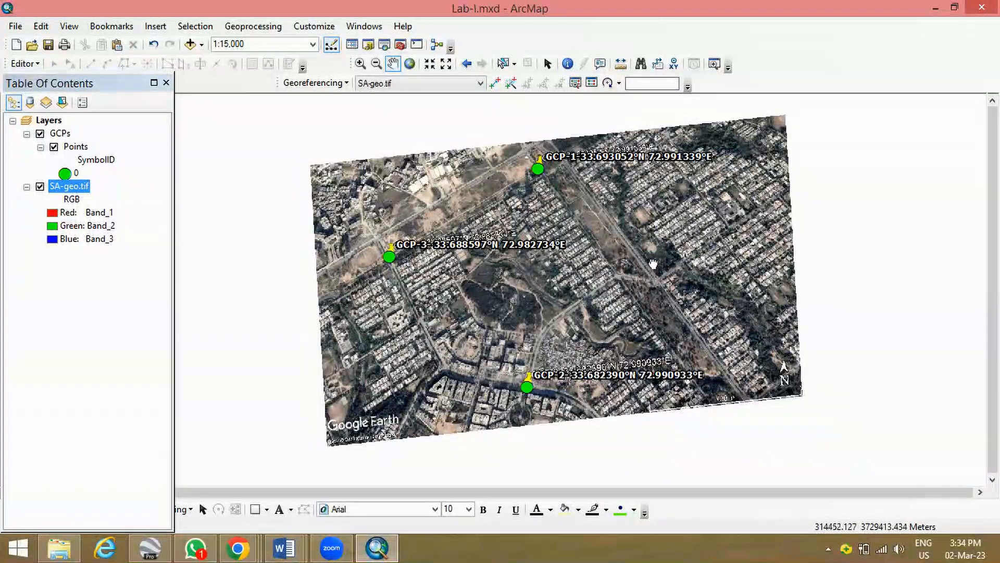
drag(653, 264, 642, 280)
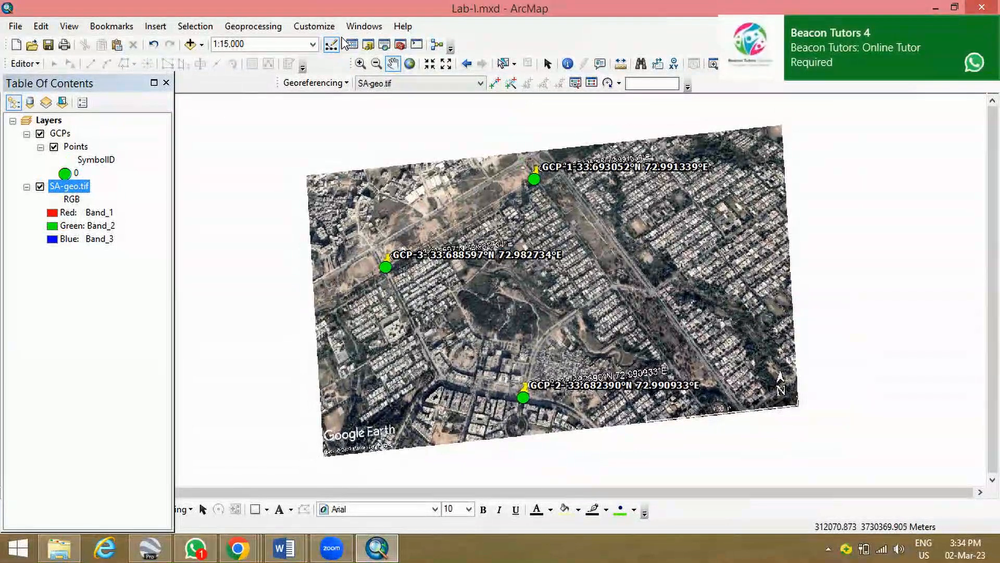
click(982, 7)
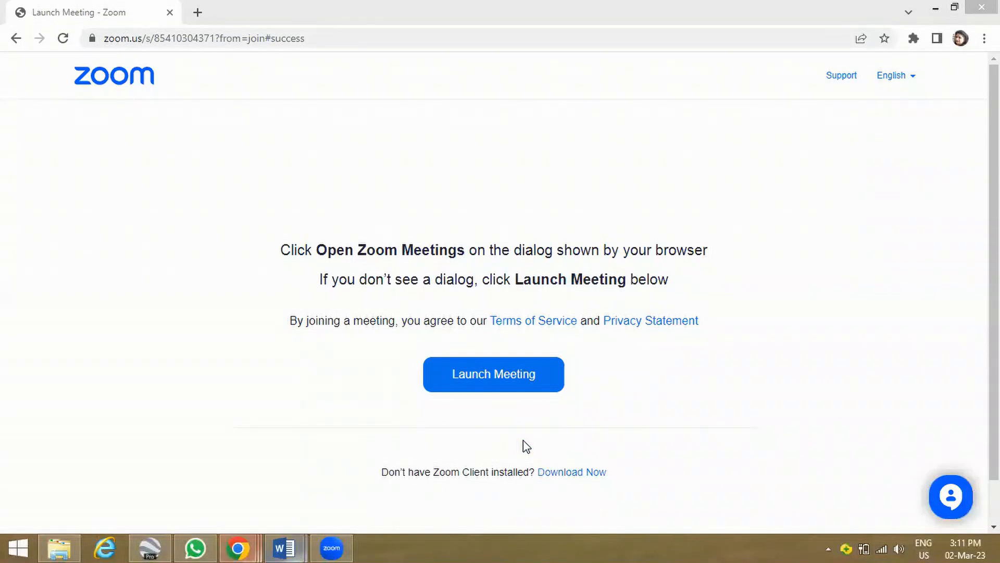
Switch to Google Earth Pro, dismiss the start-up tips and hide the PAK_Dist_Project folder on the globe.
click(149, 547)
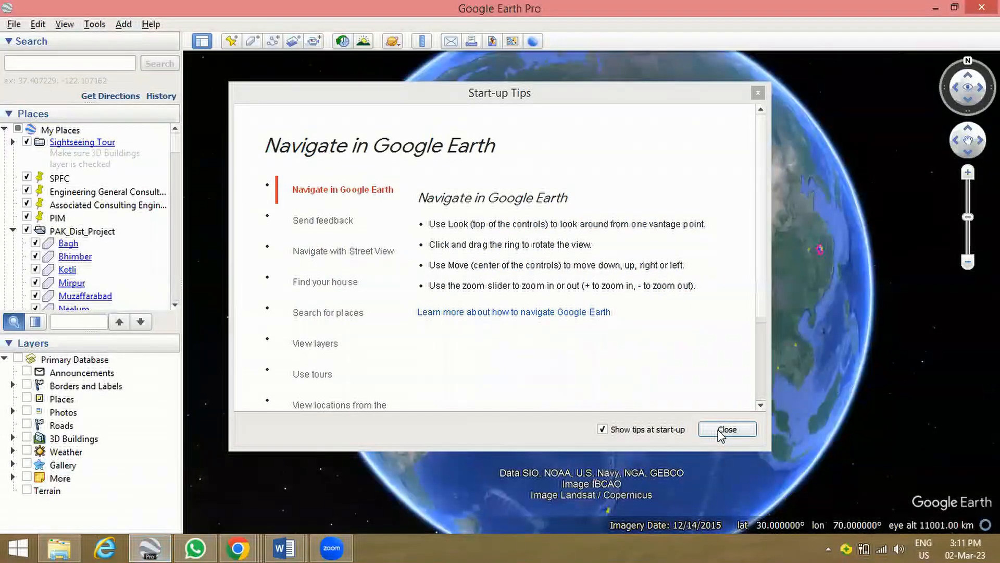
click(726, 430)
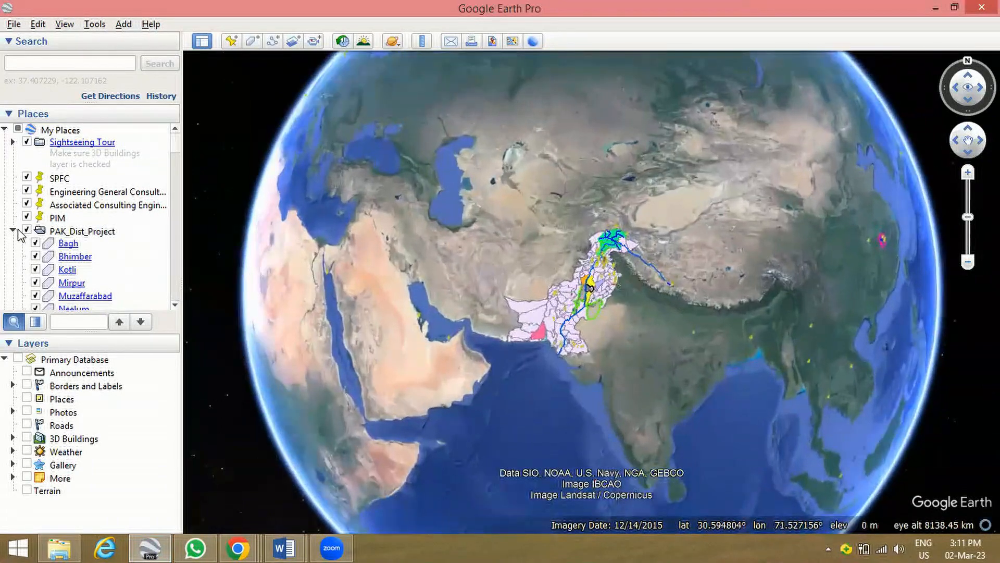
click(26, 230)
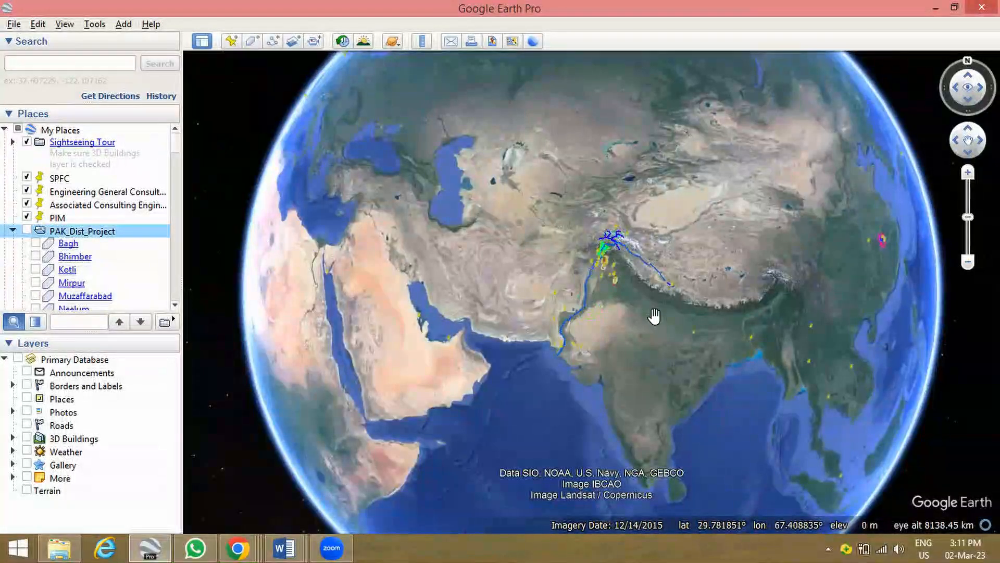
Examine the satellite imagery of northern Pakistan, from the Hafizabad area up to Islamabad and on to the area around IST and Rawat.
scroll(603, 284, up, 5)
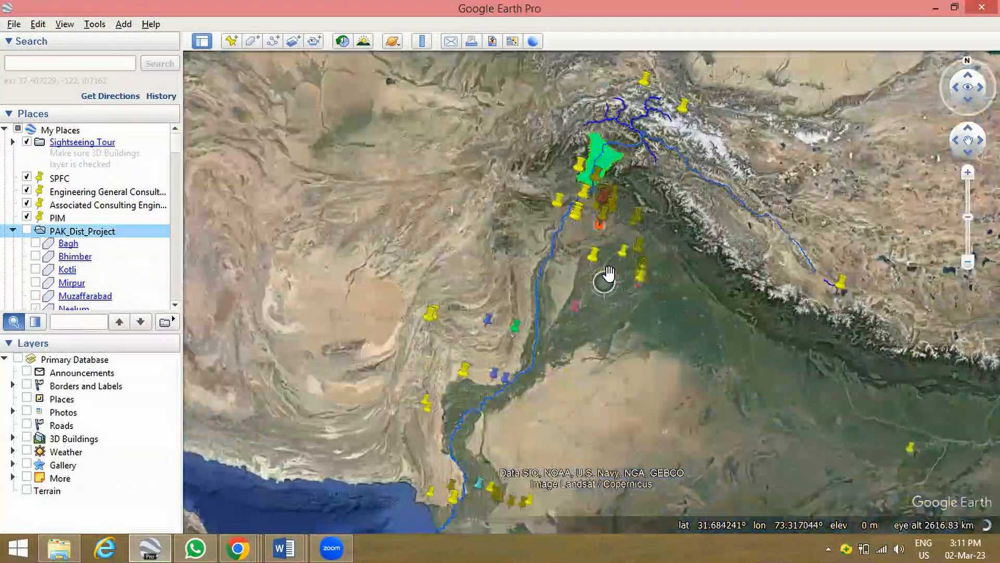
scroll(608, 276, up, 5)
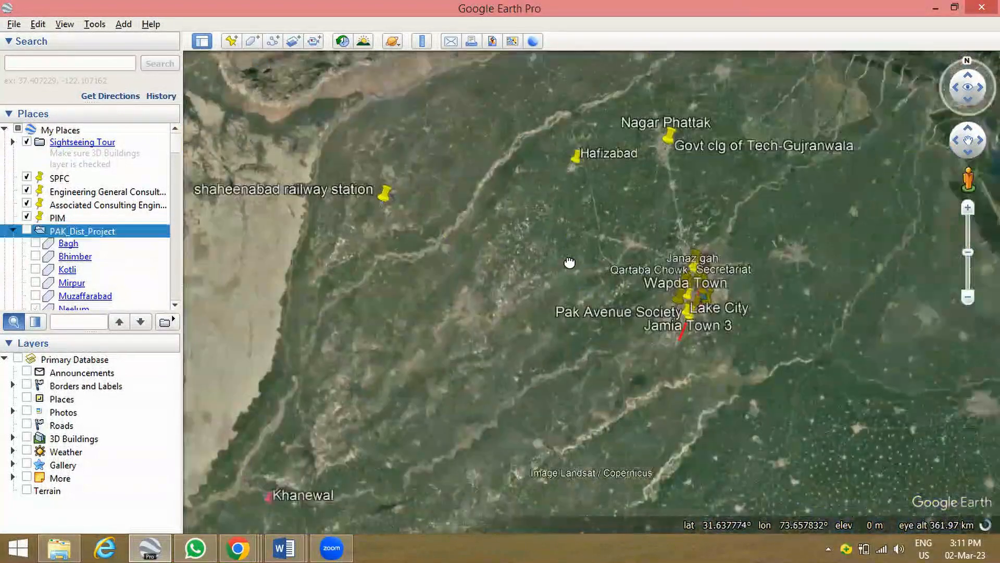
drag(597, 214, 536, 384)
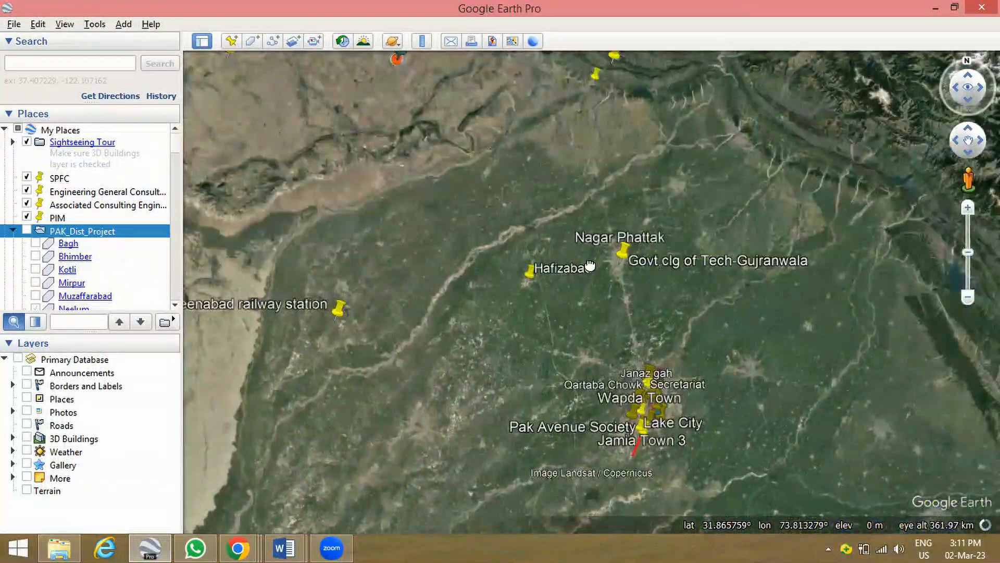
drag(592, 272, 602, 312)
drag(531, 241, 628, 343)
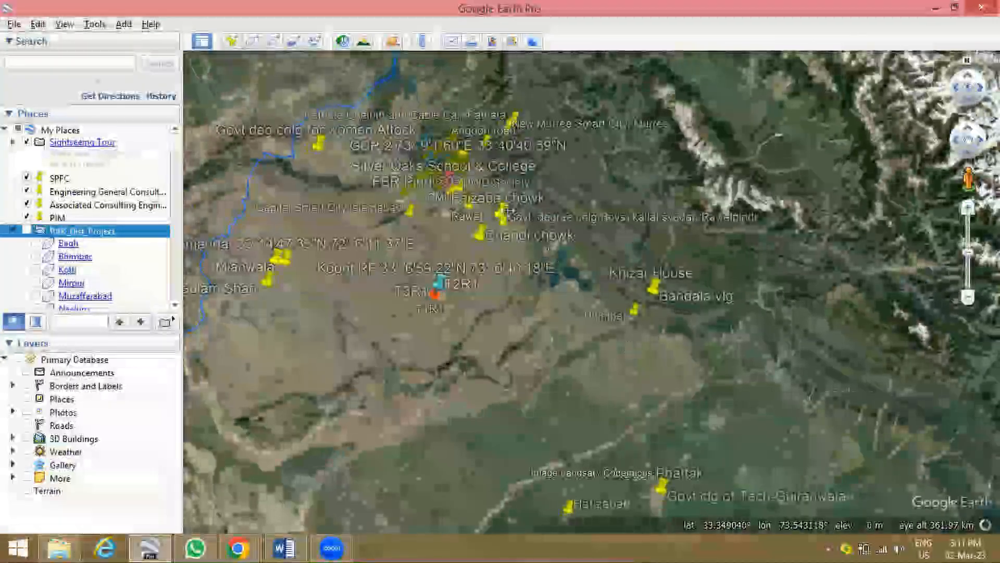
scroll(515, 209, up, 2)
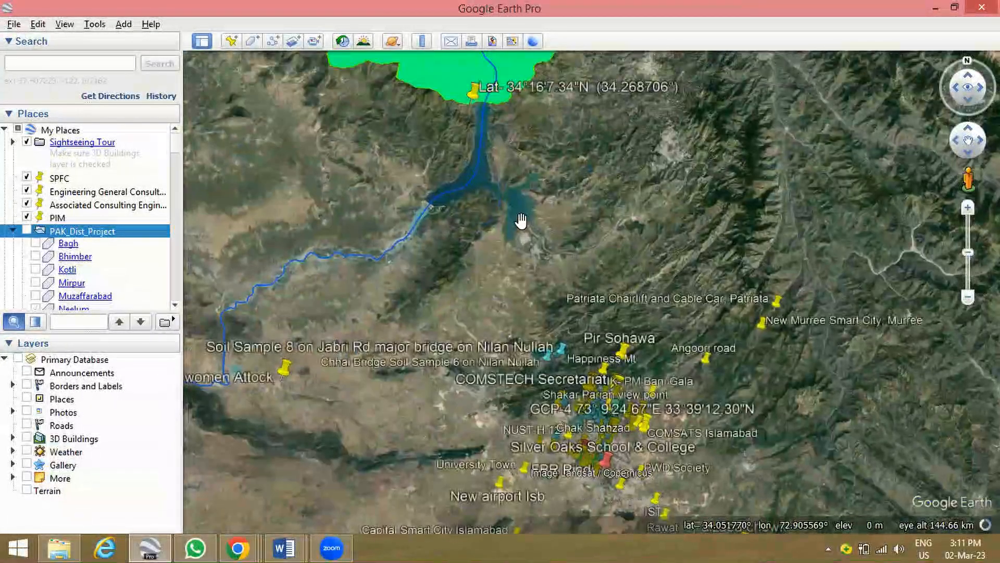
scroll(521, 219, up, 2)
drag(526, 300, 530, 146)
drag(563, 272, 510, 144)
drag(564, 306, 594, 215)
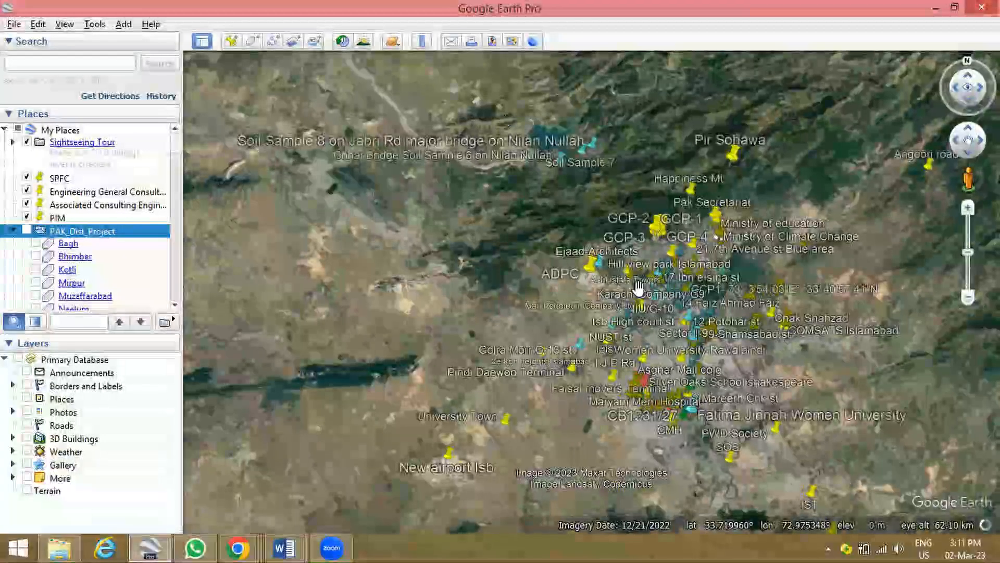
drag(694, 361, 586, 254)
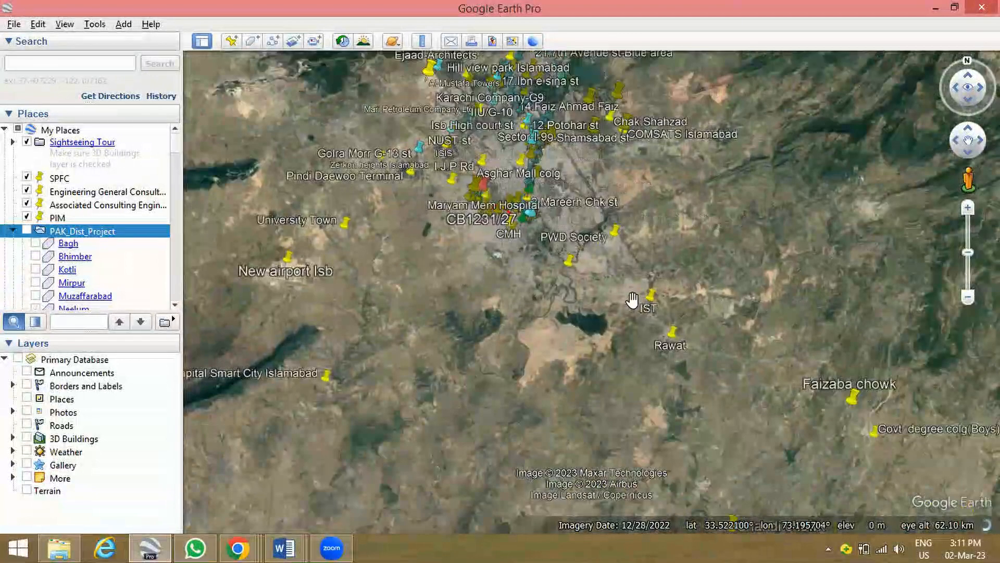
scroll(632, 300, up, 2)
scroll(625, 302, up, 2)
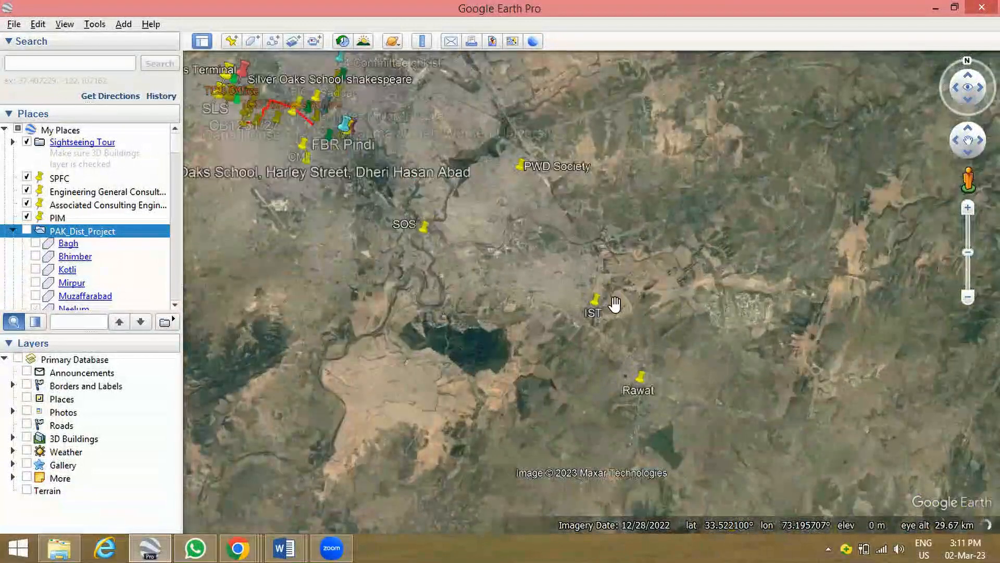
drag(614, 306, 686, 275)
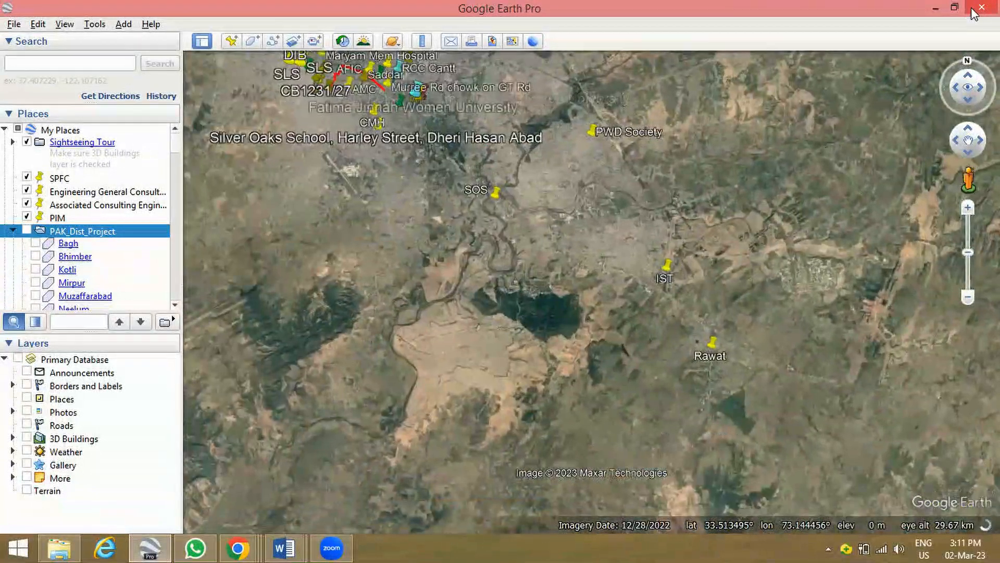